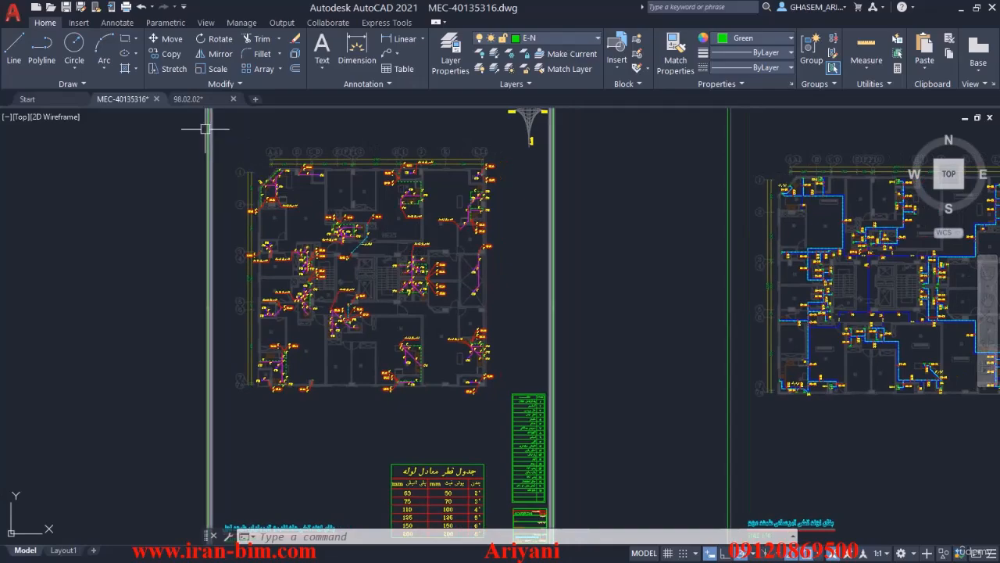
Step: Look through the layer list of the MEC-40135316 drawing, leaving the current layer as it is
{"action": "scroll", "coordinate": [312, 267], "scroll_direction": "up", "scroll_amount": 3}
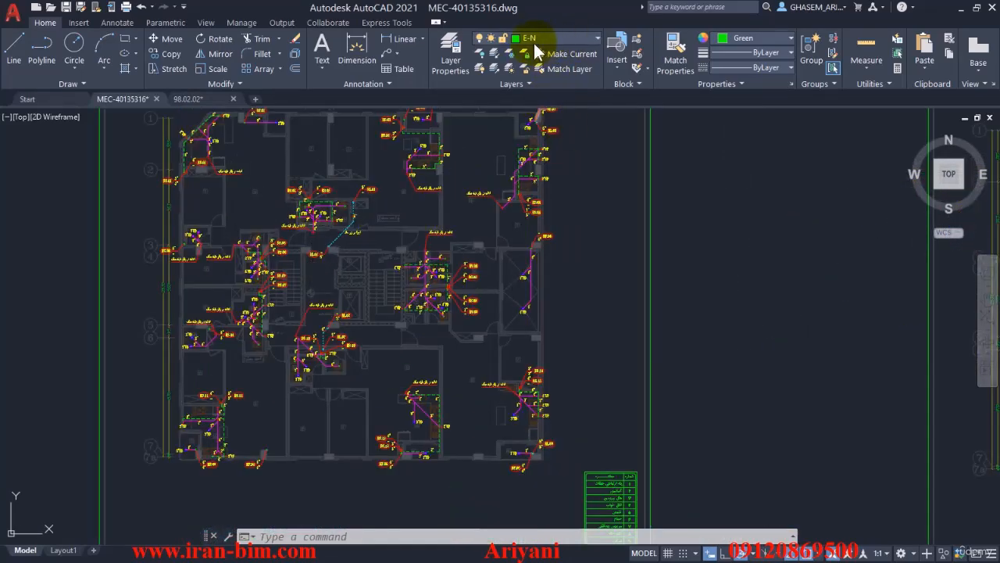
{"action": "left_click", "coordinate": [534, 39]}
{"action": "scroll", "coordinate": [551, 179], "scroll_direction": "down", "scroll_amount": 10}
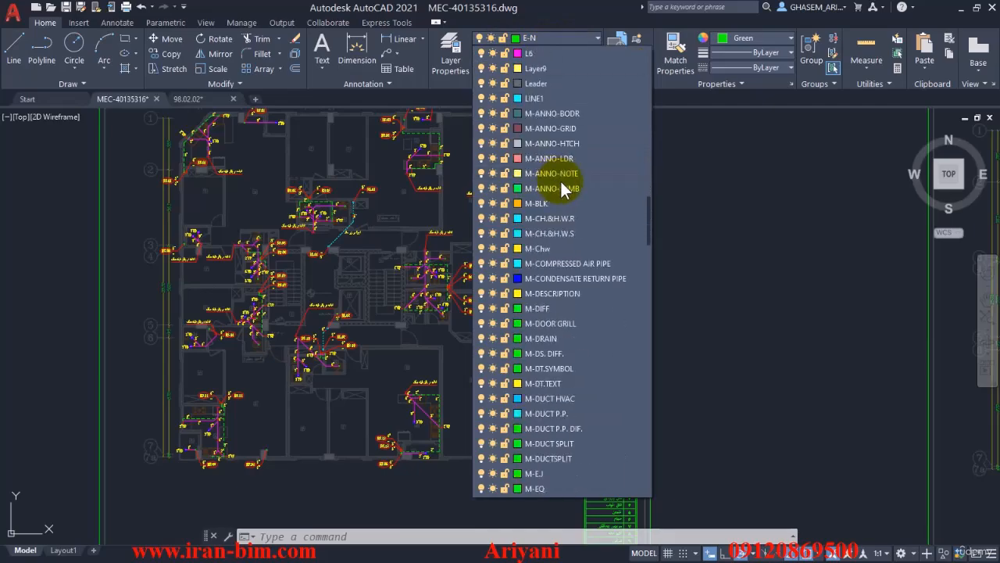
{"action": "scroll", "coordinate": [562, 188], "scroll_direction": "down", "scroll_amount": 3}
{"action": "left_click_drag", "start_coordinate": [647, 219], "coordinate": [649, 373]}
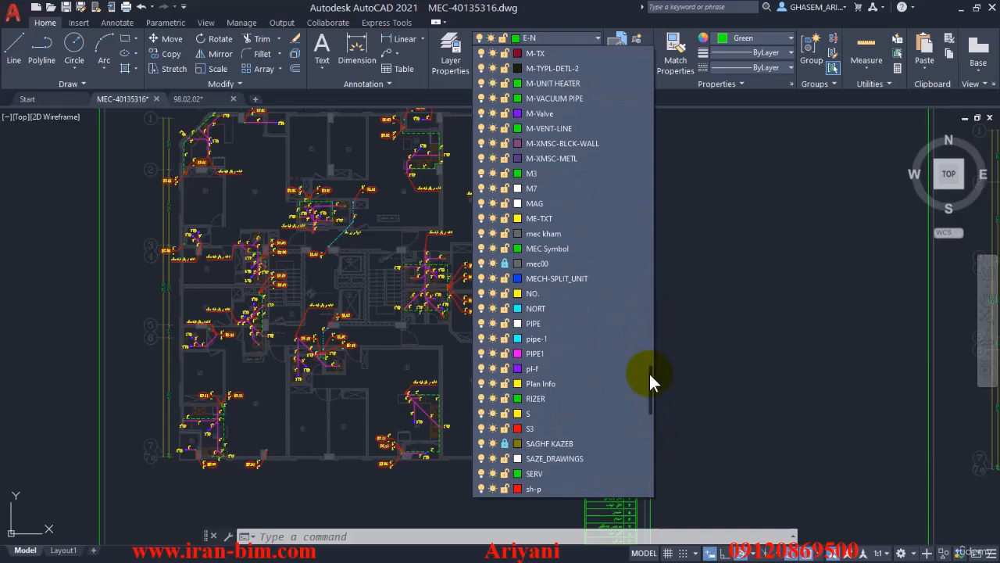
{"action": "left_click", "coordinate": [729, 322]}
Step: Examine the drainage plan's pipe sizes, floor drains and riser labels around the RS.02 and RL.01 risers, and its overall layout
{"action": "middle_click_drag", "start_coordinate": [273, 235], "coordinate": [312, 236]}
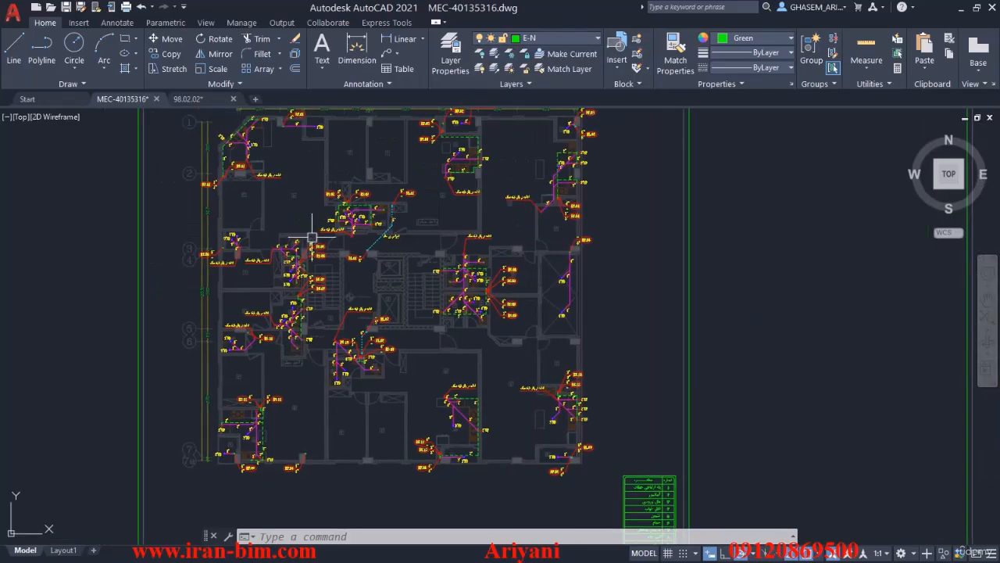
{"action": "scroll", "coordinate": [316, 249], "scroll_direction": "down", "scroll_amount": 2}
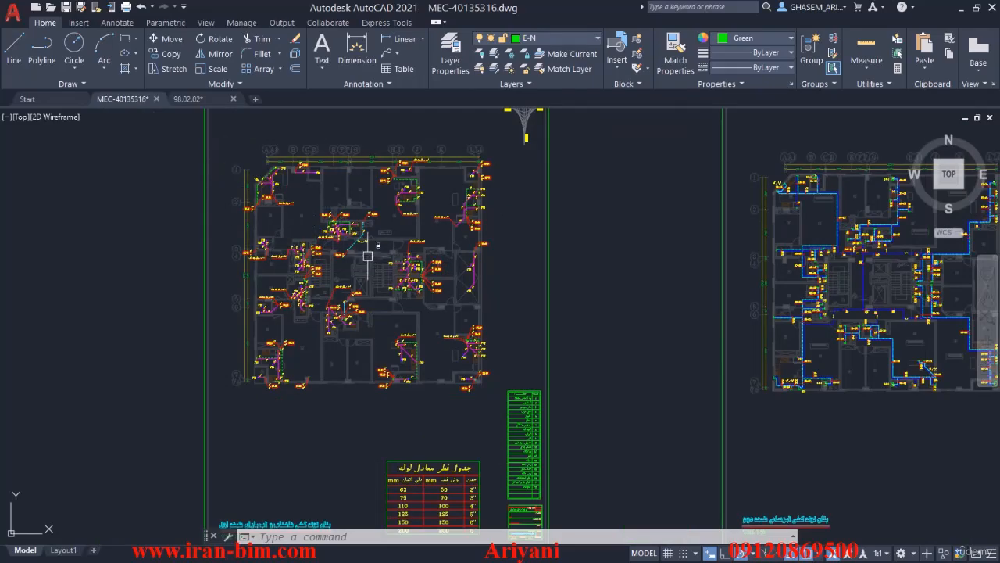
{"action": "scroll", "coordinate": [367, 256], "scroll_direction": "up", "scroll_amount": 4}
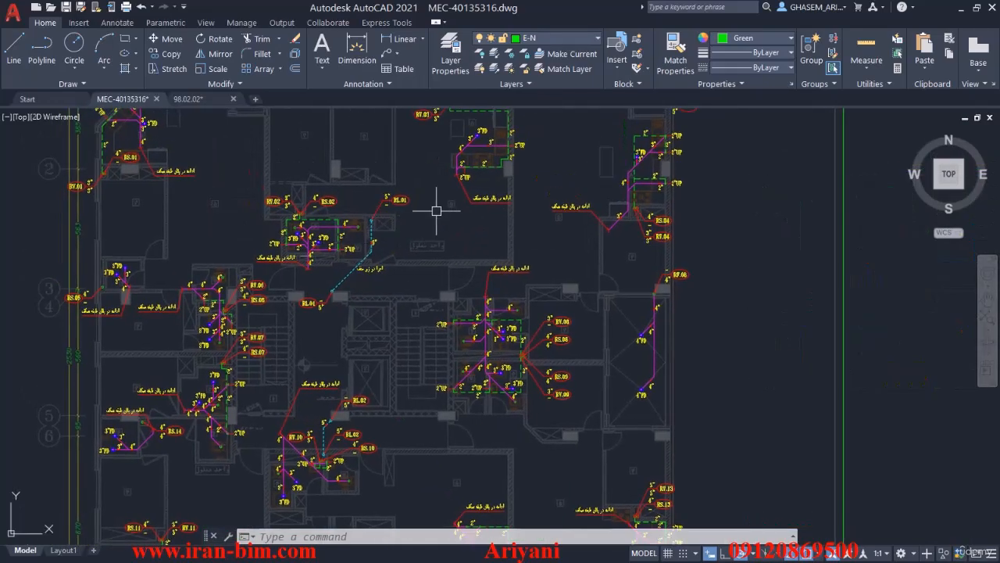
{"action": "scroll", "coordinate": [437, 212], "scroll_direction": "down", "scroll_amount": 2}
{"action": "scroll", "coordinate": [299, 156], "scroll_direction": "up", "scroll_amount": 4}
{"action": "middle_click_drag", "start_coordinate": [303, 171], "coordinate": [271, 227]}
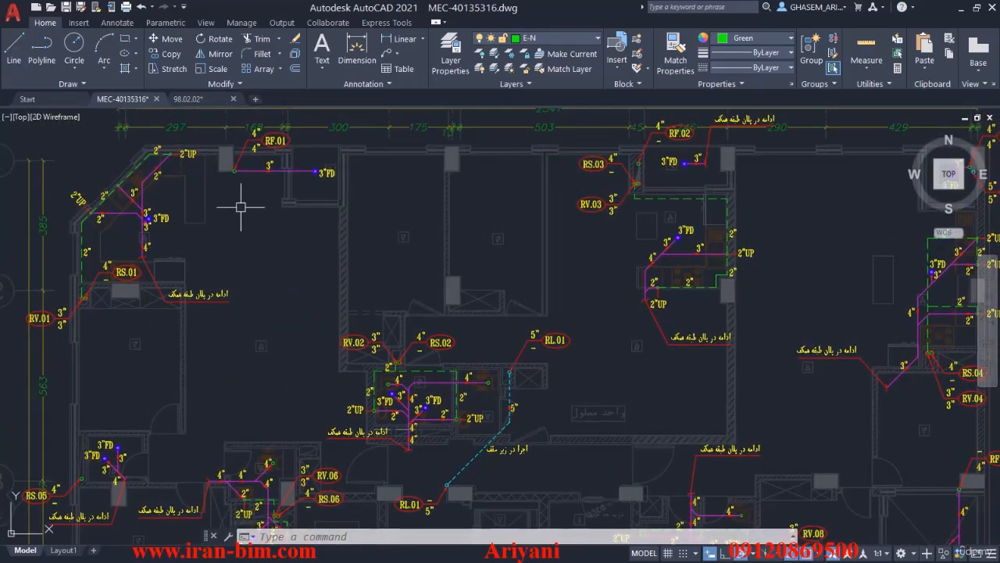
{"action": "middle_click_drag", "start_coordinate": [386, 433], "coordinate": [344, 279]}
{"action": "scroll", "coordinate": [359, 378], "scroll_direction": "up", "scroll_amount": 2}
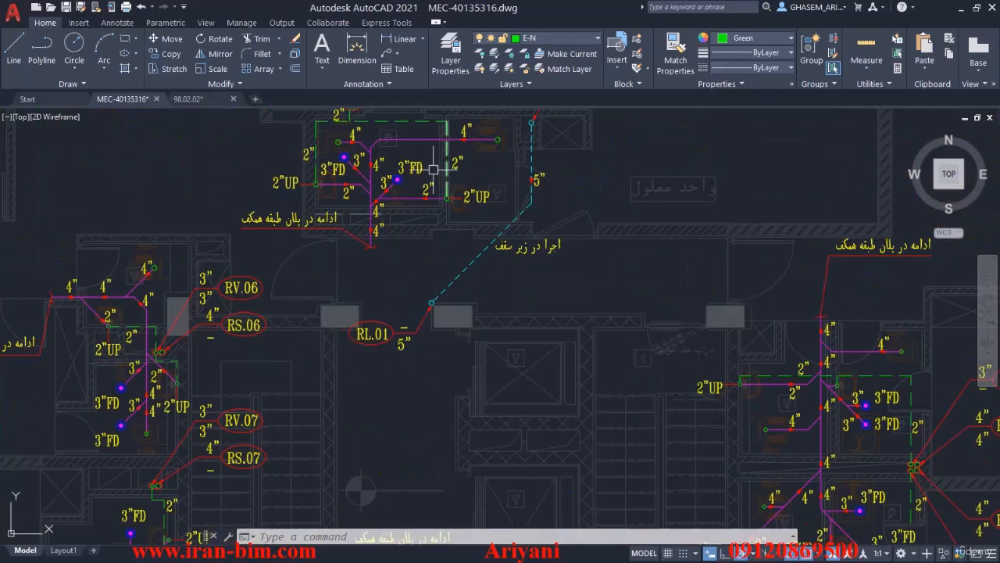
{"action": "middle_click_drag", "start_coordinate": [369, 162], "coordinate": [392, 290]}
{"action": "middle_click_drag", "start_coordinate": [483, 205], "coordinate": [474, 226]}
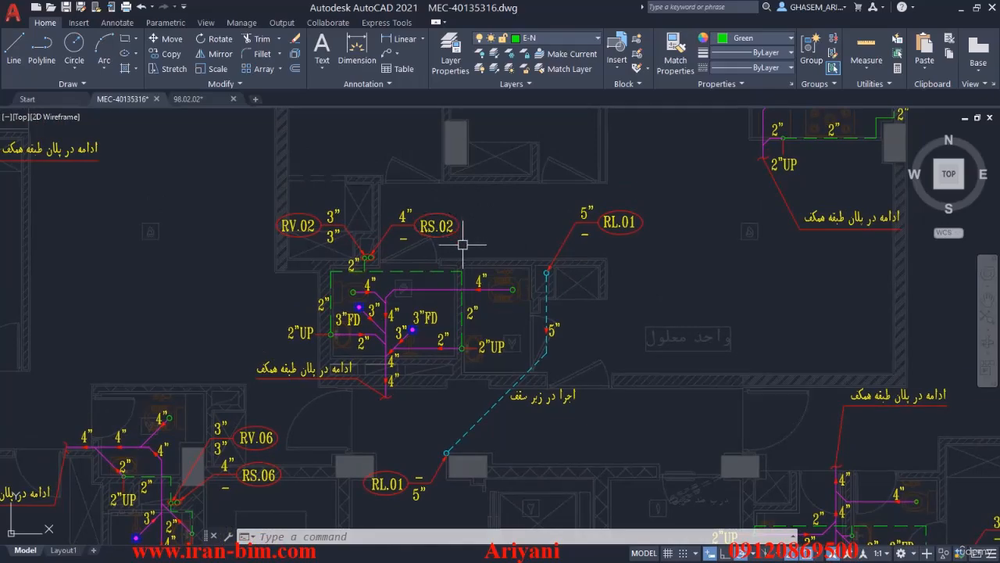
{"action": "scroll", "coordinate": [463, 245], "scroll_direction": "down", "scroll_amount": 6}
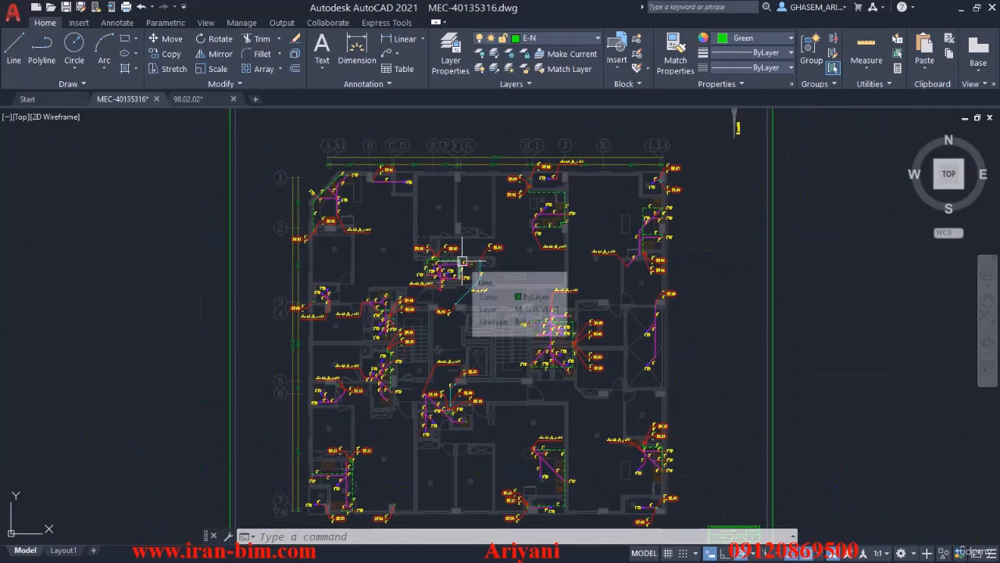
{"action": "middle_click_drag", "start_coordinate": [465, 275], "coordinate": [412, 273]}
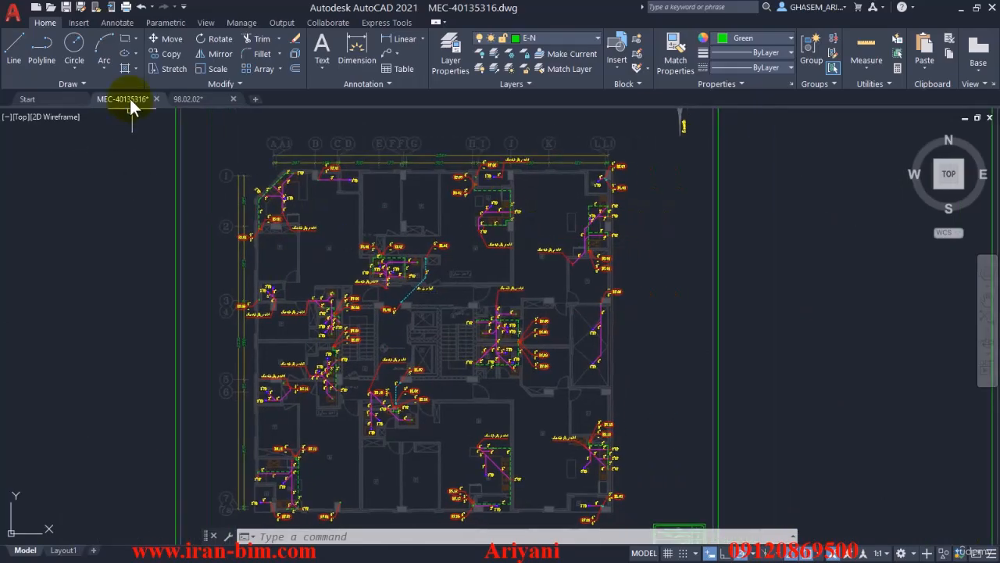
Step: Switch to the 98.02.02 structural drawing and locate the beam framing plan titled EL.+0.90
{"action": "left_click", "coordinate": [192, 98]}
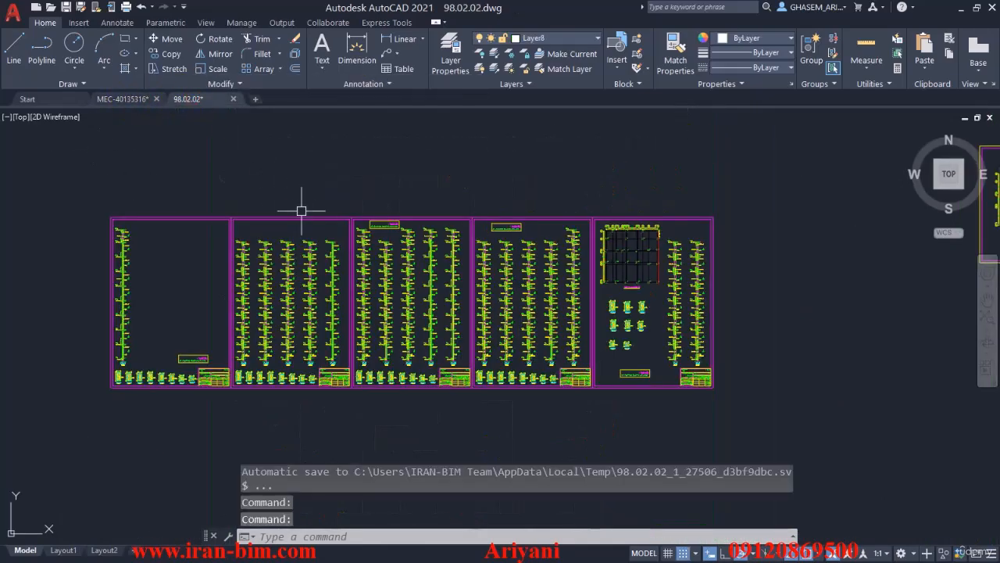
{"action": "scroll", "coordinate": [336, 230], "scroll_direction": "down", "scroll_amount": 5}
{"action": "scroll", "coordinate": [411, 200], "scroll_direction": "up", "scroll_amount": 10}
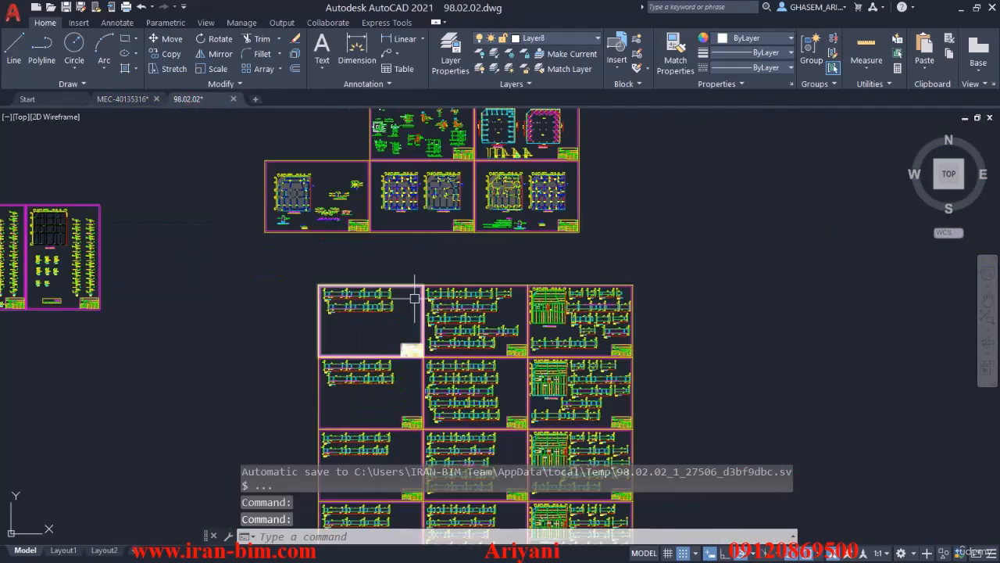
{"action": "scroll", "coordinate": [485, 212], "scroll_direction": "up", "scroll_amount": 5}
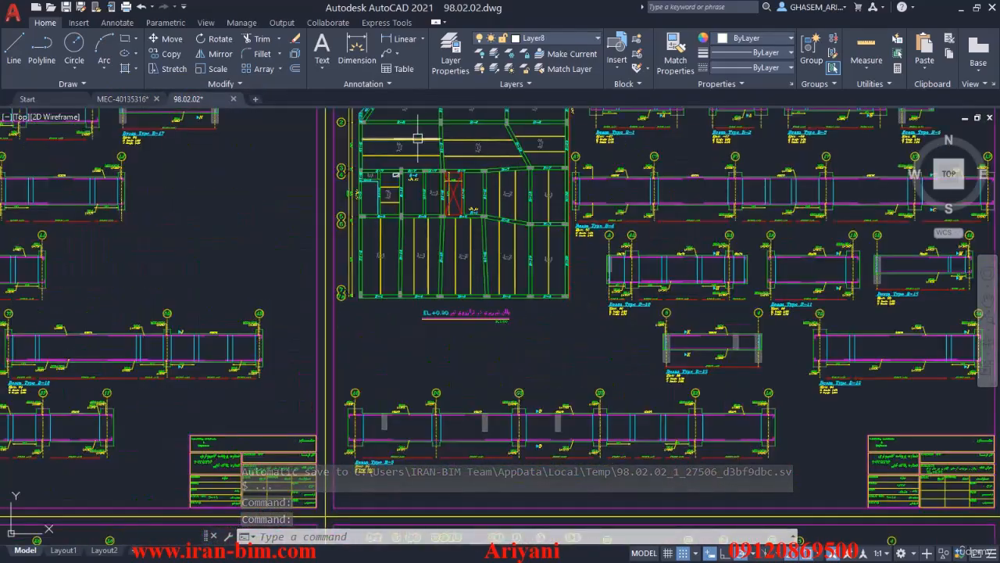
{"action": "scroll", "coordinate": [461, 308], "scroll_direction": "up", "scroll_amount": 3}
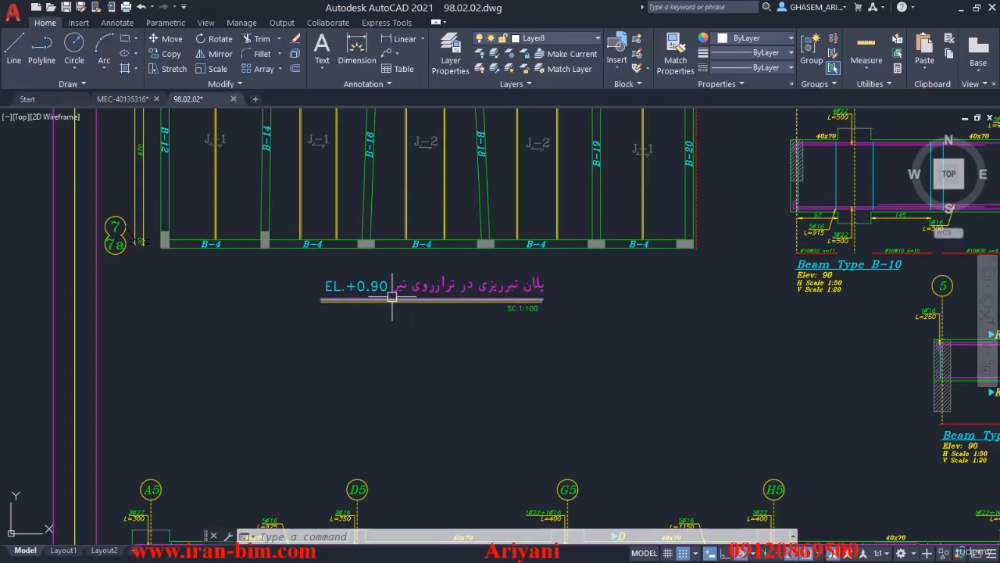
{"action": "scroll", "coordinate": [392, 297], "scroll_direction": "down", "scroll_amount": 3}
{"action": "middle_click_drag", "start_coordinate": [393, 297], "coordinate": [422, 226]}
{"action": "scroll", "coordinate": [417, 179], "scroll_direction": "up", "scroll_amount": 4}
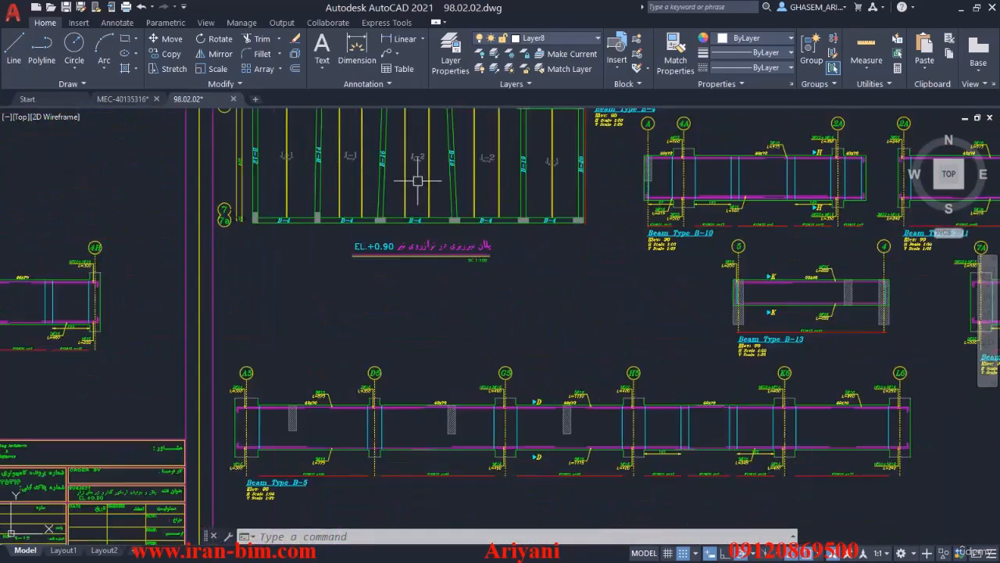
{"action": "scroll", "coordinate": [391, 231], "scroll_direction": "up", "scroll_amount": 2}
{"action": "scroll", "coordinate": [368, 252], "scroll_direction": "down", "scroll_amount": 4}
{"action": "middle_click_drag", "start_coordinate": [377, 252], "coordinate": [383, 389]}
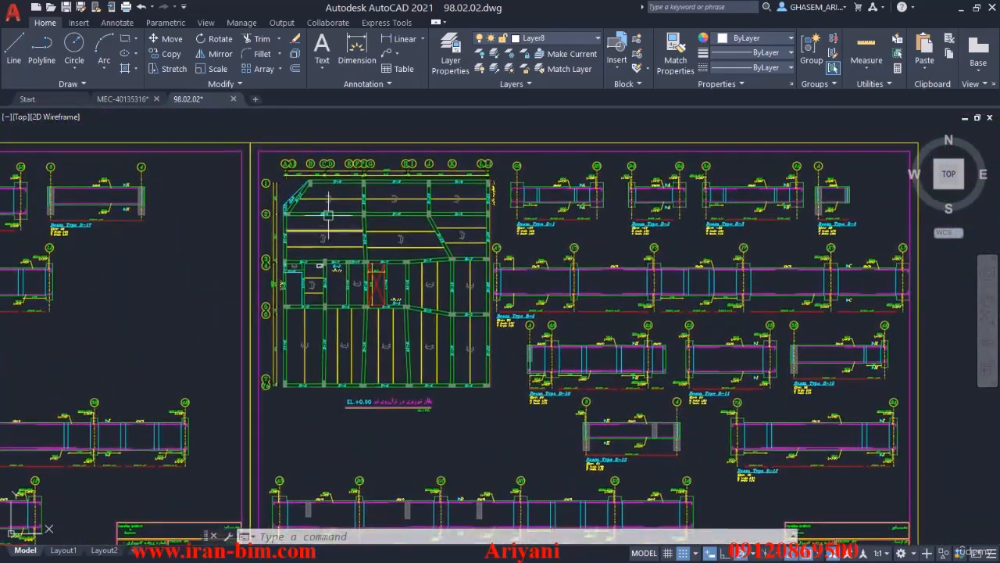
Step: Copy the EL.+0.90 beam plan and paste it into MEC-40135316 in the empty area left of the drainage plan
{"action": "left_click", "coordinate": [248, 128]}
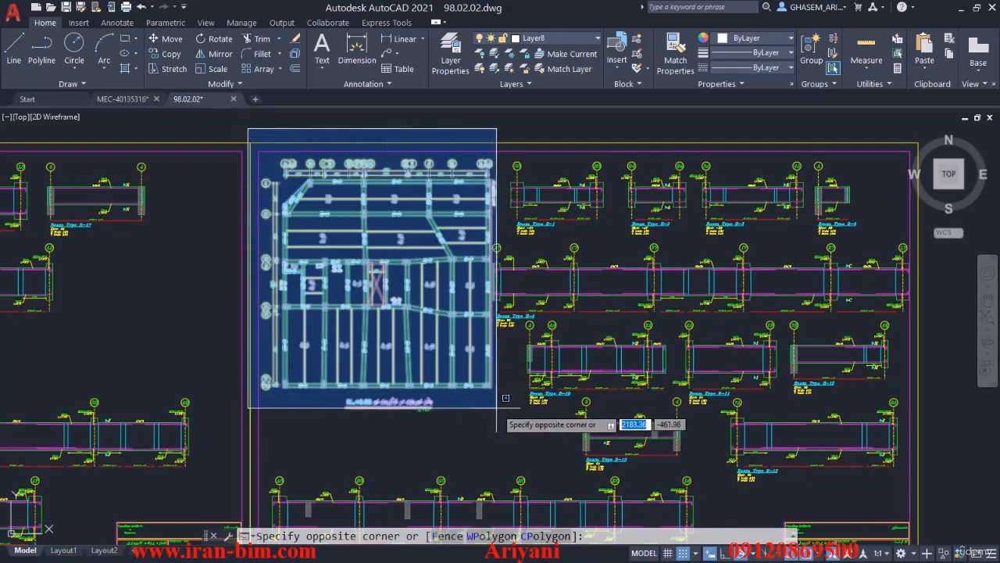
{"action": "left_click", "coordinate": [479, 395]}
{"action": "key", "text": "ctrl+c"}
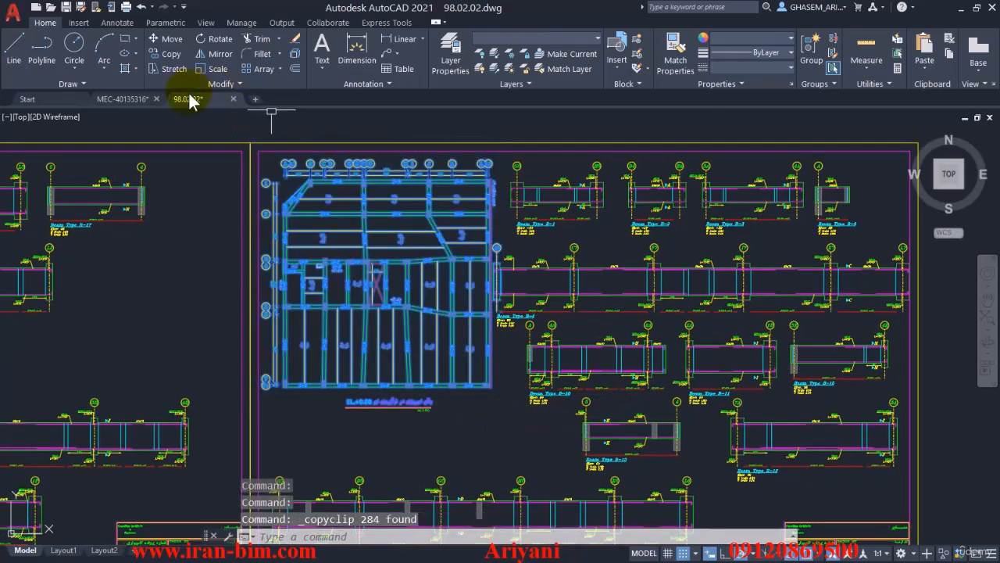
{"action": "left_click", "coordinate": [126, 98]}
{"action": "key", "text": "ctrl+v"}
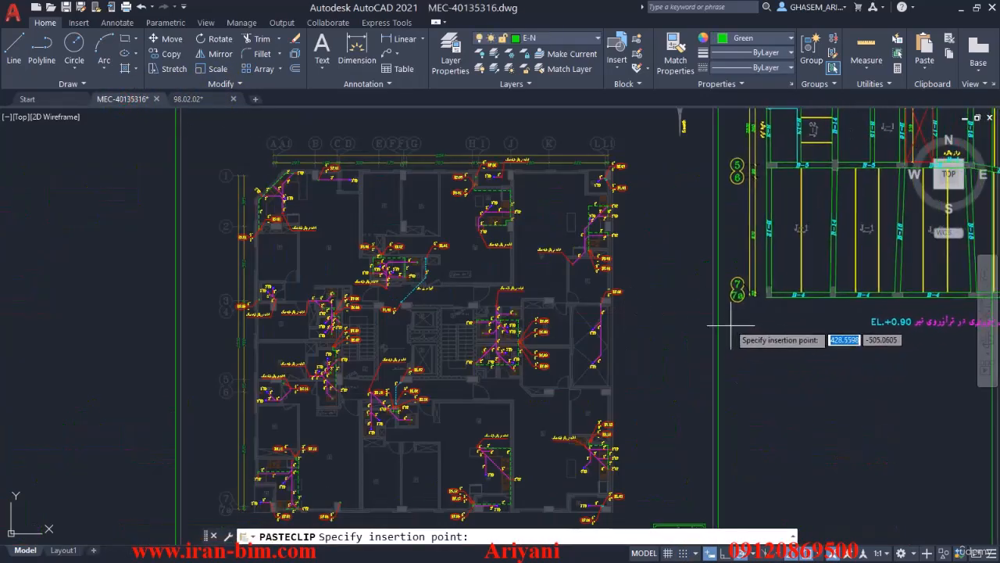
{"action": "scroll", "coordinate": [730, 325], "scroll_direction": "down", "scroll_amount": 4}
{"action": "left_click", "coordinate": [188, 409]}
Step: Erase the stray A7 grid bubble and leftover line fragments to the right of the pasted beam plan
{"action": "scroll", "coordinate": [227, 432], "scroll_direction": "up", "scroll_amount": 4}
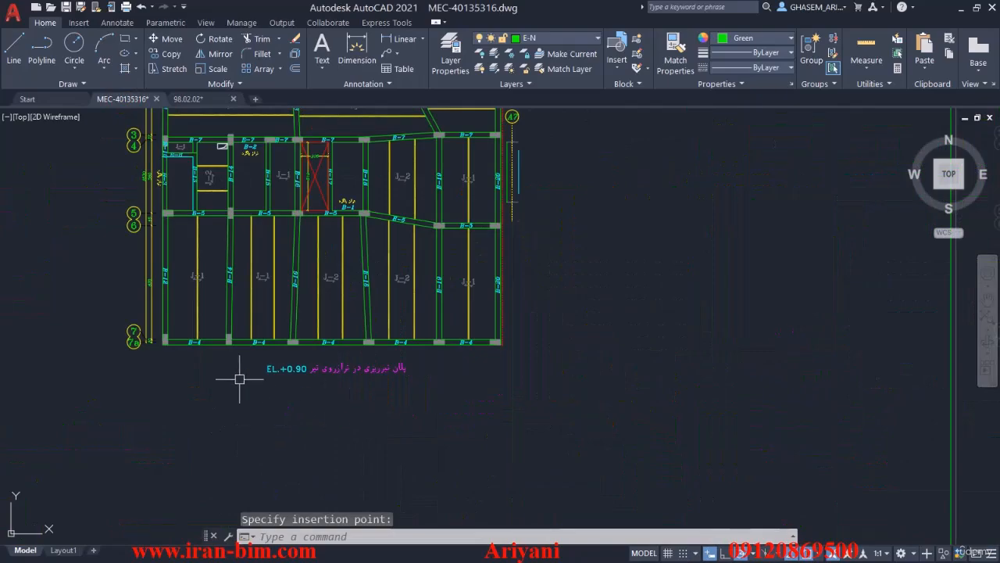
{"action": "scroll", "coordinate": [508, 234], "scroll_direction": "down", "scroll_amount": 2}
{"action": "scroll", "coordinate": [409, 274], "scroll_direction": "up", "scroll_amount": 3}
{"action": "left_click", "coordinate": [458, 140]}
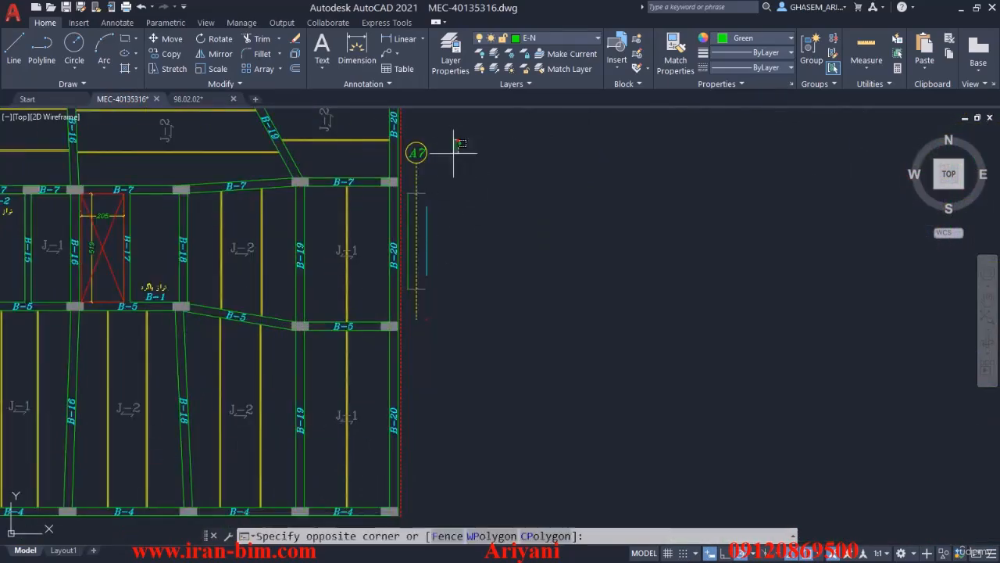
{"action": "left_click", "coordinate": [421, 235]}
{"action": "key", "text": "Delete"}
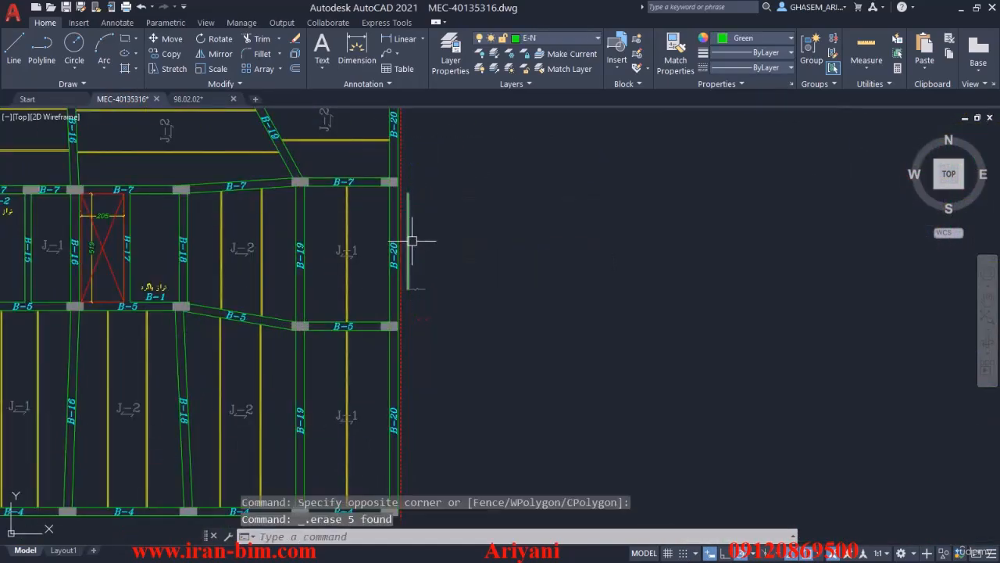
{"action": "left_click", "coordinate": [412, 264]}
{"action": "key", "text": "Delete"}
{"action": "left_click", "coordinate": [434, 303]}
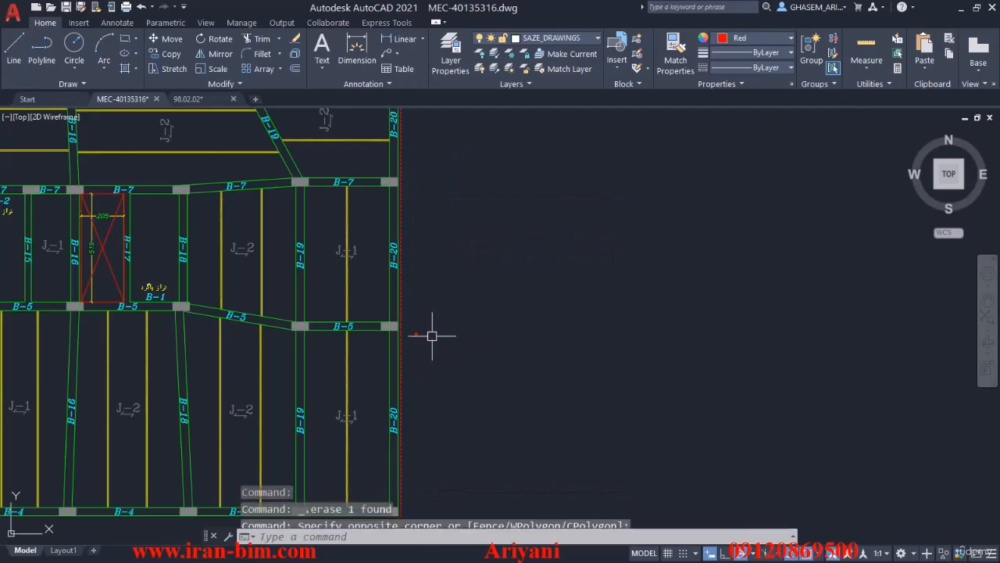
Step: Erase the grid bubbles and axis dimensions around the pasted beam plan
{"action": "scroll", "coordinate": [455, 307], "scroll_direction": "down", "scroll_amount": 4}
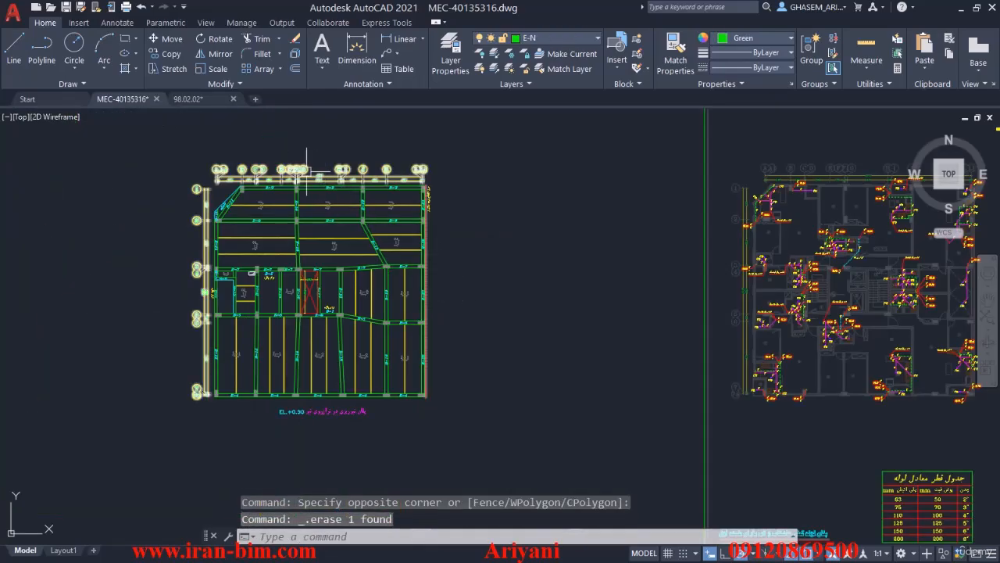
{"action": "scroll", "coordinate": [152, 386], "scroll_direction": "up", "scroll_amount": 8}
{"action": "left_click", "coordinate": [360, 410]}
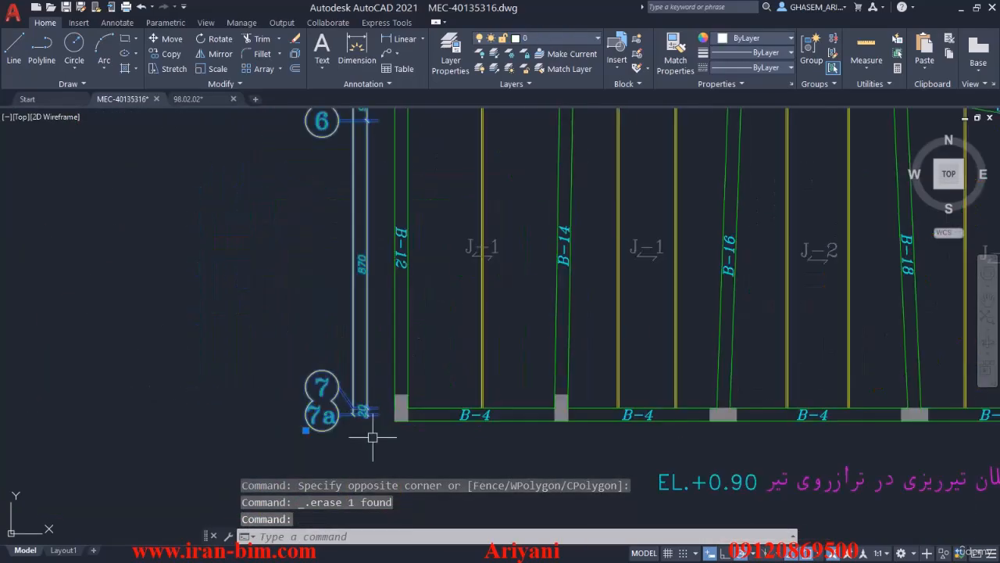
{"action": "key", "text": "Delete"}
{"action": "scroll", "coordinate": [362, 401], "scroll_direction": "down", "scroll_amount": 6}
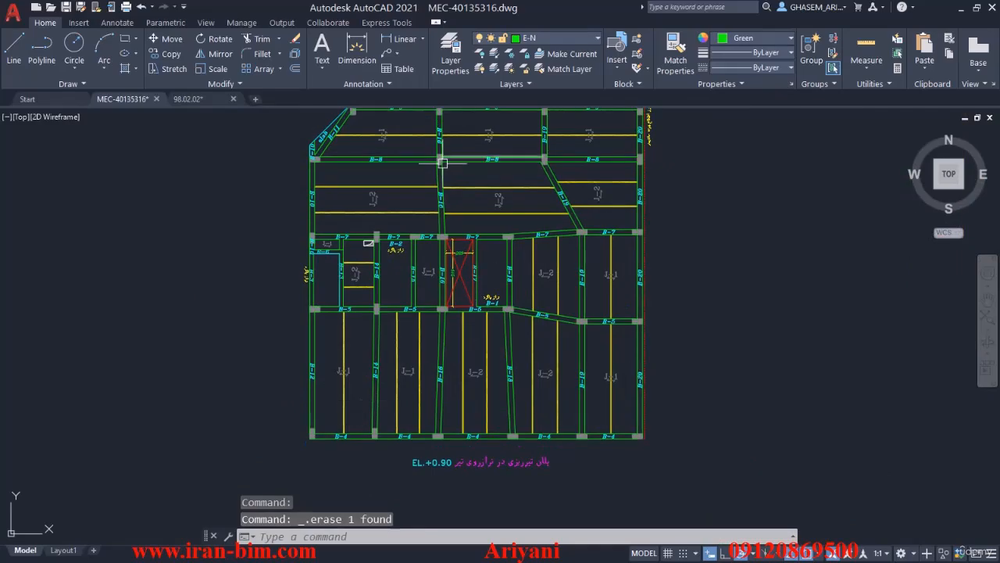
Step: Check the layer of the middle B-9 beam line along the pasted plan's upper edge and find it in the layer list
{"action": "middle_click_drag", "start_coordinate": [443, 164], "coordinate": [417, 247]}
{"action": "left_click", "coordinate": [448, 189]}
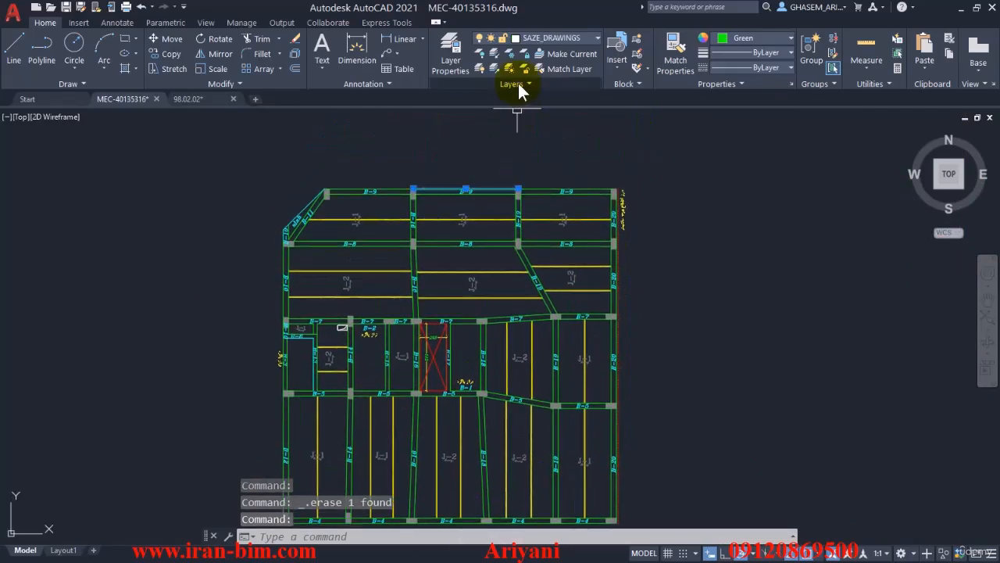
{"action": "left_click", "coordinate": [557, 40]}
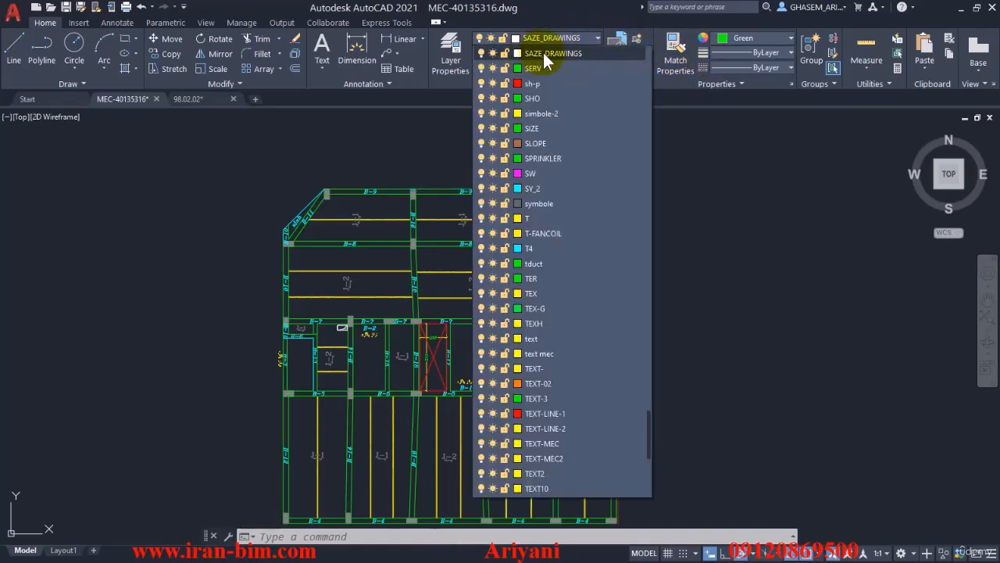
{"action": "left_click", "coordinate": [449, 72]}
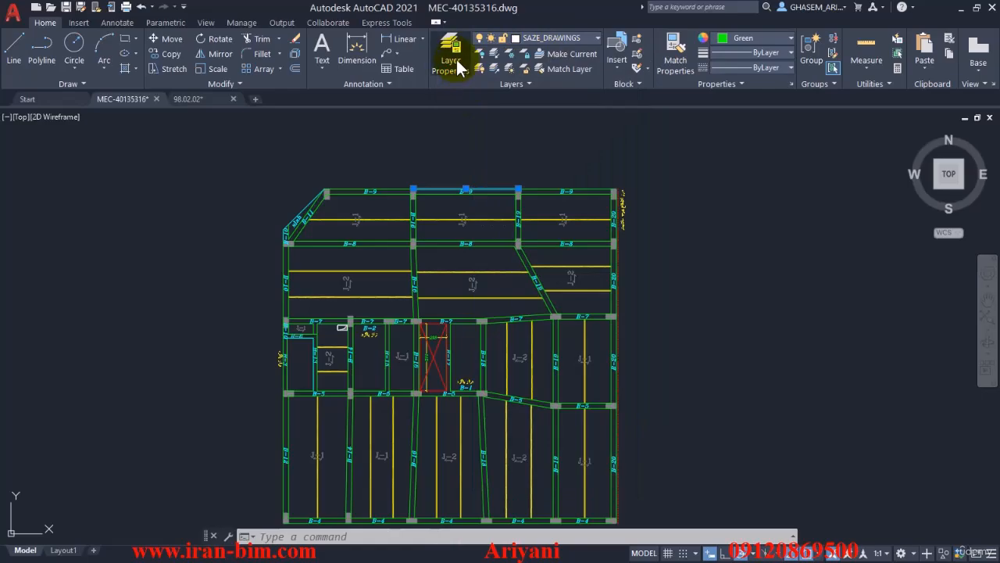
Step: Open the Layer Properties Manager, move it clear of the ribbon, and jump to the layers beginning with S
{"action": "left_click", "coordinate": [455, 59]}
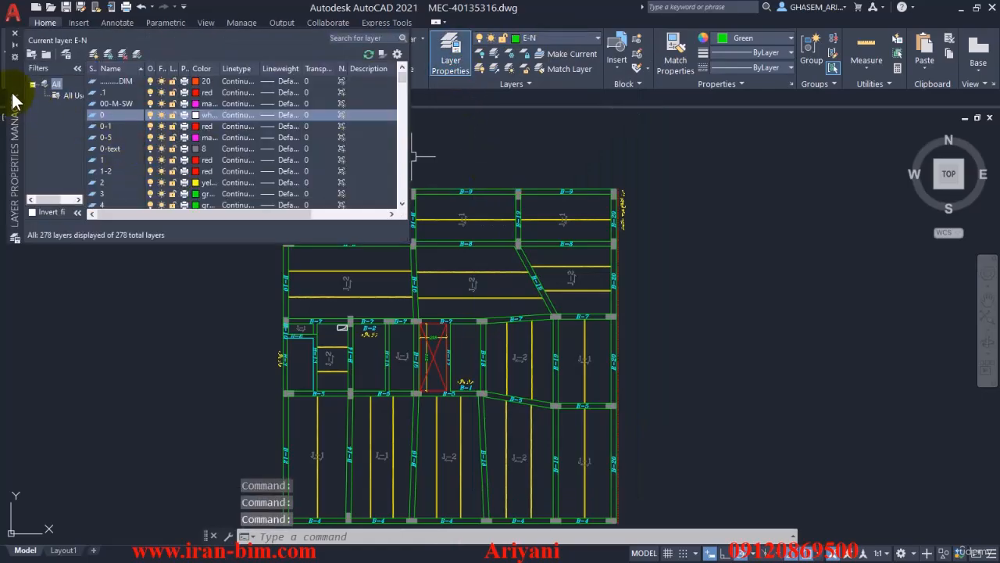
{"action": "mouse_move", "coordinate": [13, 96]}
{"action": "left_mouse_down"}
{"action": "mouse_move", "coordinate": [103, 105]}
{"action": "mouse_move", "coordinate": [186, 212]}
{"action": "mouse_move", "coordinate": [129, 204]}
{"action": "left_mouse_up"}
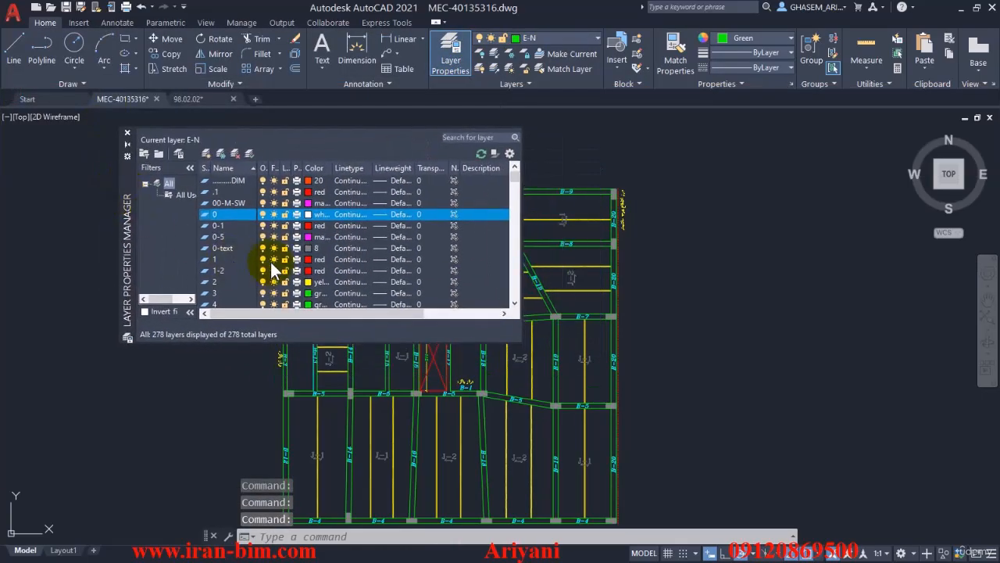
{"action": "left_click", "coordinate": [234, 236]}
{"action": "key", "text": "s"}
{"action": "key", "text": "s"}
{"action": "key", "text": "s"}
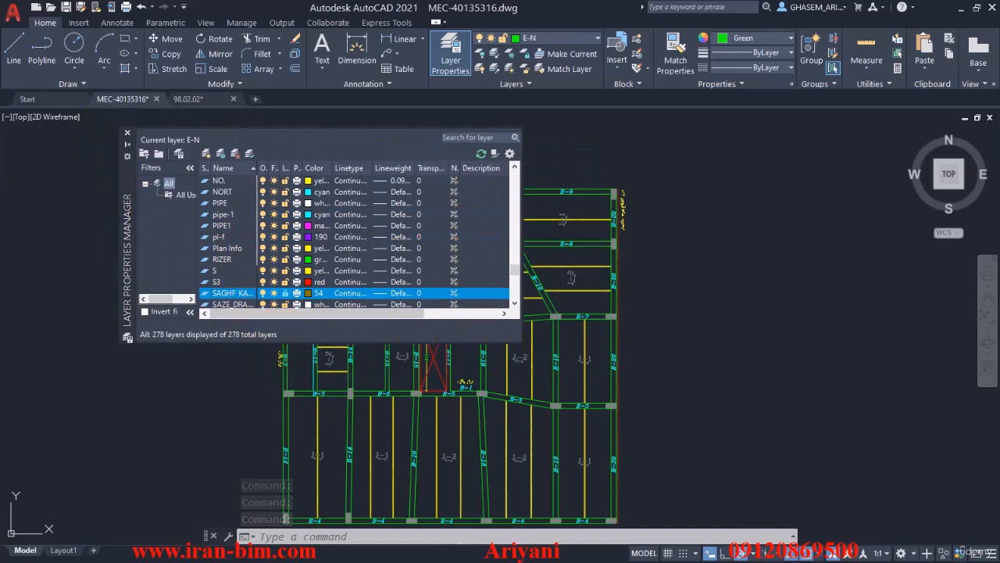
Step: Bring the beam plan clear of the layer manager and reselect the middle B-9 beam to recheck its layer
{"action": "scroll", "coordinate": [620, 308], "scroll_direction": "down", "scroll_amount": 2}
{"action": "middle_click_drag", "start_coordinate": [620, 308], "coordinate": [735, 307]}
{"action": "scroll", "coordinate": [616, 244], "scroll_direction": "up", "scroll_amount": 2}
{"action": "key", "text": "Escape"}
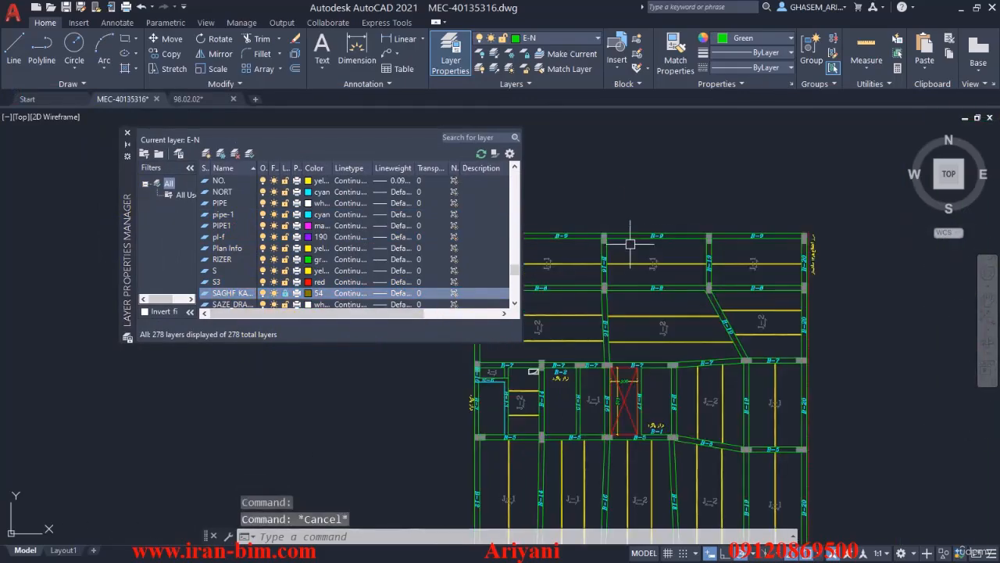
{"action": "left_click", "coordinate": [622, 232]}
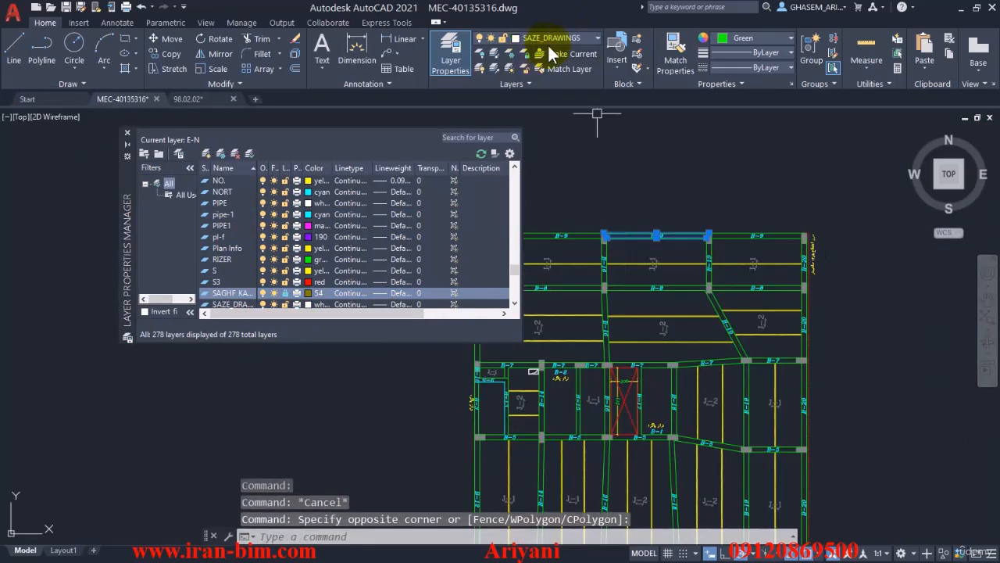
Step: Clear the beam selection, enlarge the Layer Properties Manager, and widen its Name column to fit the full layer names
{"action": "key", "text": "Escape"}
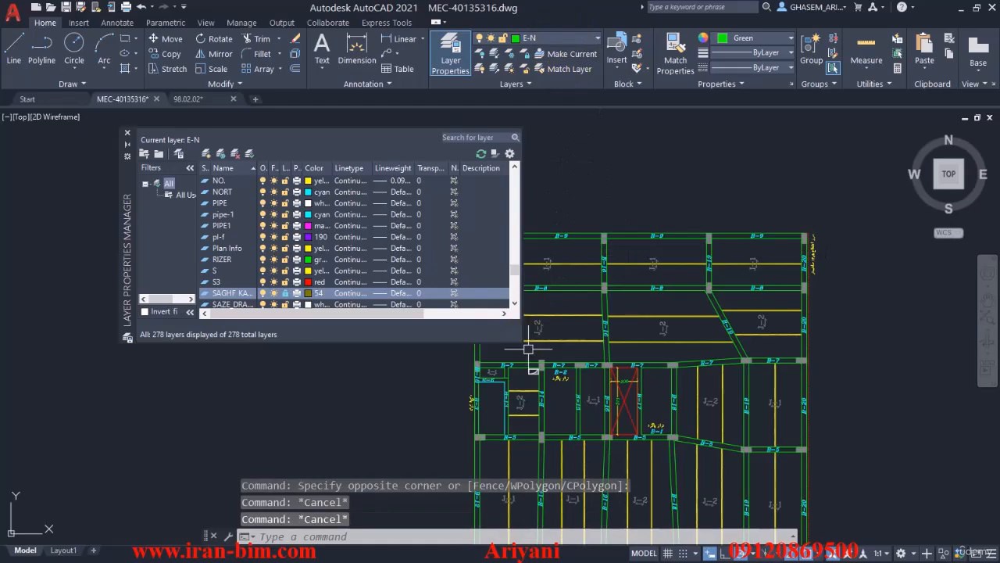
{"action": "left_click_drag", "start_coordinate": [522, 344], "coordinate": [712, 439]}
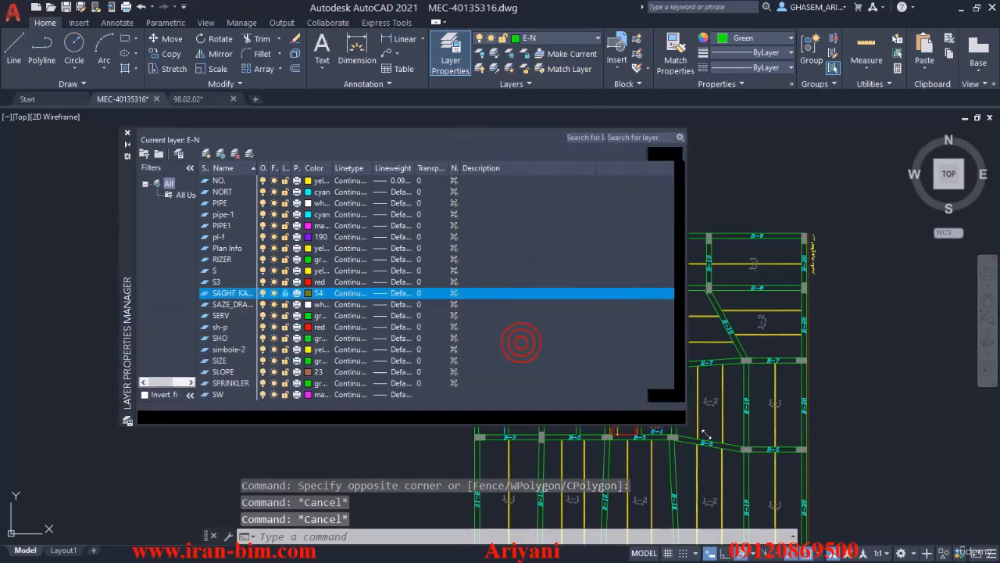
{"action": "double_click", "coordinate": [256, 167]}
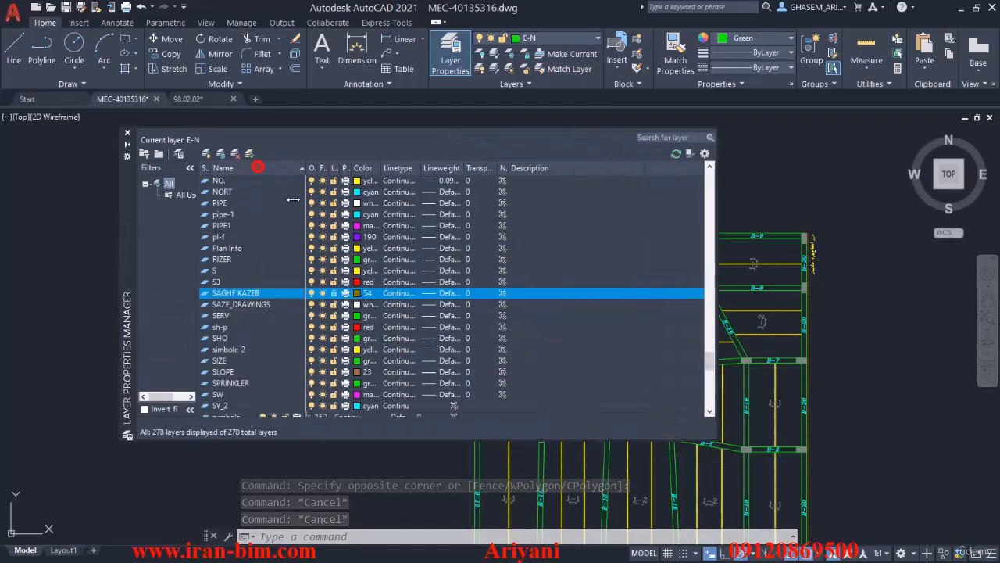
Step: Set the linetype of the SAZE_DRAWINGS layer to HIDDEN and close the layer manager
{"action": "left_click", "coordinate": [255, 303]}
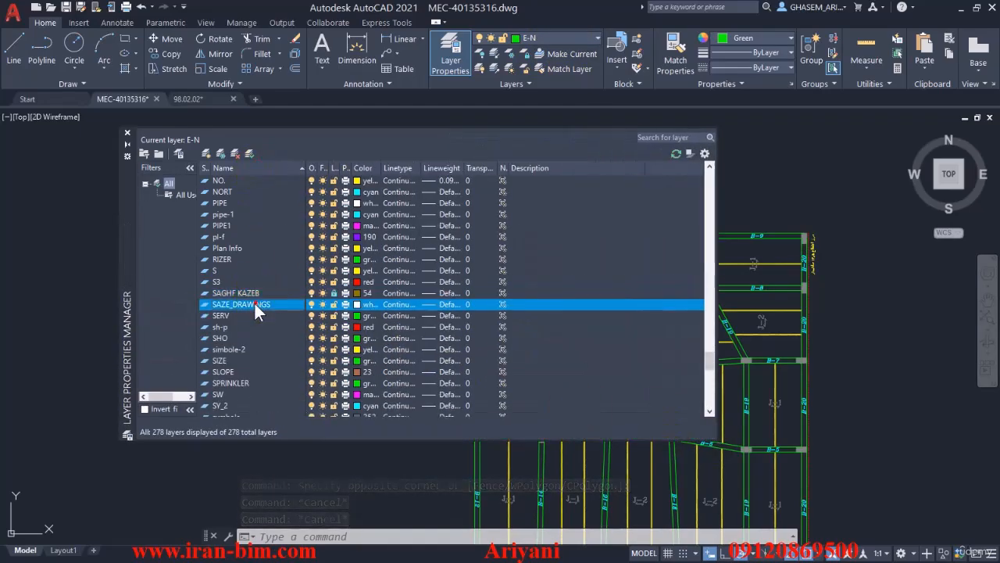
{"action": "left_click", "coordinate": [400, 305]}
{"action": "scroll", "coordinate": [545, 305], "scroll_direction": "down", "scroll_amount": 1}
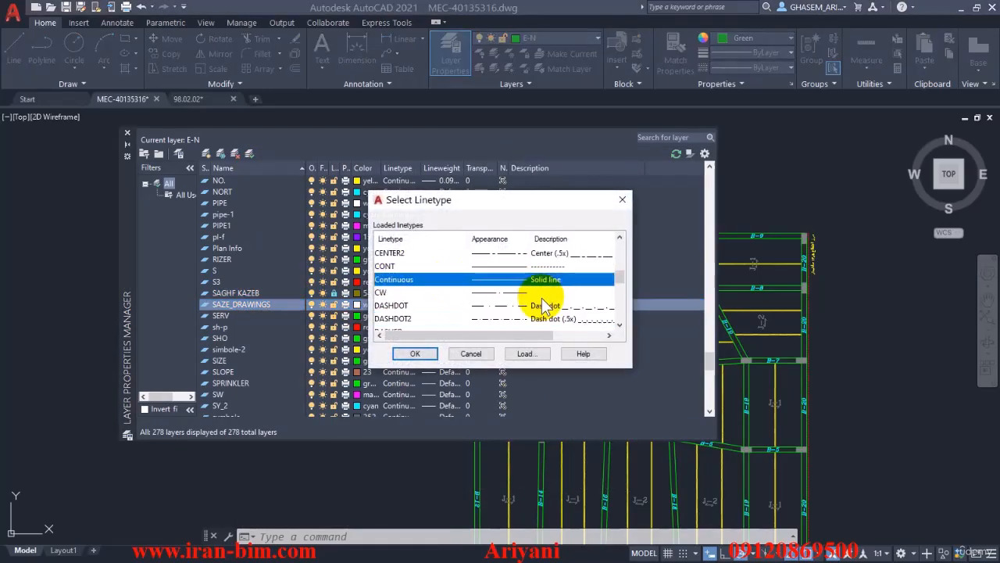
{"action": "scroll", "coordinate": [544, 305], "scroll_direction": "down", "scroll_amount": 3}
{"action": "left_click", "coordinate": [486, 319]}
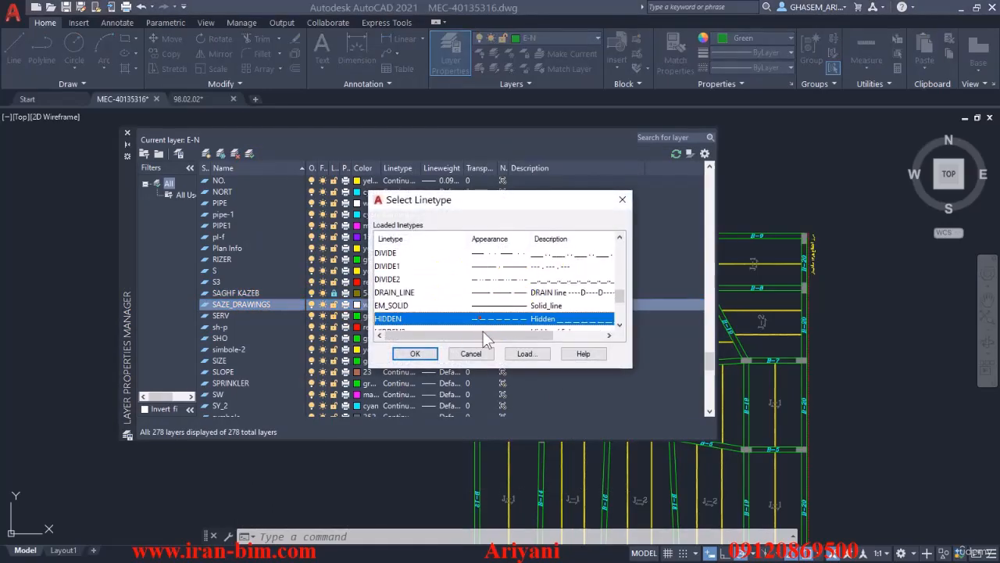
{"action": "left_click", "coordinate": [414, 354]}
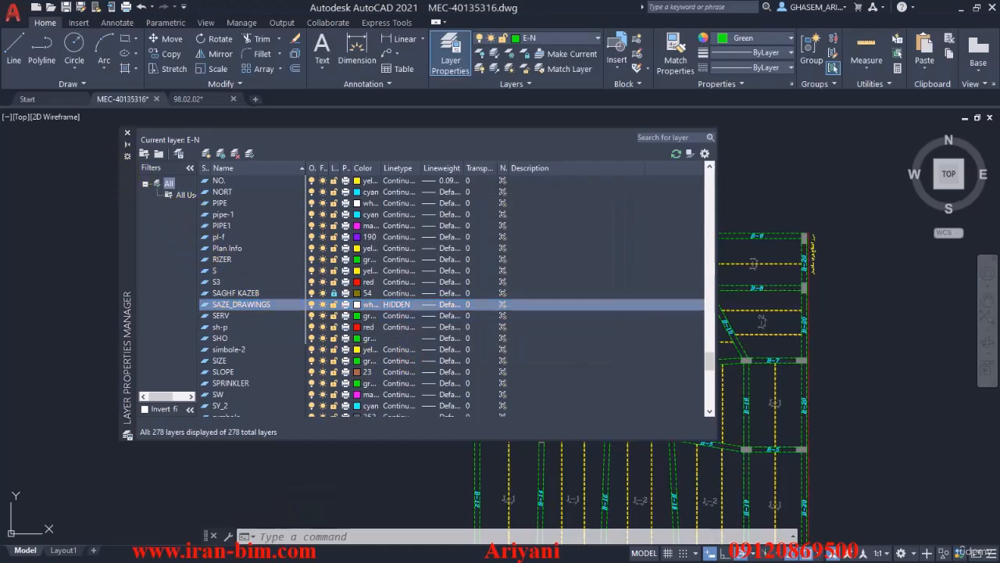
{"action": "left_click", "coordinate": [127, 138]}
Step: Erase the EL.+0.90 title text below the beam plan
{"action": "scroll", "coordinate": [547, 258], "scroll_direction": "down", "scroll_amount": 5}
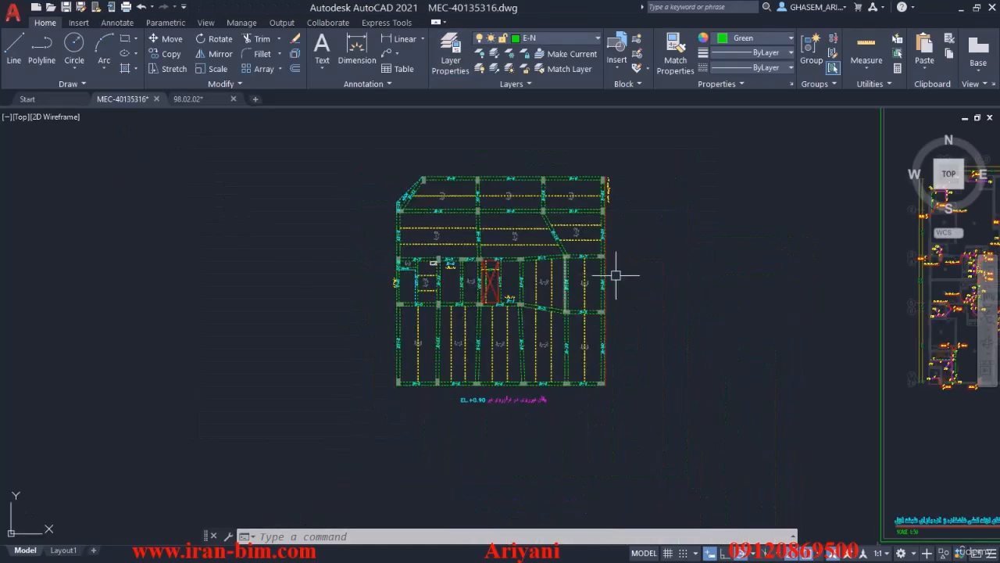
{"action": "scroll", "coordinate": [593, 415], "scroll_direction": "up", "scroll_amount": 5}
{"action": "left_click", "coordinate": [539, 434]}
{"action": "left_click", "coordinate": [305, 369]}
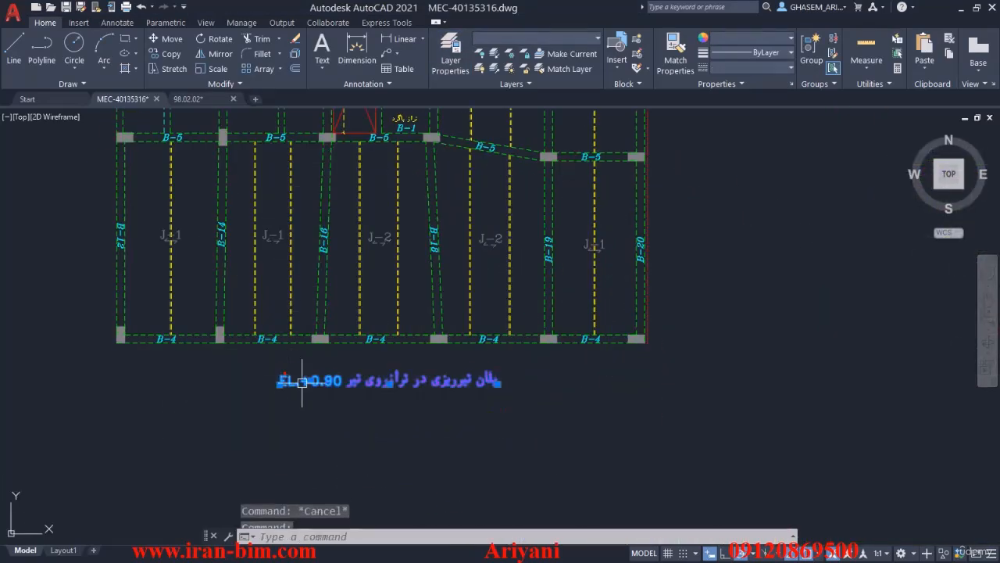
{"action": "key", "text": "Delete"}
{"action": "scroll", "coordinate": [516, 407], "scroll_direction": "down", "scroll_amount": 5}
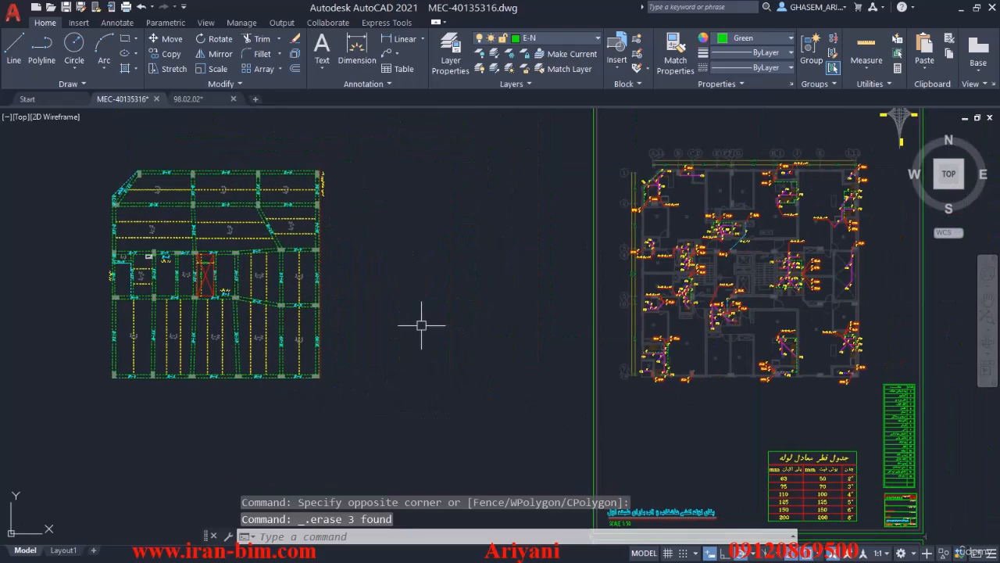
{"action": "scroll", "coordinate": [422, 325], "scroll_direction": "down", "scroll_amount": 3}
{"action": "left_click", "coordinate": [410, 210]}
{"action": "left_click", "coordinate": [130, 442]}
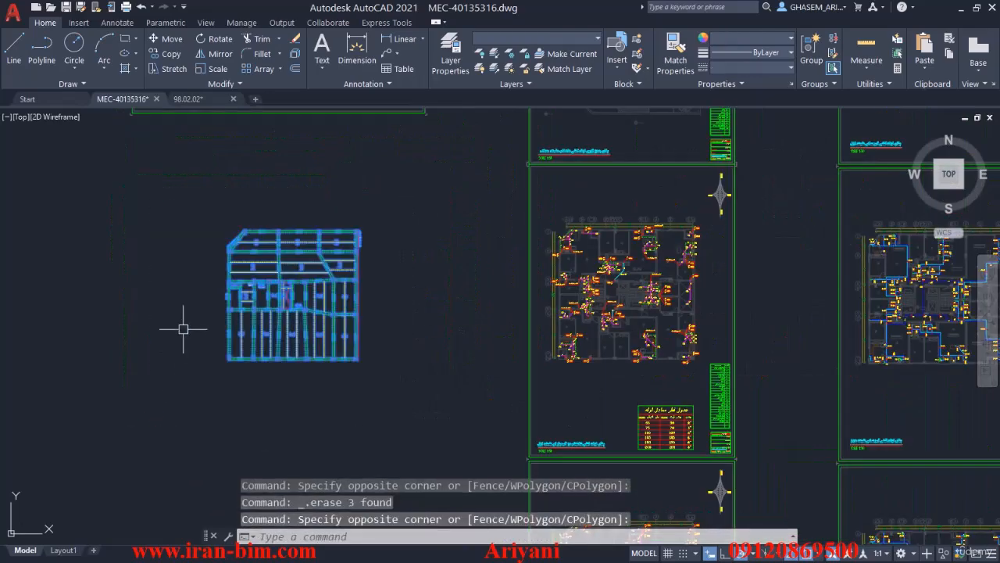
{"action": "type", "text": "B"}
{"action": "key", "text": "Return"}
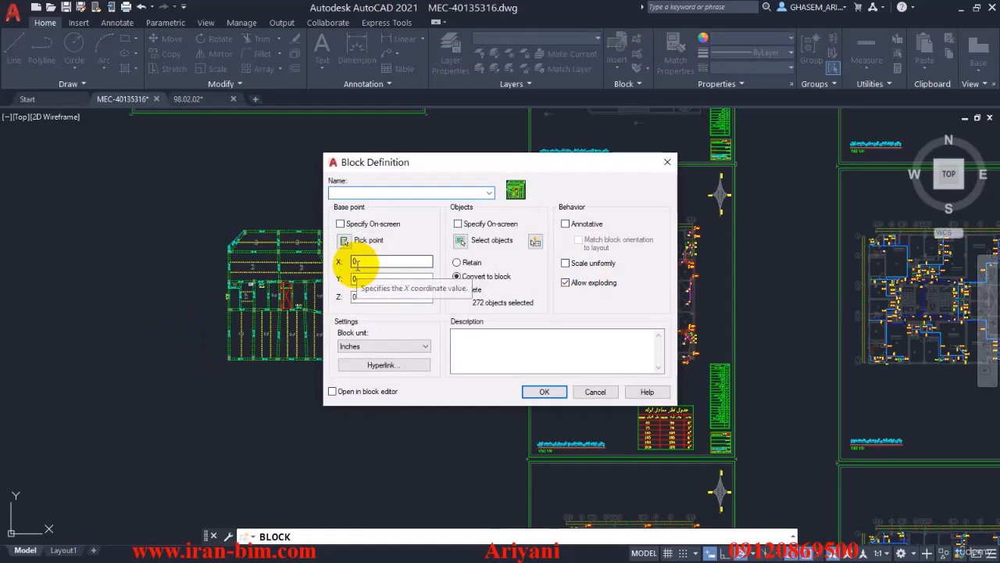
{"action": "type", "text": "BEAMS P"}
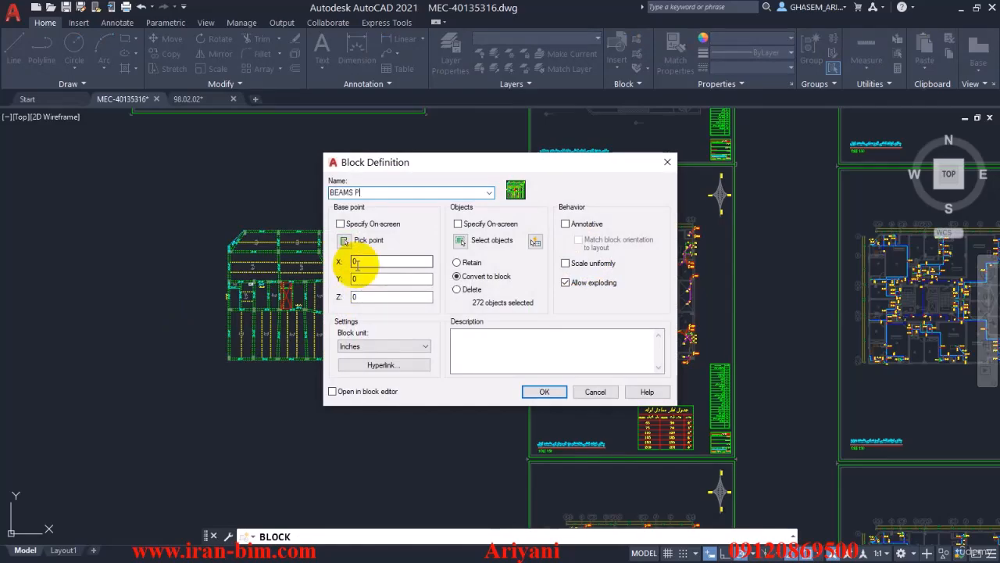
{"action": "type", "text": "LAN"}
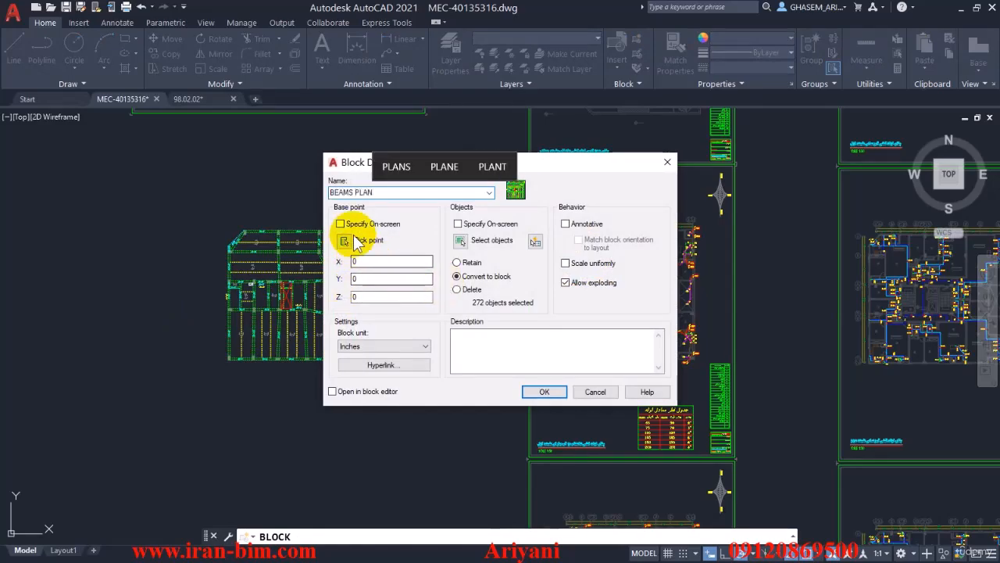
{"action": "left_click", "coordinate": [341, 224]}
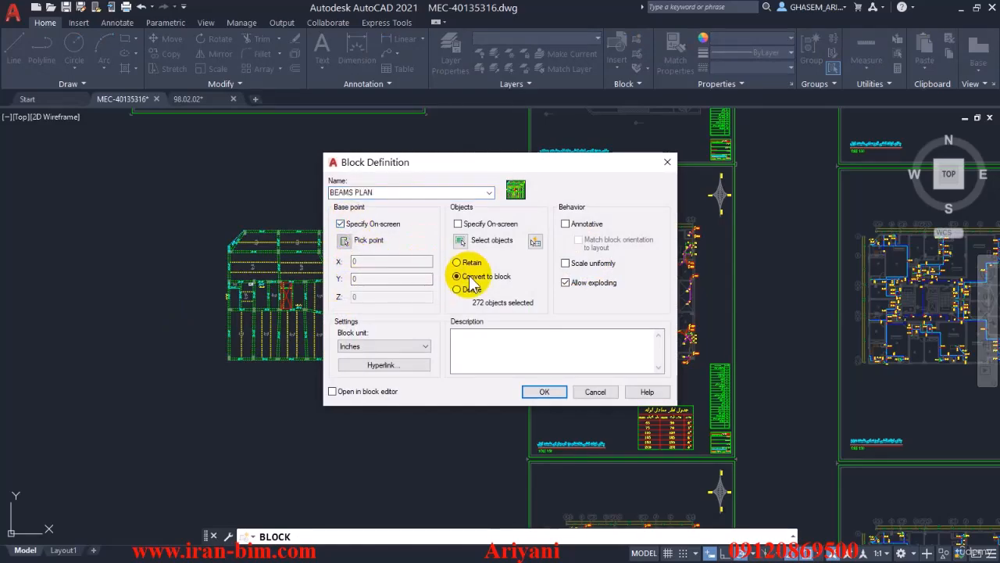
{"action": "left_click", "coordinate": [430, 345]}
{"action": "left_click", "coordinate": [606, 395]}
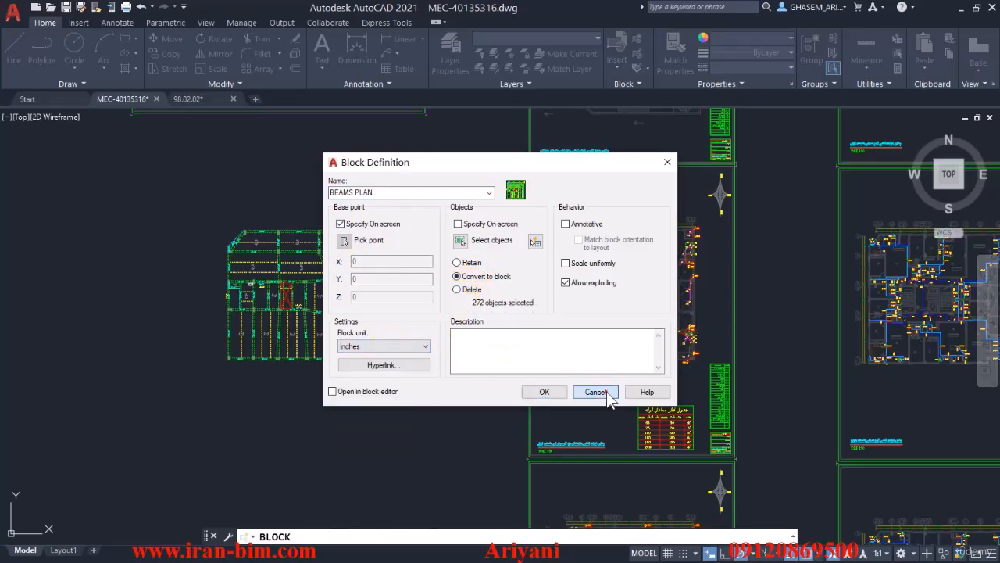
{"action": "left_click", "coordinate": [595, 392]}
Step: Set the drawing's insertion scale units to Meters
{"action": "type", "text": "UN"}
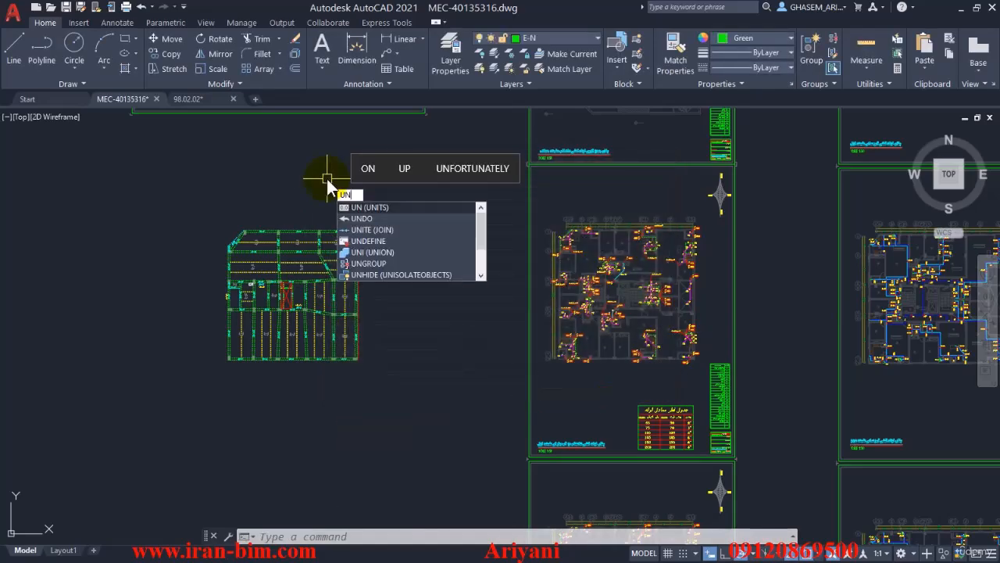
{"action": "key", "text": "Return"}
{"action": "left_click", "coordinate": [435, 286]}
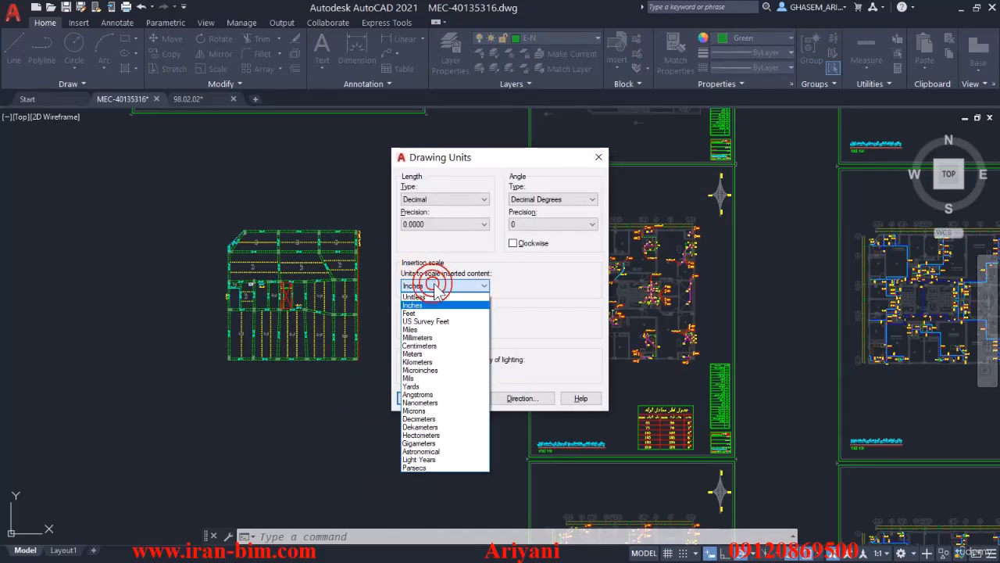
{"action": "left_click", "coordinate": [422, 354]}
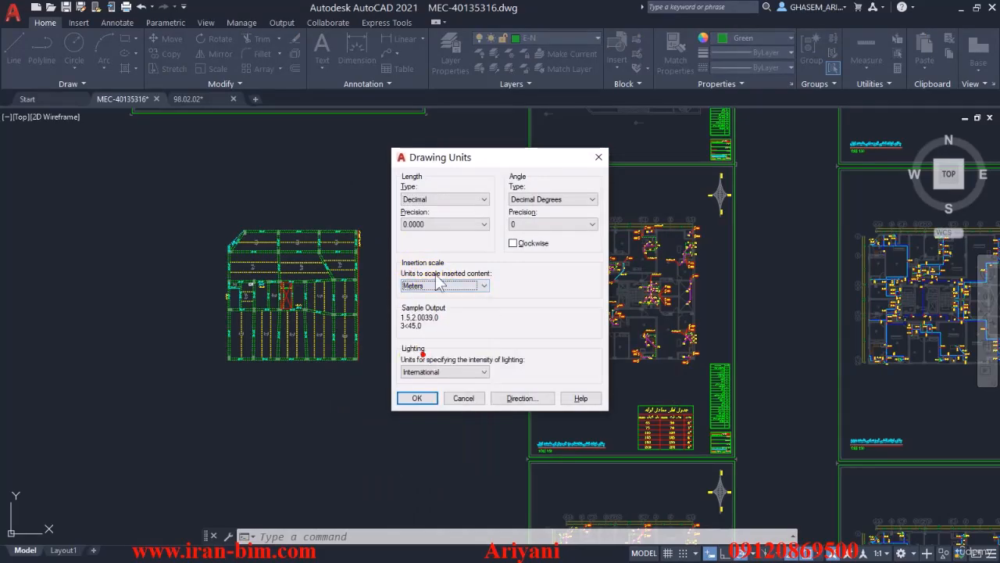
{"action": "left_click", "coordinate": [422, 397]}
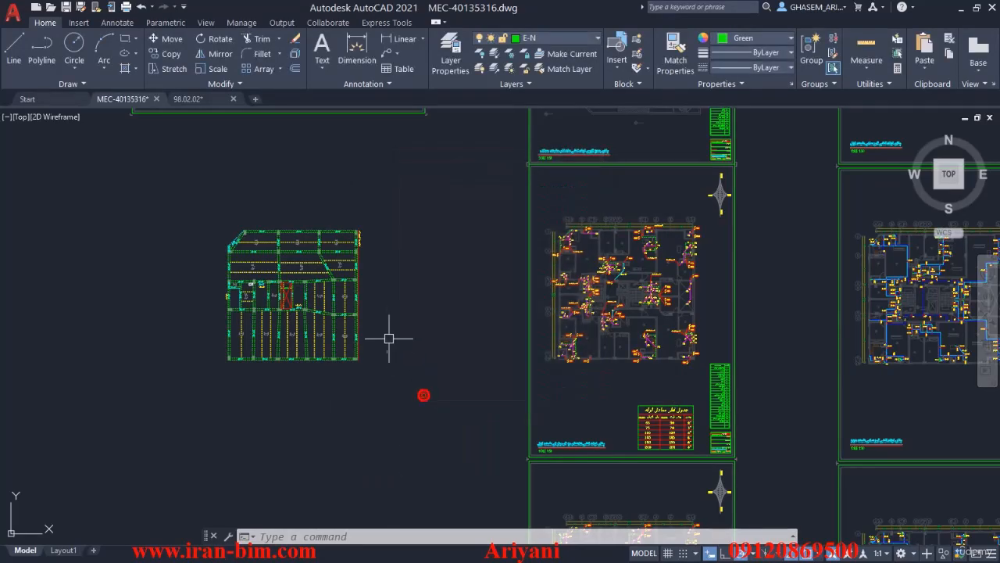
{"action": "type", "text": "M"}
{"action": "key", "text": "Escape"}
{"action": "left_click", "coordinate": [363, 212]}
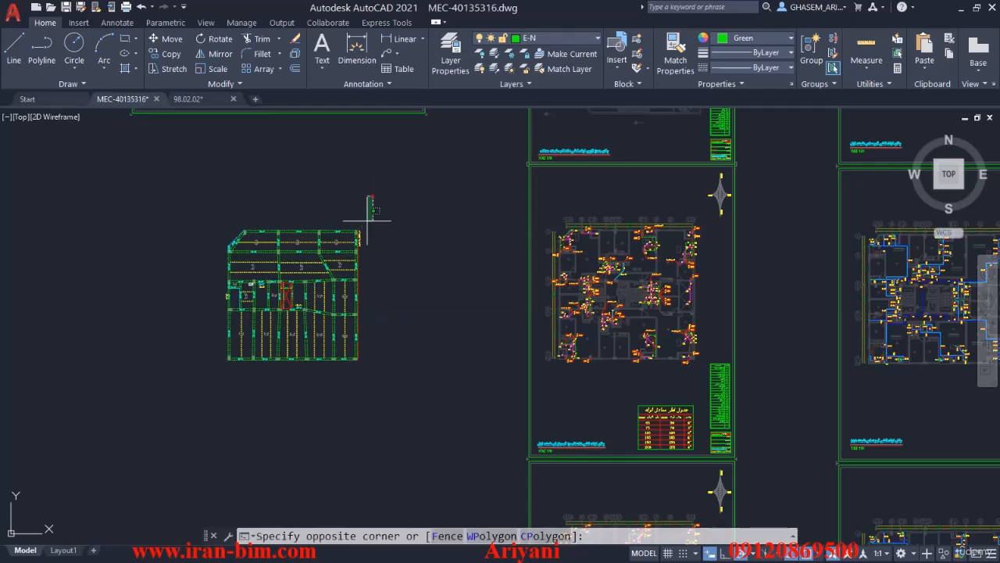
{"action": "left_click", "coordinate": [206, 384]}
{"action": "left_click", "coordinate": [439, 179]}
{"action": "key", "text": "Escape"}
{"action": "key", "text": "Escape"}
Step: Erase the red joint line and its yellow vertical note along the beam plan's right edge
{"action": "scroll", "coordinate": [376, 235], "scroll_direction": "up", "scroll_amount": 8}
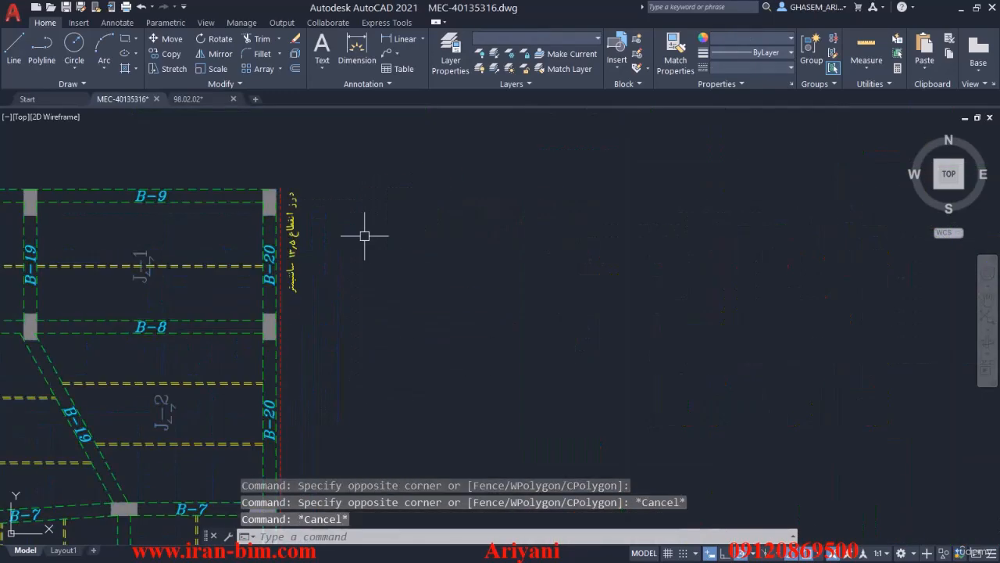
{"action": "left_click", "coordinate": [311, 201]}
{"action": "left_click", "coordinate": [294, 210]}
{"action": "key", "text": "Delete"}
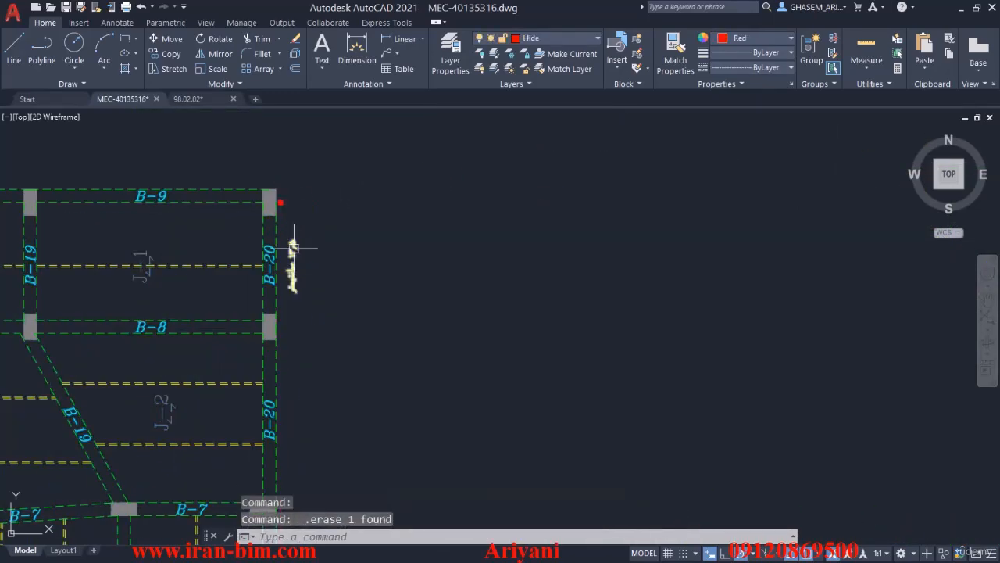
Step: Start a block definition from the whole beam plan, named BEAMS PLAN, with its base point specified on screen
{"action": "scroll", "coordinate": [362, 234], "scroll_direction": "down", "scroll_amount": 8}
{"action": "middle_click_drag", "start_coordinate": [387, 195], "coordinate": [485, 172]}
{"action": "left_click", "coordinate": [491, 168]}
{"action": "left_click", "coordinate": [201, 426]}
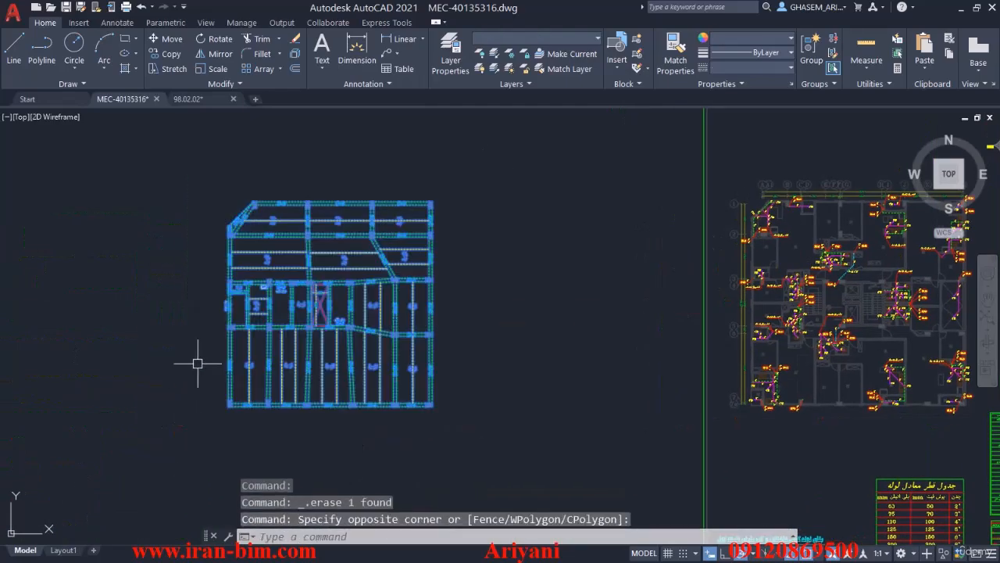
{"action": "type", "text": "b"}
{"action": "key", "text": "Return"}
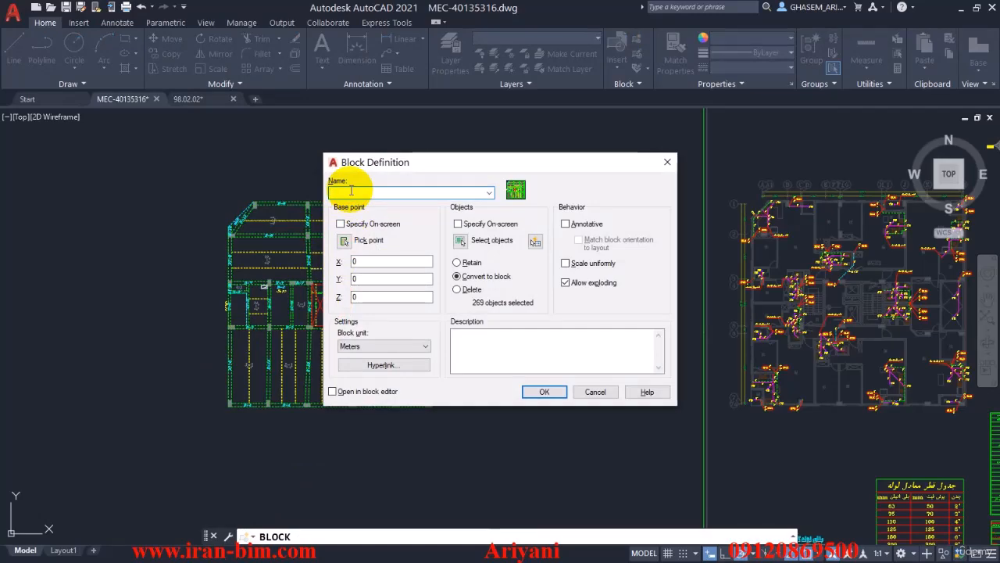
{"action": "type", "text": "BE"}
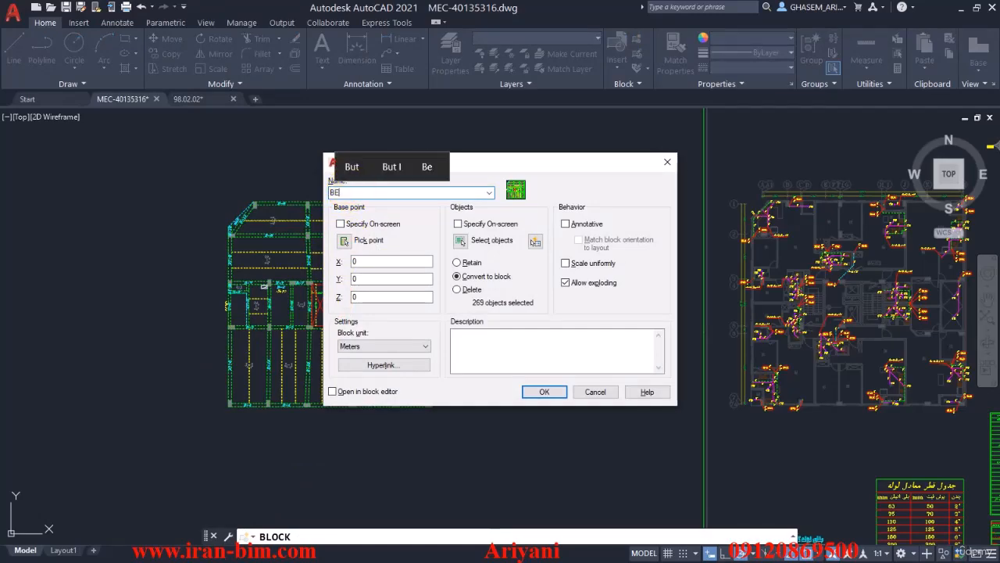
{"action": "type", "text": "AMS P"}
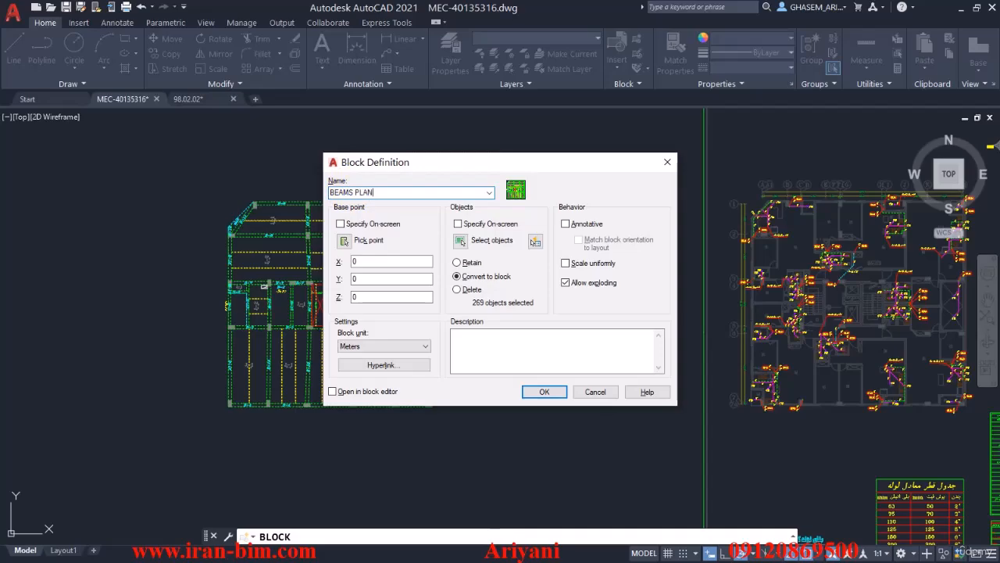
{"action": "type", "text": "LAN"}
{"action": "left_click", "coordinate": [340, 223]}
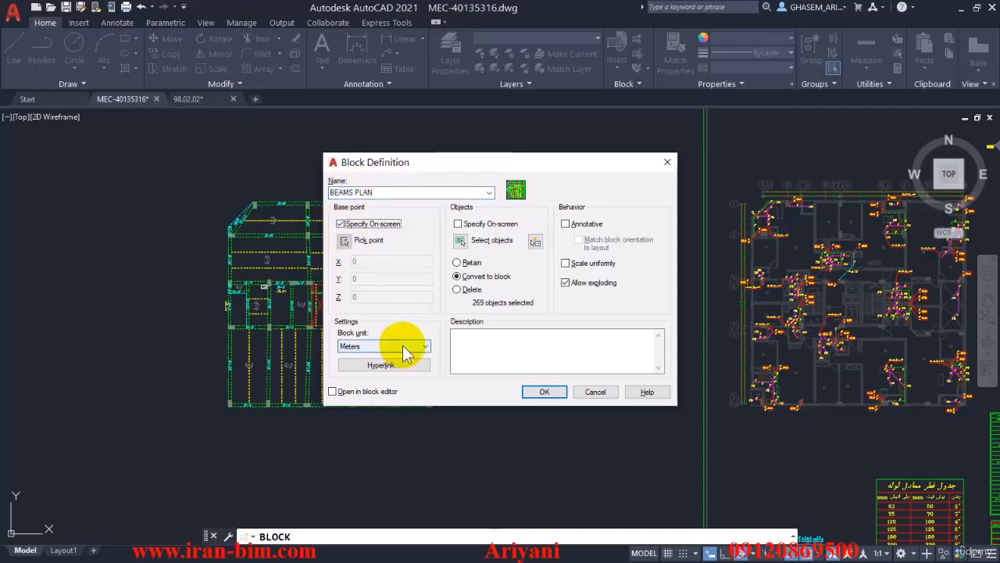
Step: Reselect the entire beam plan as the block's objects and create the block with its base point at the lower-left column's outer corner
{"action": "left_click", "coordinate": [461, 240]}
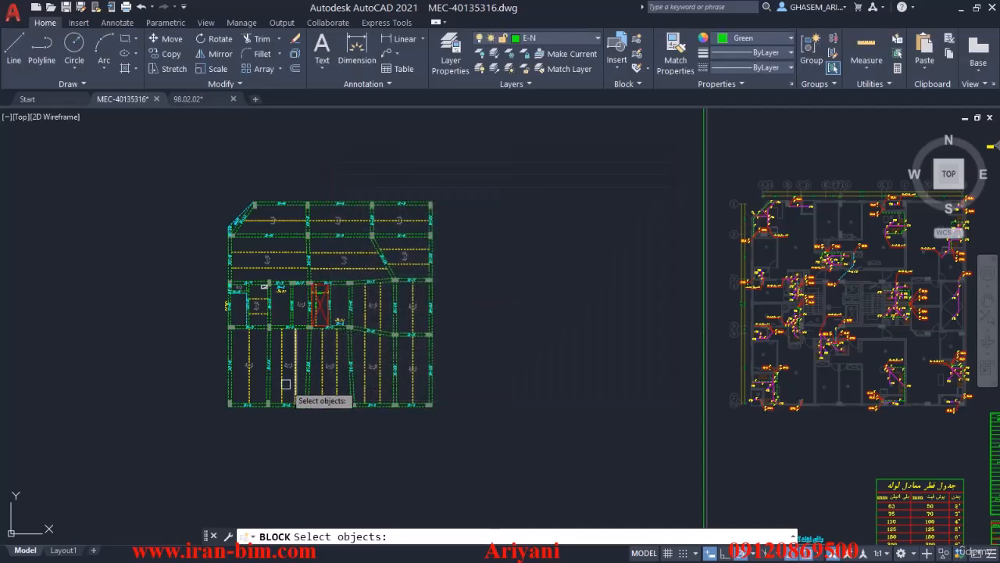
{"action": "left_click", "coordinate": [453, 192]}
{"action": "left_click", "coordinate": [195, 408]}
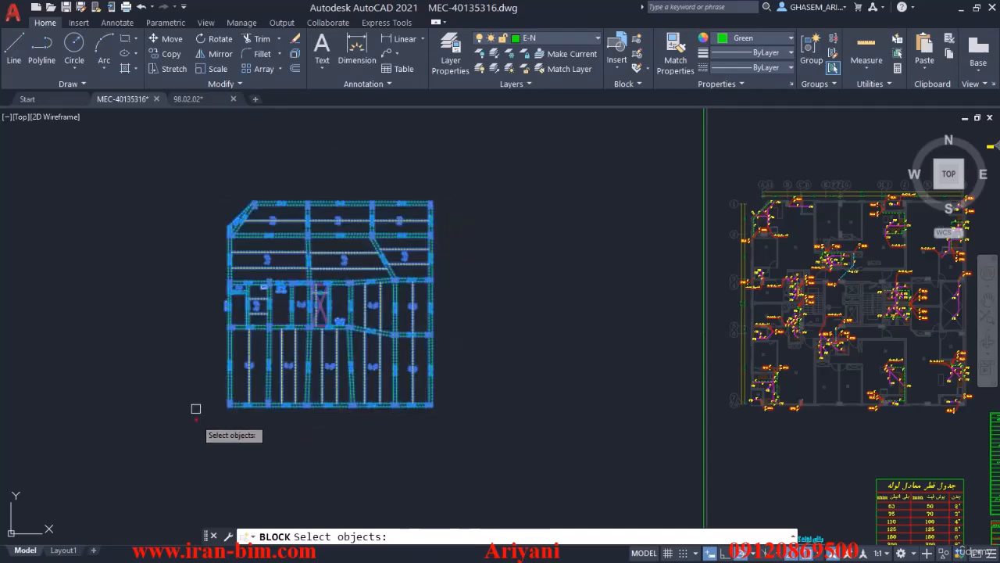
{"action": "key", "text": "Return"}
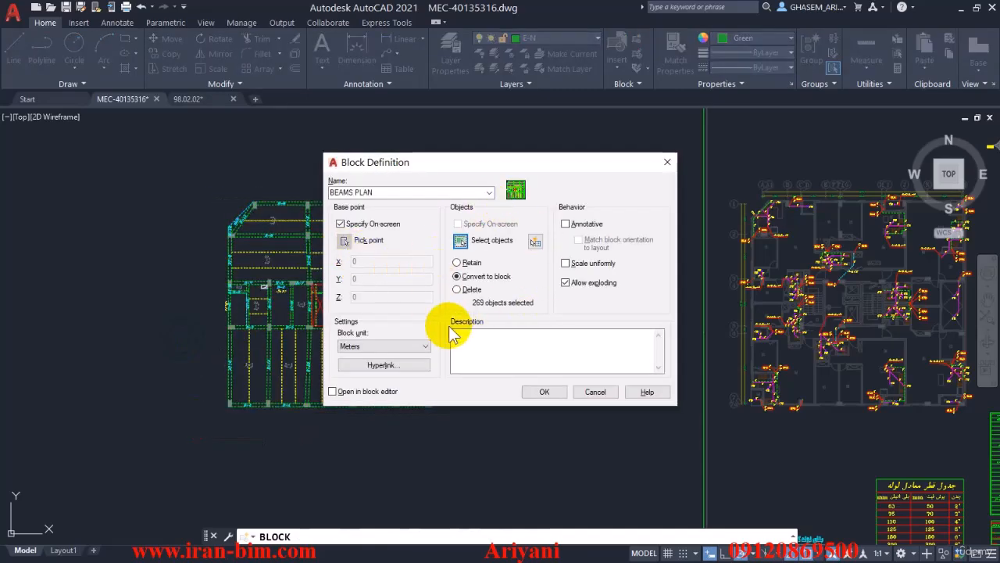
{"action": "left_click", "coordinate": [544, 391]}
{"action": "scroll", "coordinate": [219, 402], "scroll_direction": "up", "scroll_amount": 5}
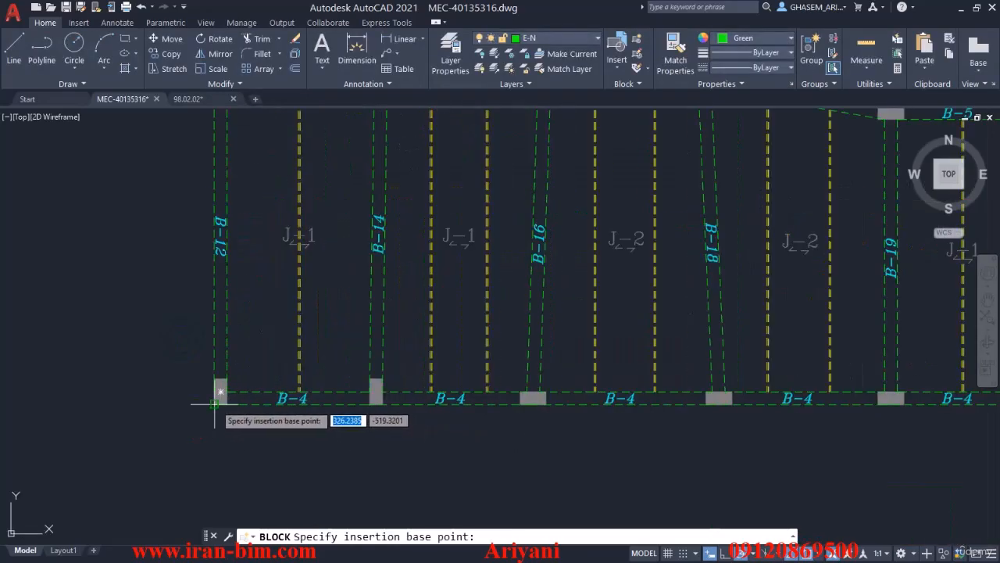
{"action": "left_click", "coordinate": [214, 404]}
{"action": "scroll", "coordinate": [216, 402], "scroll_direction": "down", "scroll_amount": 10}
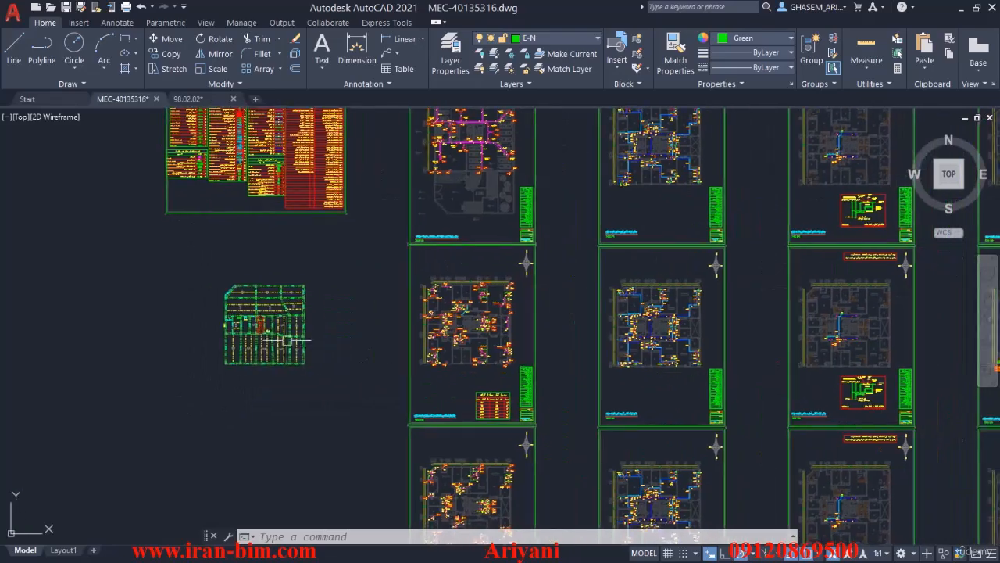
{"action": "scroll", "coordinate": [443, 227], "scroll_direction": "up", "scroll_amount": 6}
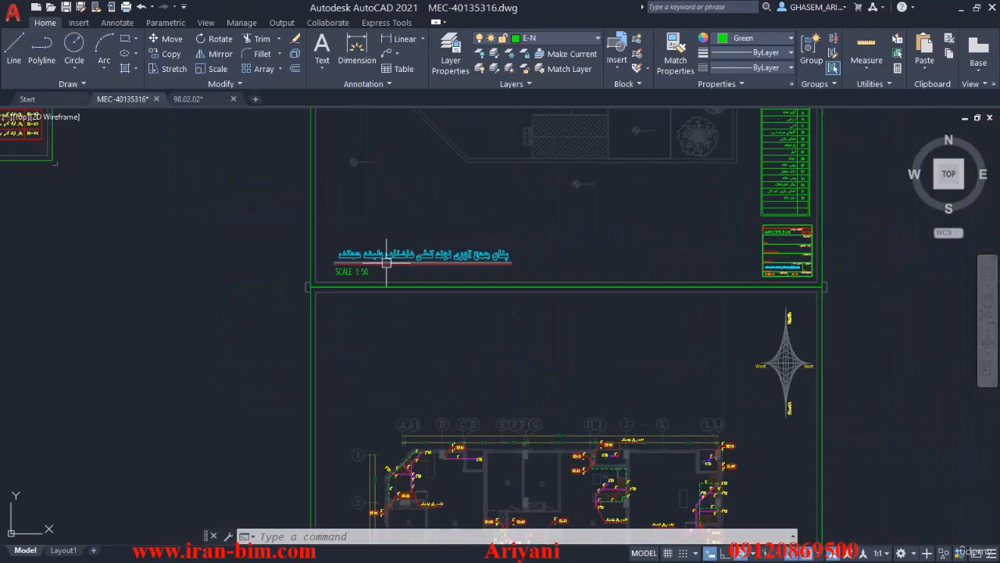
{"action": "scroll", "coordinate": [400, 240], "scroll_direction": "down", "scroll_amount": 6}
{"action": "mouse_move", "coordinate": [422, 222]}
{"action": "middle_mouse_down"}
{"action": "mouse_move", "coordinate": [440, 330]}
{"action": "mouse_move", "coordinate": [462, 267]}
{"action": "middle_mouse_up"}
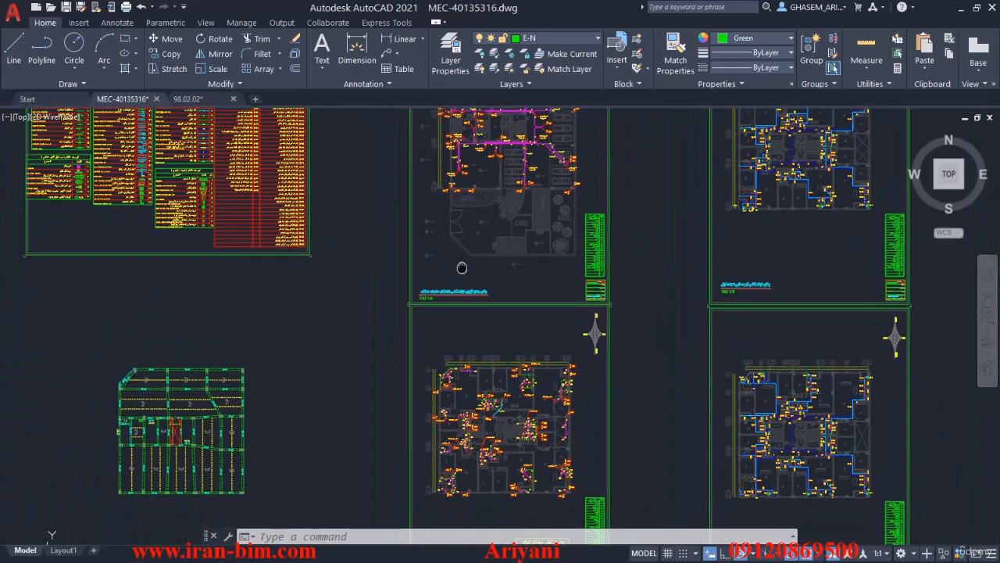
Step: Copy the EL.+4.00 structural beam plan with its grid bubbles, dimensions and title from the 98.02.02 drawing
{"action": "scroll", "coordinate": [412, 410], "scroll_direction": "up", "scroll_amount": 5}
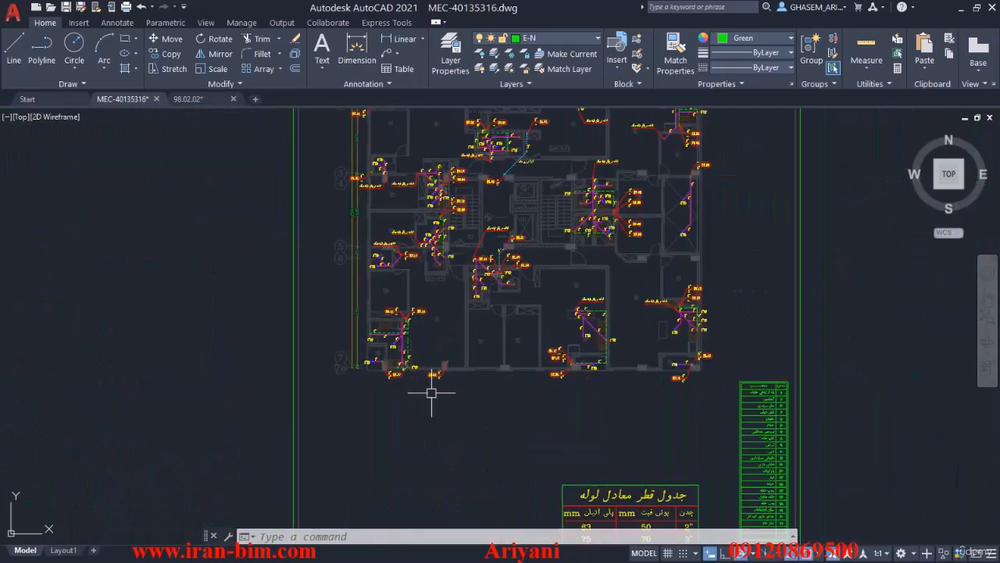
{"action": "scroll", "coordinate": [428, 383], "scroll_direction": "down", "scroll_amount": 2}
{"action": "scroll", "coordinate": [420, 366], "scroll_direction": "down", "scroll_amount": 2}
{"action": "left_click", "coordinate": [186, 99]}
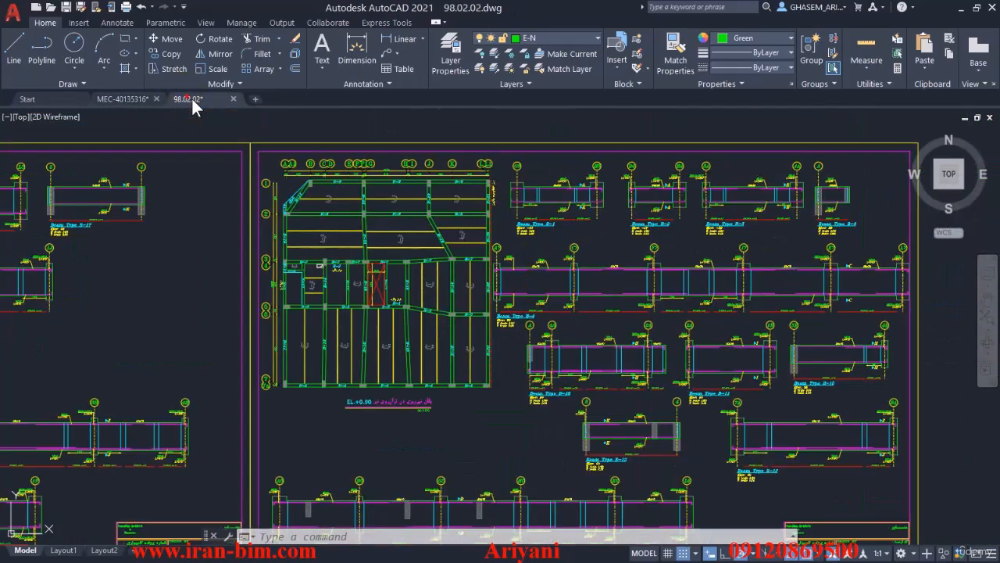
{"action": "scroll", "coordinate": [440, 404], "scroll_direction": "up", "scroll_amount": 3}
{"action": "scroll", "coordinate": [440, 404], "scroll_direction": "up", "scroll_amount": 6}
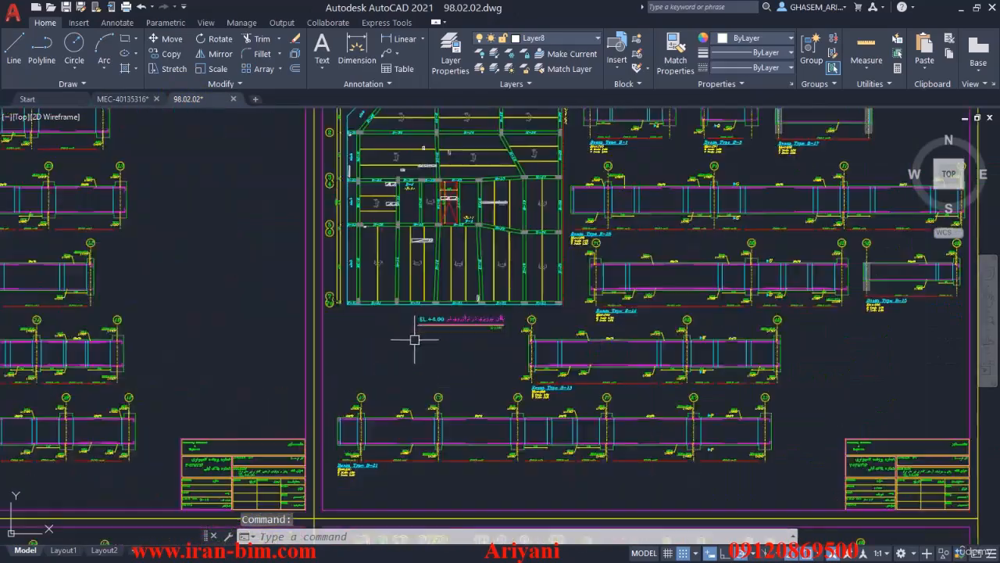
{"action": "scroll", "coordinate": [426, 306], "scroll_direction": "down", "scroll_amount": 6}
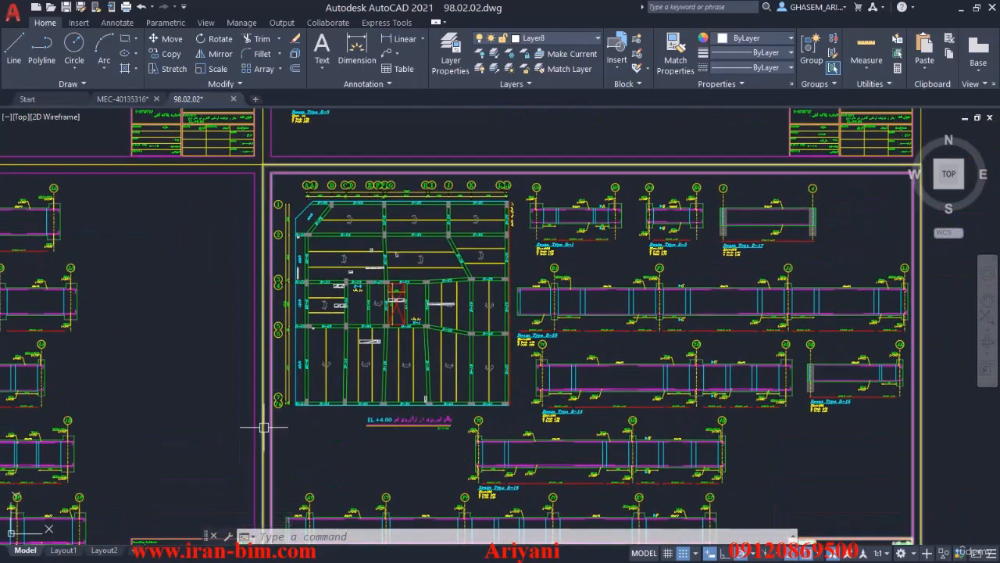
{"action": "left_click", "coordinate": [233, 430]}
{"action": "left_click", "coordinate": [525, 152]}
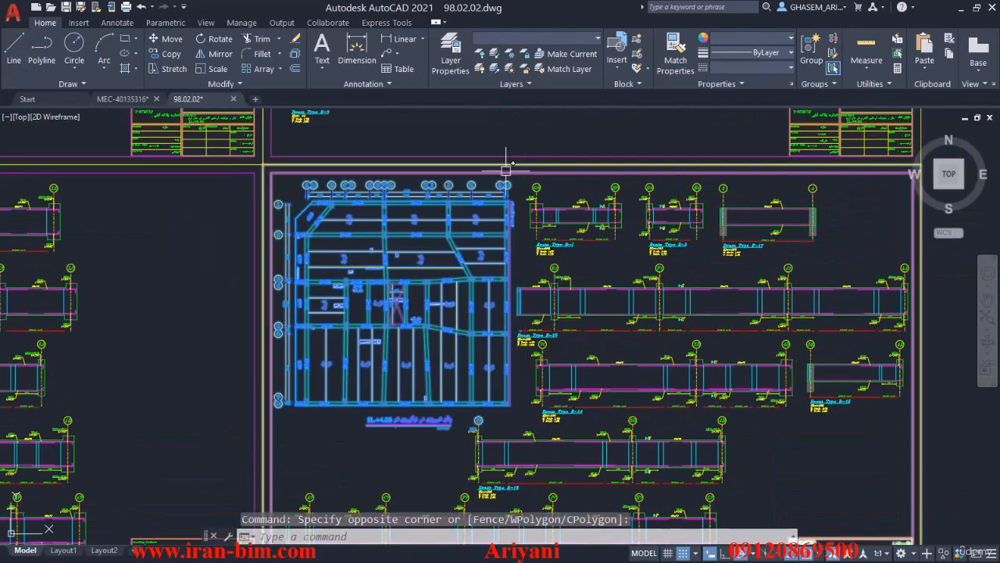
{"action": "key", "text": "ctrl+c"}
Step: Paste the copied EL.+4.00 beam plan into the MEC-40135316 drawing, just below the existing beam plan
{"action": "left_click", "coordinate": [125, 99]}
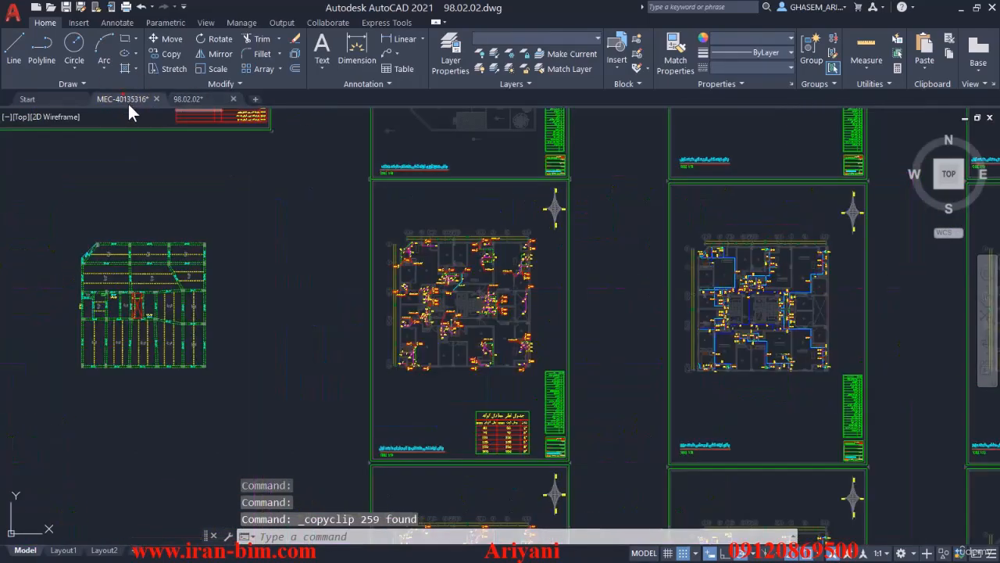
{"action": "scroll", "coordinate": [368, 301], "scroll_direction": "down", "scroll_amount": 3}
{"action": "middle_click_drag", "start_coordinate": [368, 302], "coordinate": [423, 279]}
{"action": "key", "text": "ctrl+v"}
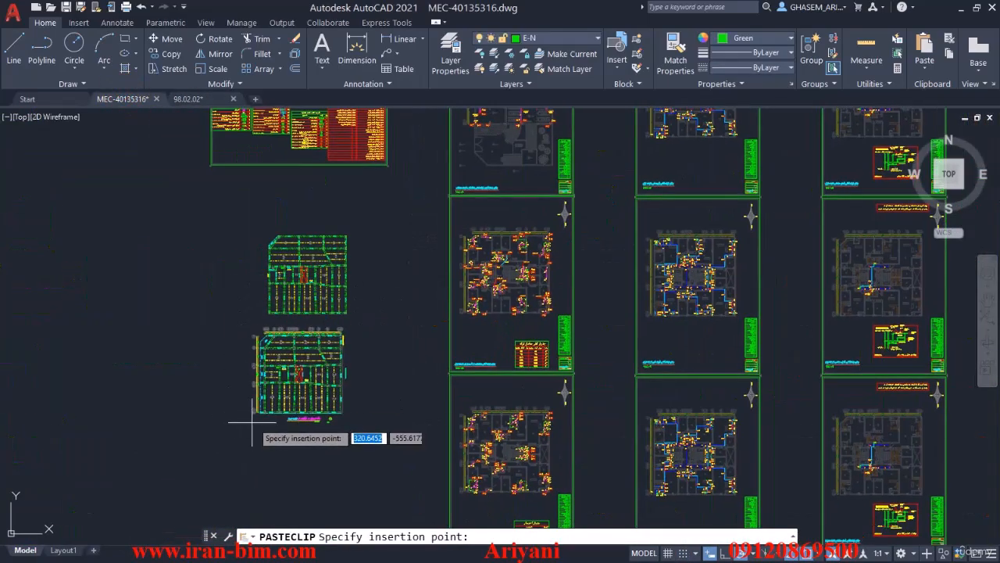
{"action": "left_click", "coordinate": [254, 419]}
Step: Erase the EL.+4.00 title, scale note and loose symbol below the pasted plan, plus its grid bubbles and dimensions
{"action": "scroll", "coordinate": [329, 415], "scroll_direction": "up", "scroll_amount": 5}
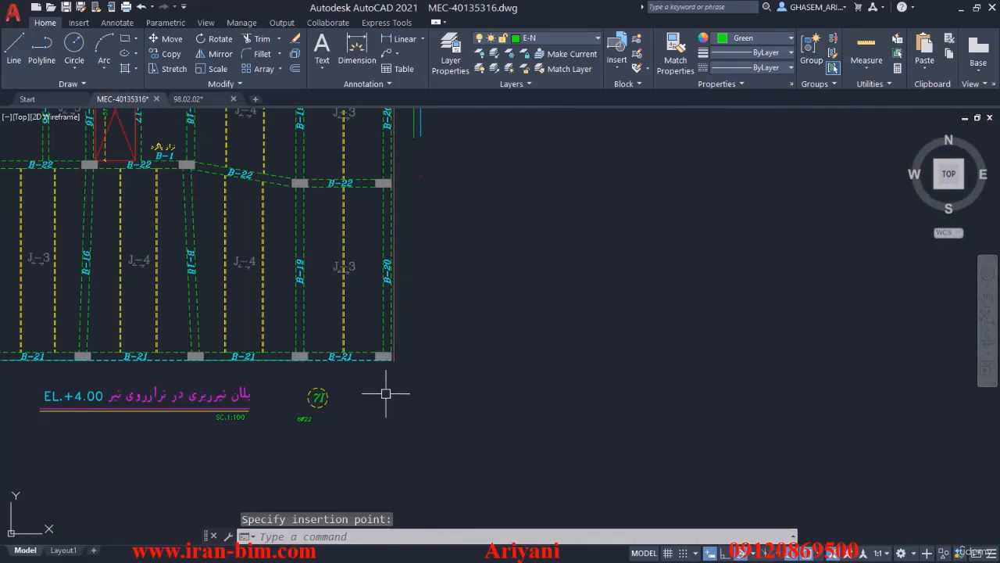
{"action": "left_click", "coordinate": [385, 393]}
{"action": "left_click", "coordinate": [231, 432]}
{"action": "middle_click_drag", "start_coordinate": [157, 420], "coordinate": [349, 393]}
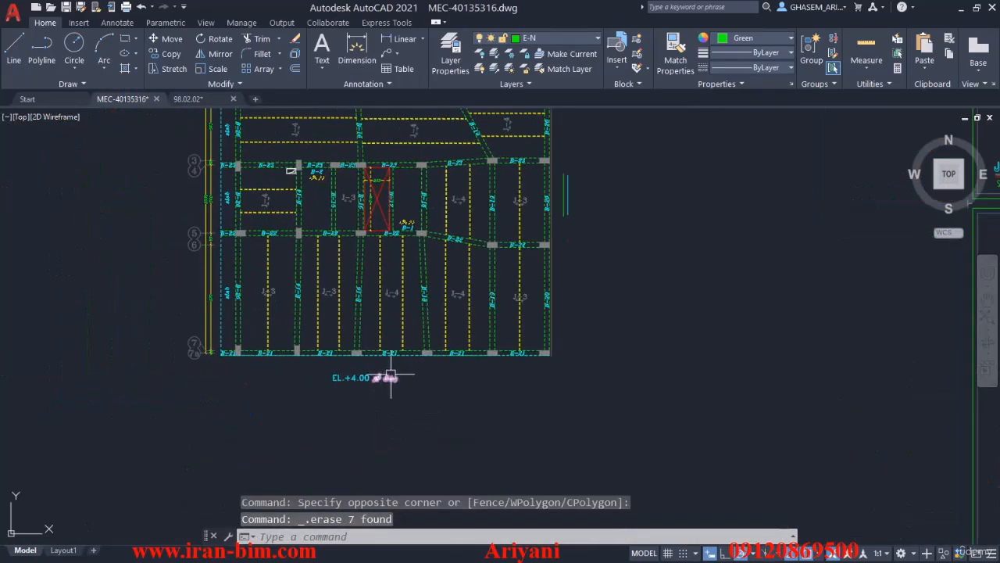
{"action": "left_click", "coordinate": [391, 376]}
{"action": "left_click", "coordinate": [290, 413]}
{"action": "key", "text": "Delete"}
{"action": "left_click", "coordinate": [354, 378]}
{"action": "key", "text": "Delete"}
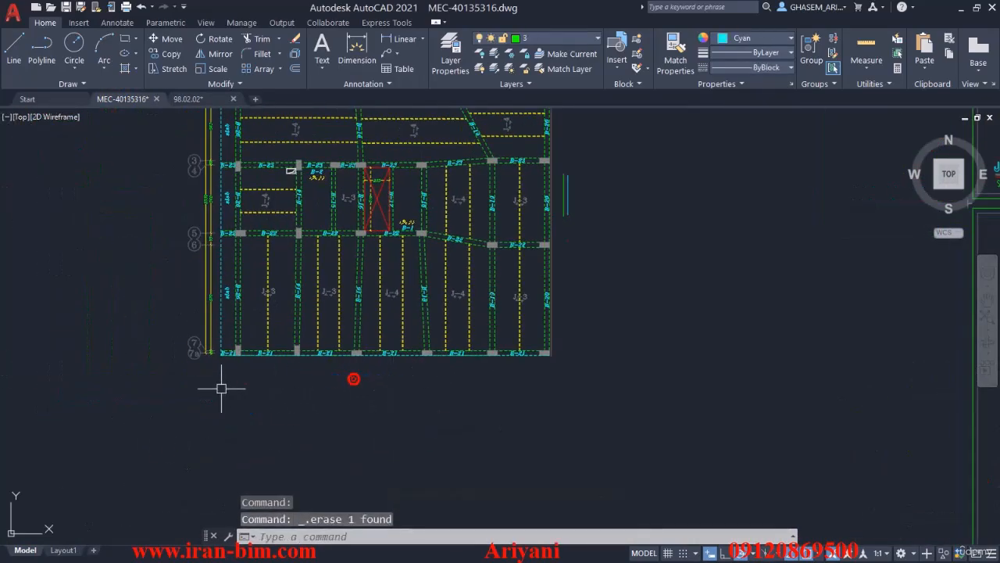
{"action": "left_click", "coordinate": [193, 361]}
{"action": "key", "text": "Delete"}
{"action": "scroll", "coordinate": [254, 384], "scroll_direction": "down", "scroll_amount": 2}
{"action": "middle_click_drag", "start_coordinate": [263, 386], "coordinate": [250, 421]}
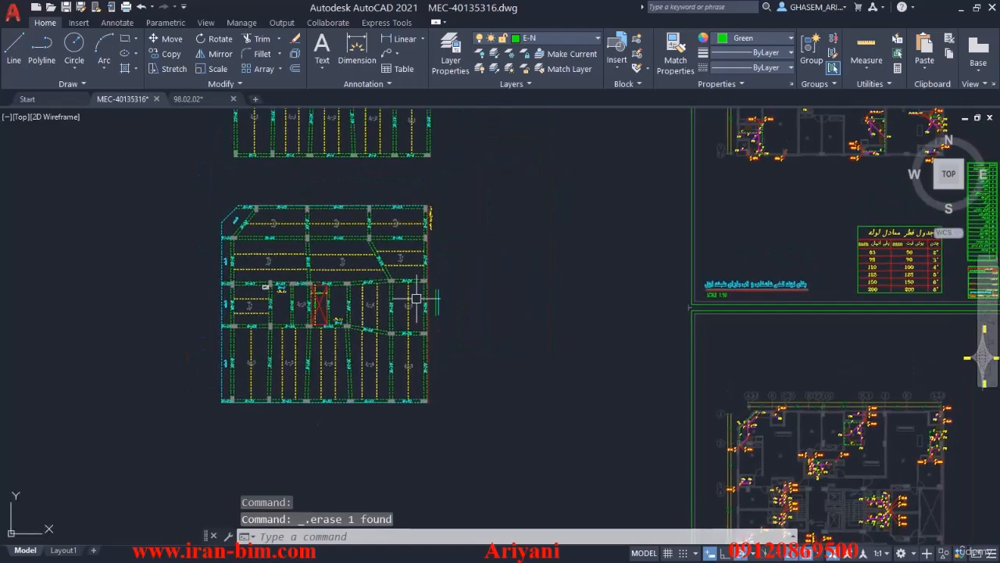
Step: Erase the loose vertical lines beyond the pasted plan's right edge and the red joint line along that edge
{"action": "scroll", "coordinate": [438, 288], "scroll_direction": "up", "scroll_amount": 8}
{"action": "left_click", "coordinate": [452, 278]}
{"action": "left_click", "coordinate": [381, 394]}
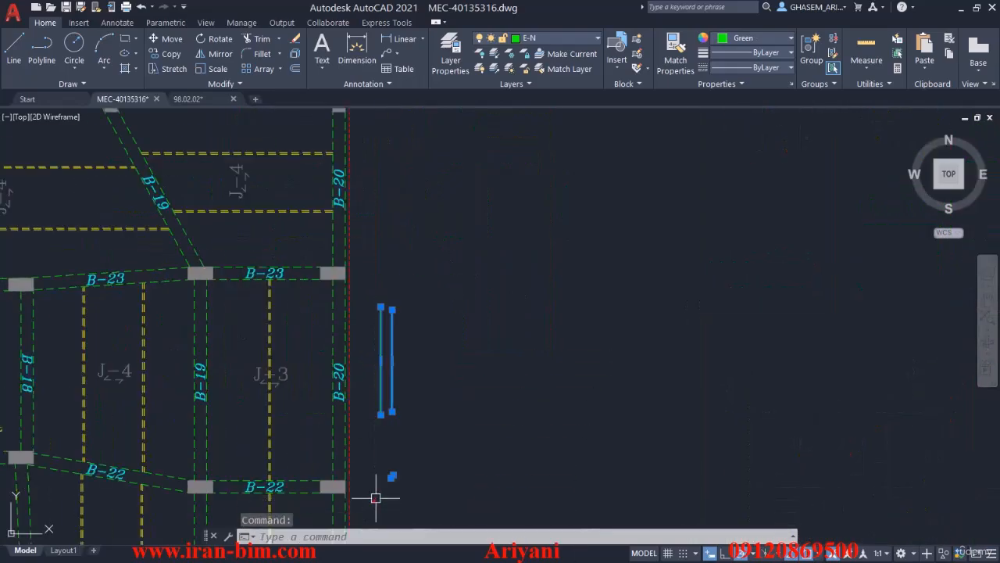
{"action": "key", "text": "Delete"}
{"action": "left_click", "coordinate": [352, 261]}
{"action": "key", "text": "Delete"}
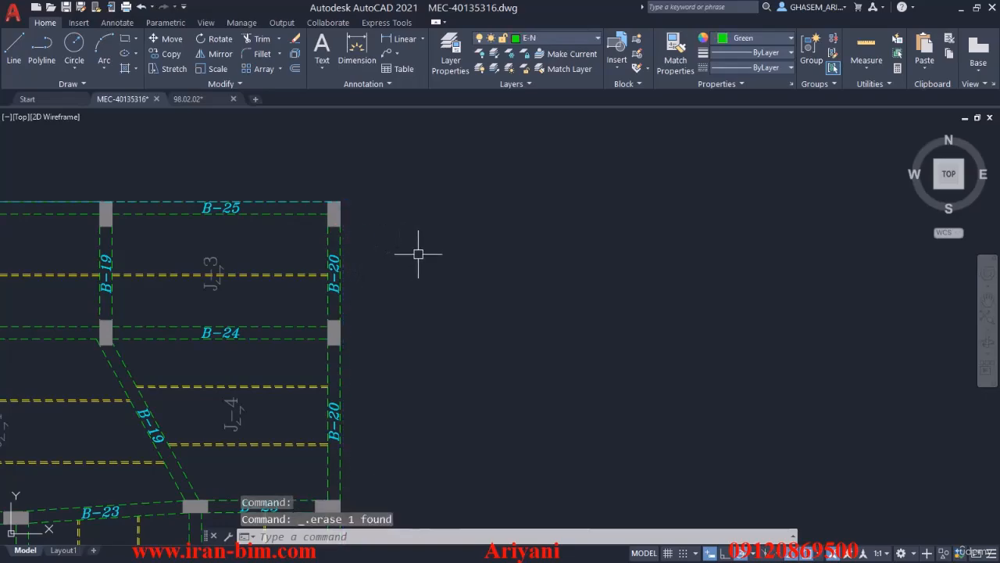
Step: Erase the tiny stray object left just below the lower beam plan
{"action": "scroll", "coordinate": [433, 233], "scroll_direction": "down", "scroll_amount": 10}
{"action": "scroll", "coordinate": [433, 233], "scroll_direction": "up", "scroll_amount": 4}
{"action": "left_click", "coordinate": [429, 239]}
{"action": "left_click", "coordinate": [206, 407]}
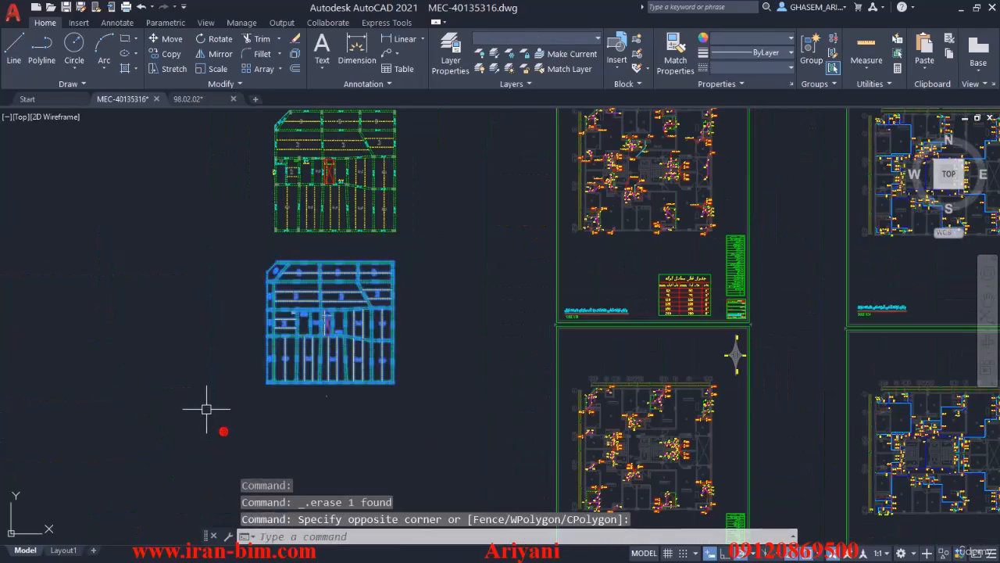
{"action": "key", "text": "Escape"}
{"action": "left_click", "coordinate": [334, 394]}
{"action": "left_click", "coordinate": [291, 421]}
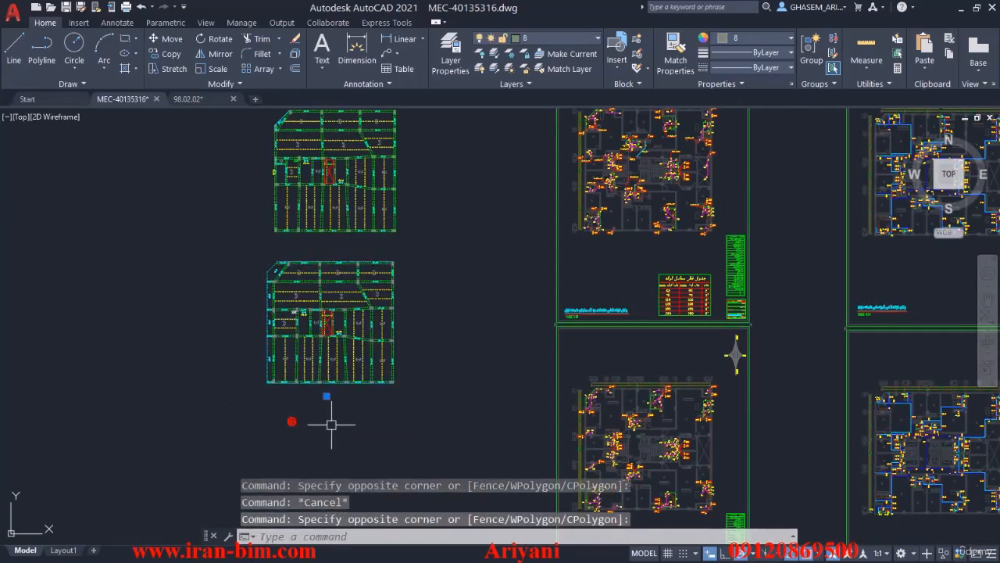
{"action": "key", "text": "Delete"}
Step: Make the whole lower beam plan a block named BEAMS PLAN LEVEL 1, with its base point at the lower-left column's outer corner
{"action": "left_click", "coordinate": [423, 396]}
{"action": "left_click", "coordinate": [230, 252]}
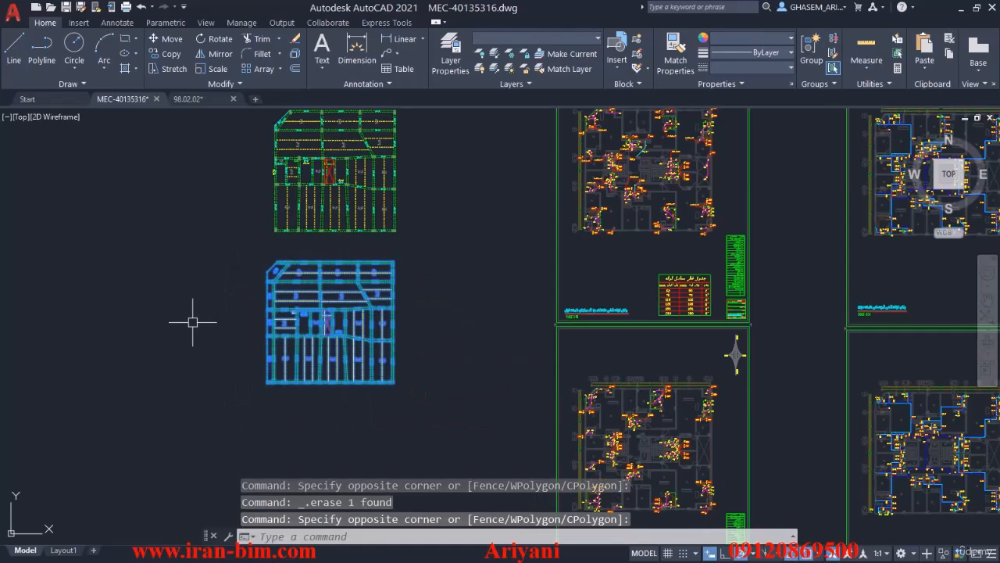
{"action": "type", "text": "b"}
{"action": "key", "text": "Return"}
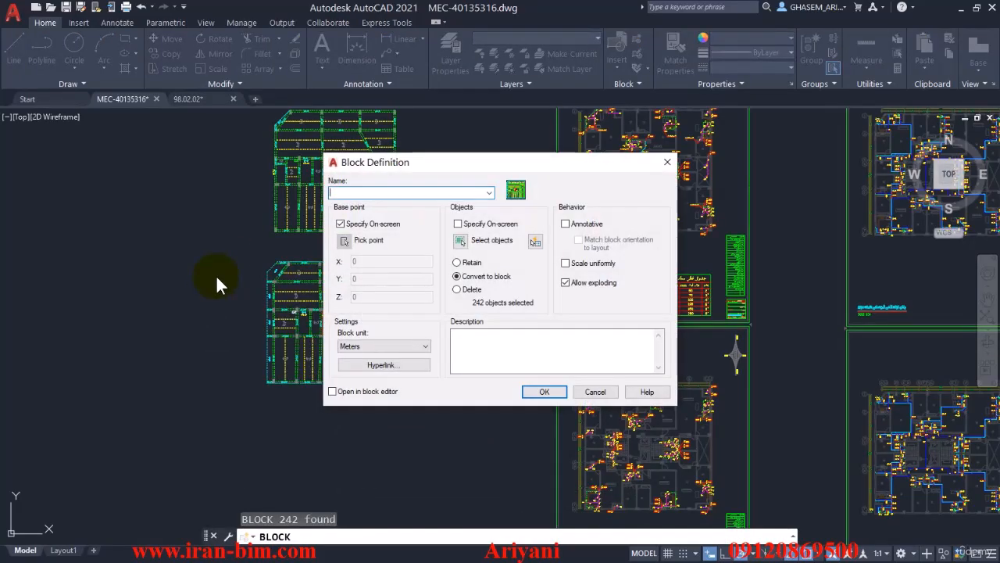
{"action": "type", "text": "BEAMS PLAN LEVEL 1"}
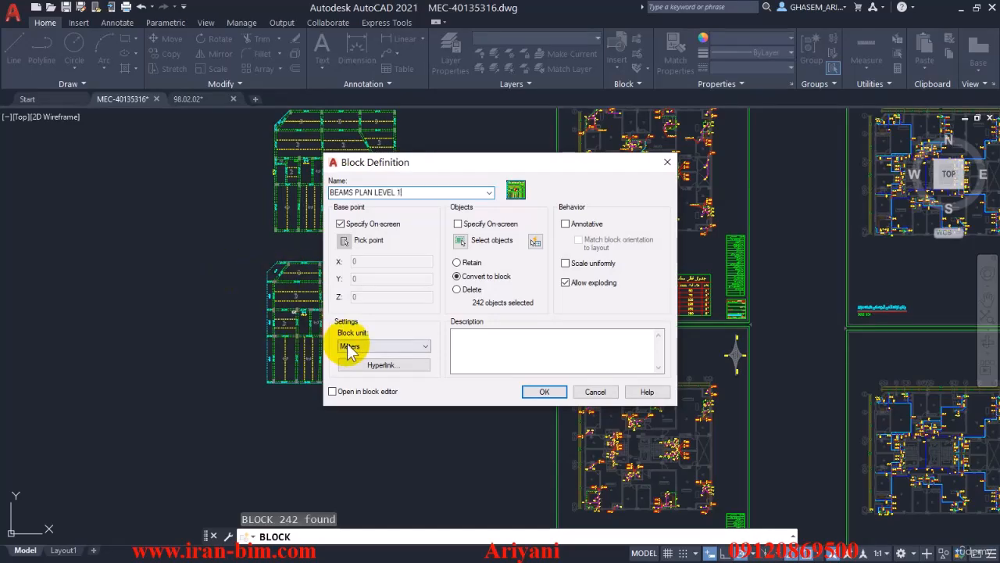
{"action": "left_click", "coordinate": [535, 397]}
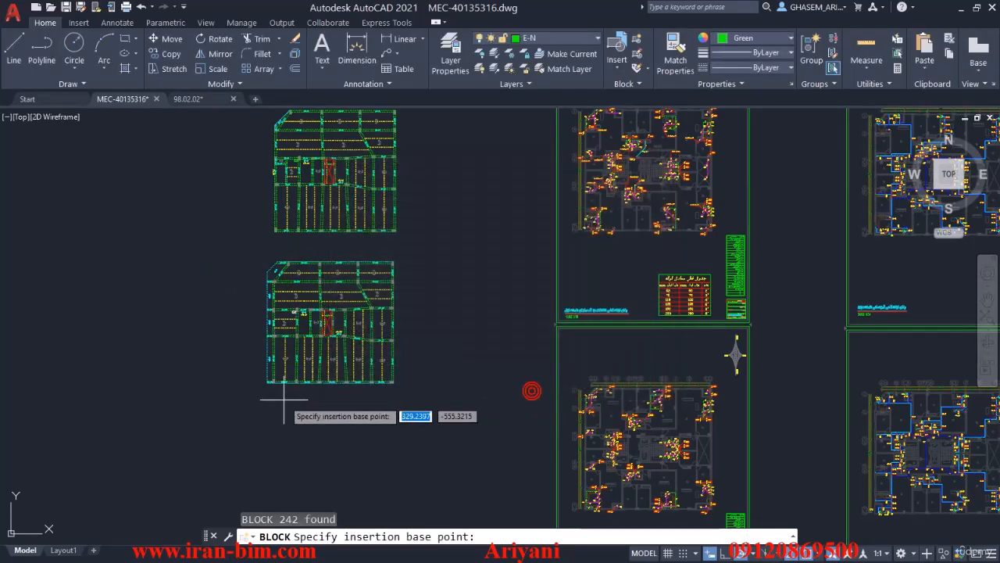
{"action": "scroll", "coordinate": [401, 212], "scroll_direction": "up", "scroll_amount": 8}
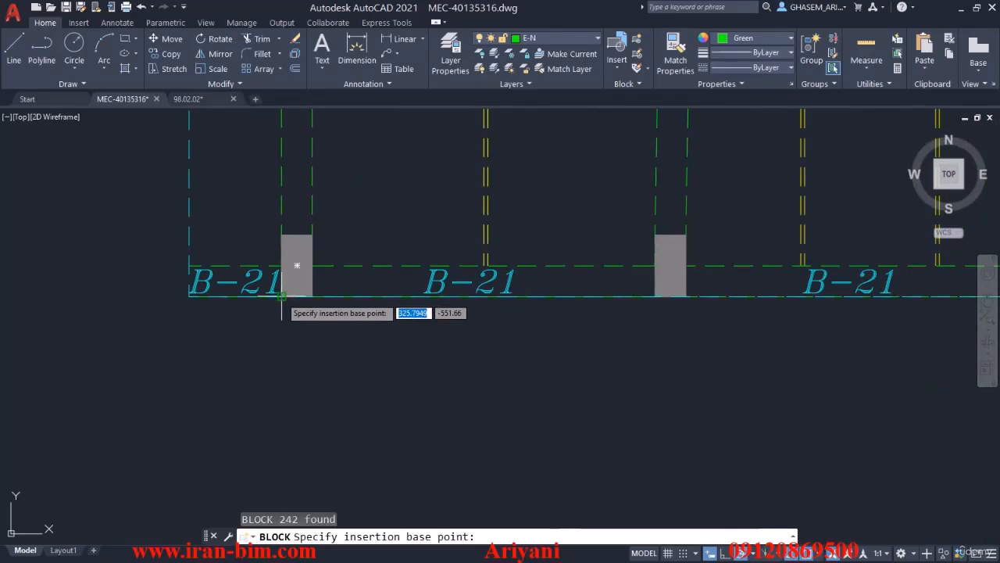
{"action": "left_click", "coordinate": [282, 295]}
Step: Move the new beam plan block onto the first-floor drainage plan, matching the lower-right column's outer corner
{"action": "scroll", "coordinate": [258, 336], "scroll_direction": "down", "scroll_amount": 8}
{"action": "key", "text": "Return"}
{"action": "left_click", "coordinate": [335, 340]}
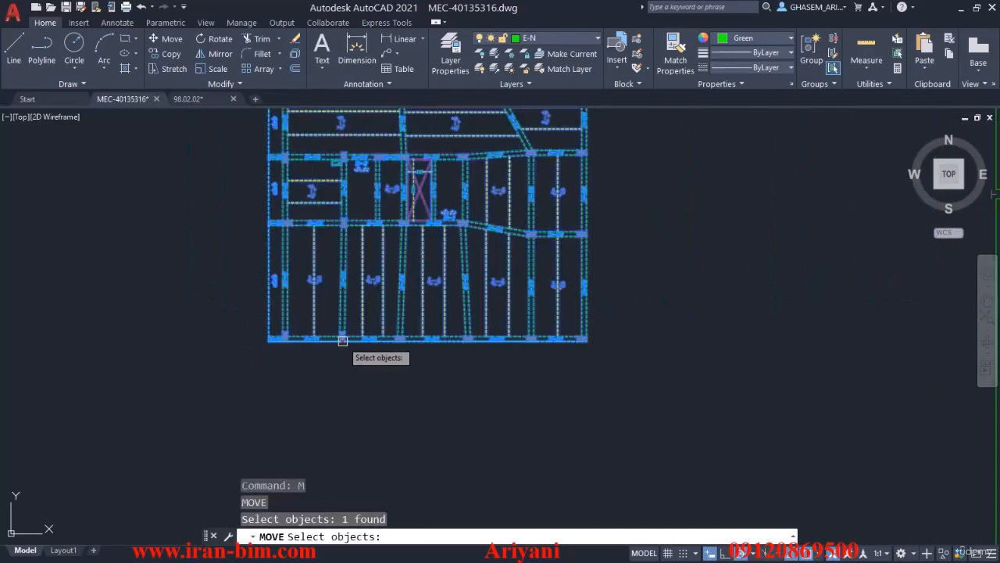
{"action": "scroll", "coordinate": [615, 351], "scroll_direction": "up", "scroll_amount": 6}
{"action": "left_click", "coordinate": [694, 319]}
{"action": "scroll", "coordinate": [514, 330], "scroll_direction": "down", "scroll_amount": 8}
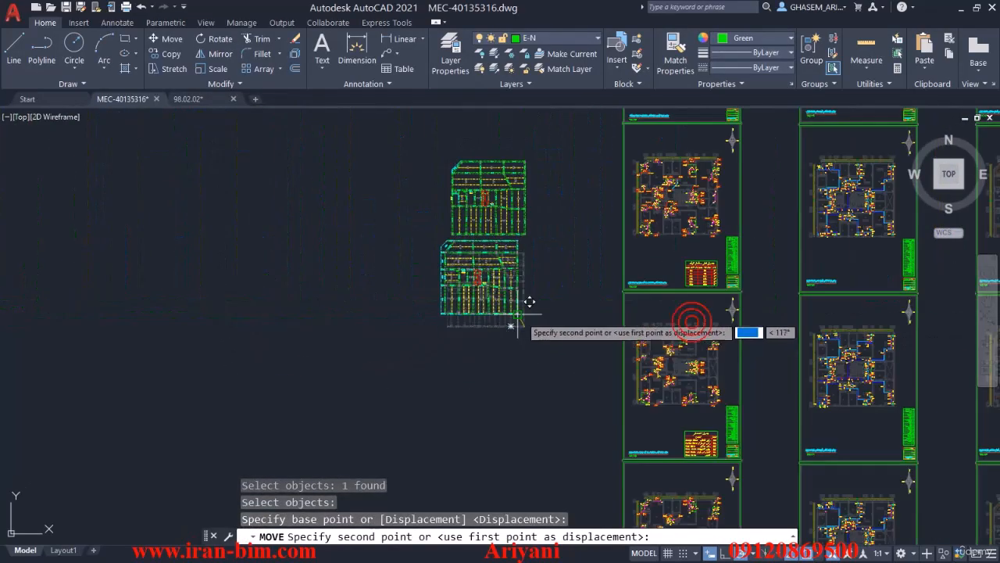
{"action": "scroll", "coordinate": [547, 297], "scroll_direction": "up", "scroll_amount": 6}
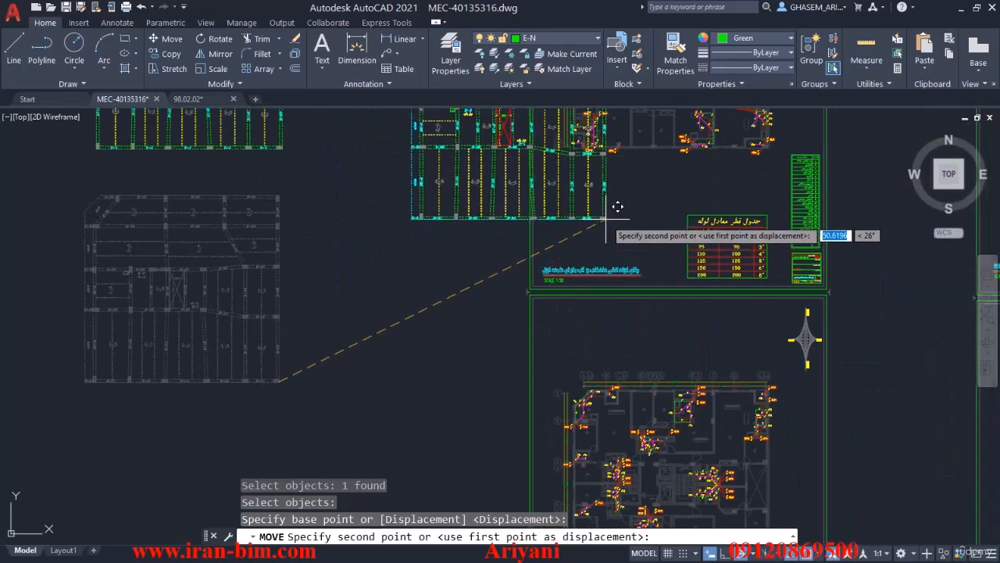
{"action": "scroll", "coordinate": [774, 234], "scroll_direction": "up", "scroll_amount": 4}
{"action": "scroll", "coordinate": [774, 233], "scroll_direction": "up", "scroll_amount": 6}
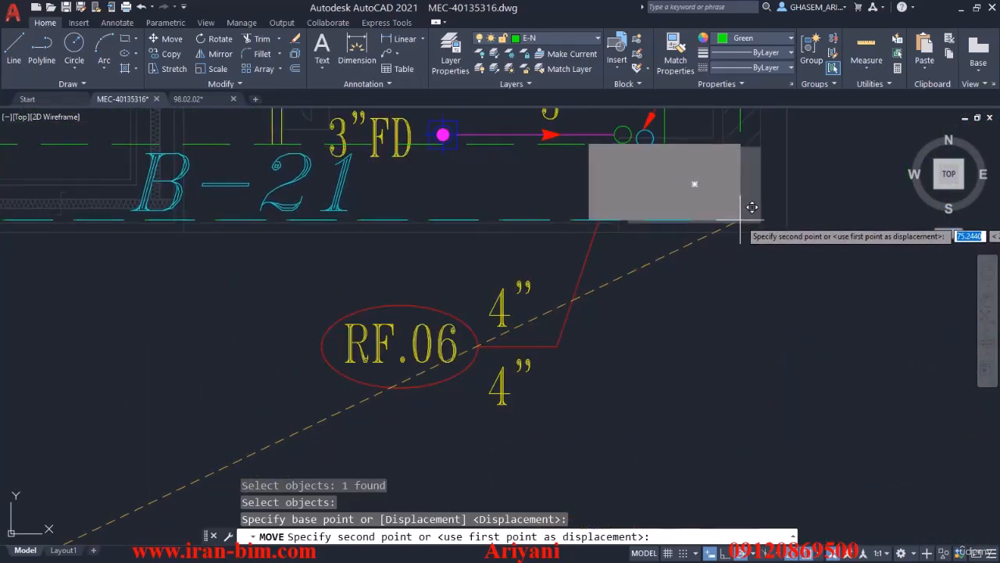
{"action": "left_click", "coordinate": [762, 219]}
Step: Examine where the drainage pipes and floor drains cross the overlaid beams, especially around RS.11 and RF.07 in the lower-left kitchen
{"action": "scroll", "coordinate": [683, 320], "scroll_direction": "down", "scroll_amount": 5}
{"action": "scroll", "coordinate": [683, 320], "scroll_direction": "down", "scroll_amount": 5}
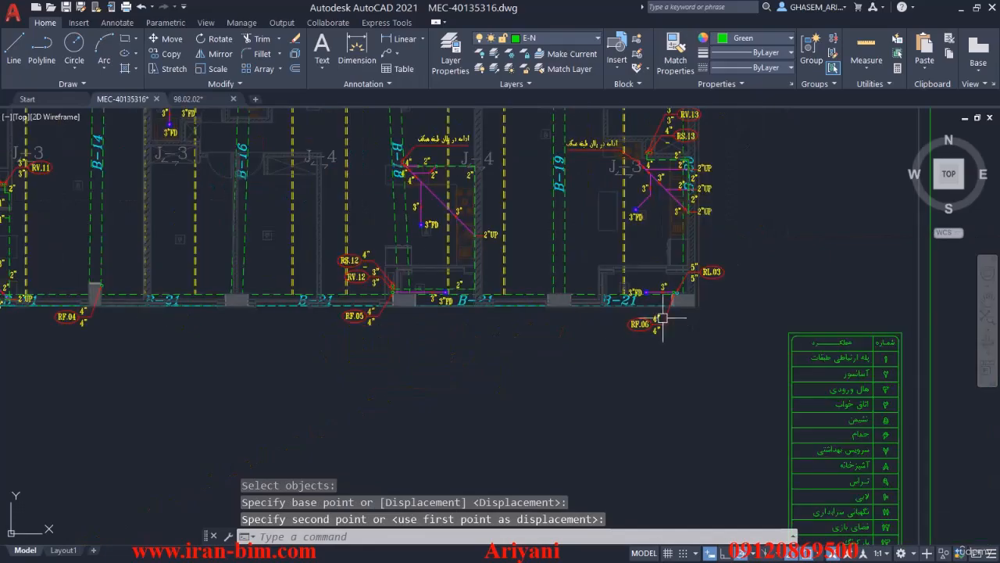
{"action": "scroll", "coordinate": [585, 456], "scroll_direction": "up", "scroll_amount": 2}
{"action": "scroll", "coordinate": [585, 457], "scroll_direction": "down", "scroll_amount": 2}
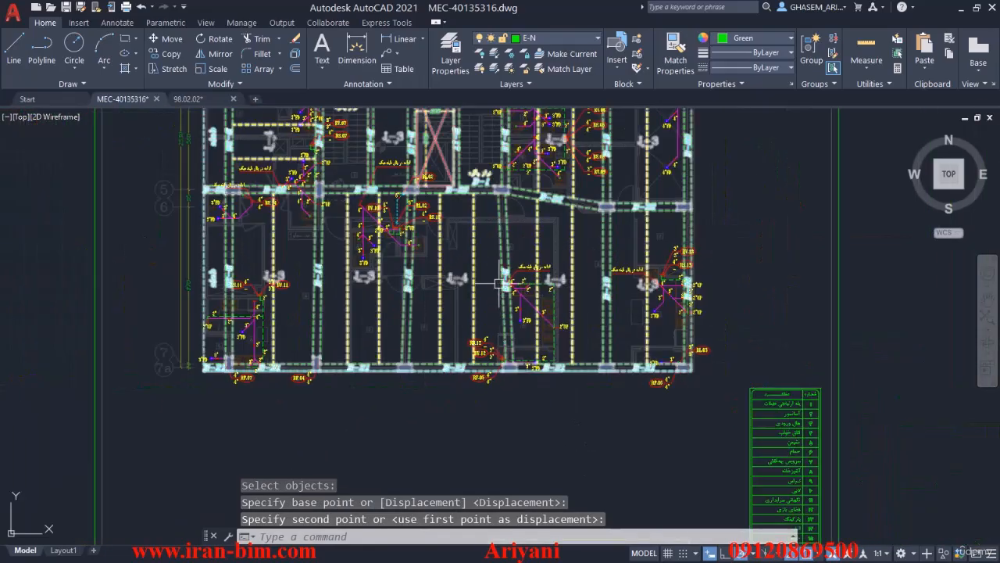
{"action": "middle_click_drag", "start_coordinate": [408, 391], "coordinate": [513, 389]}
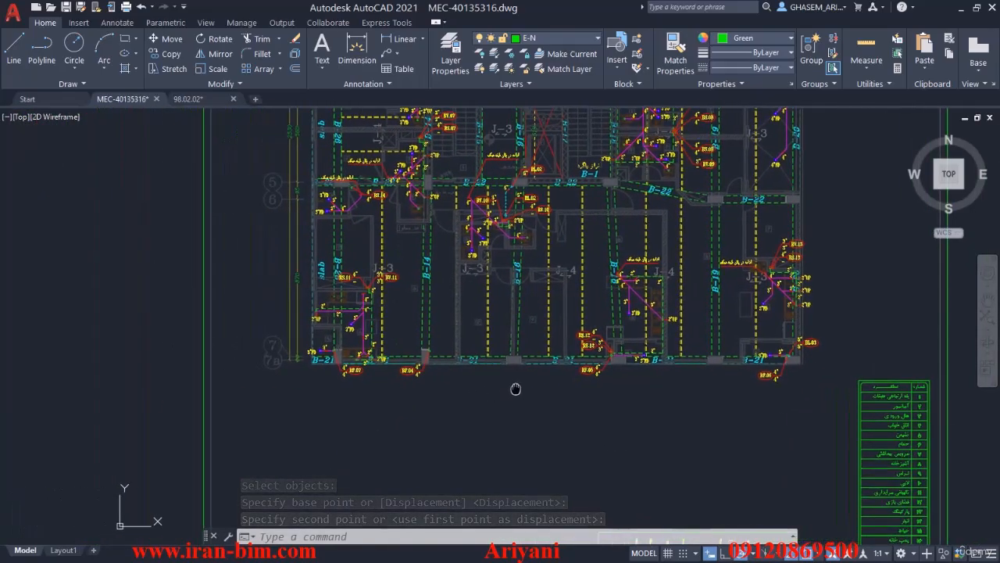
{"action": "scroll", "coordinate": [266, 351], "scroll_direction": "up", "scroll_amount": 4}
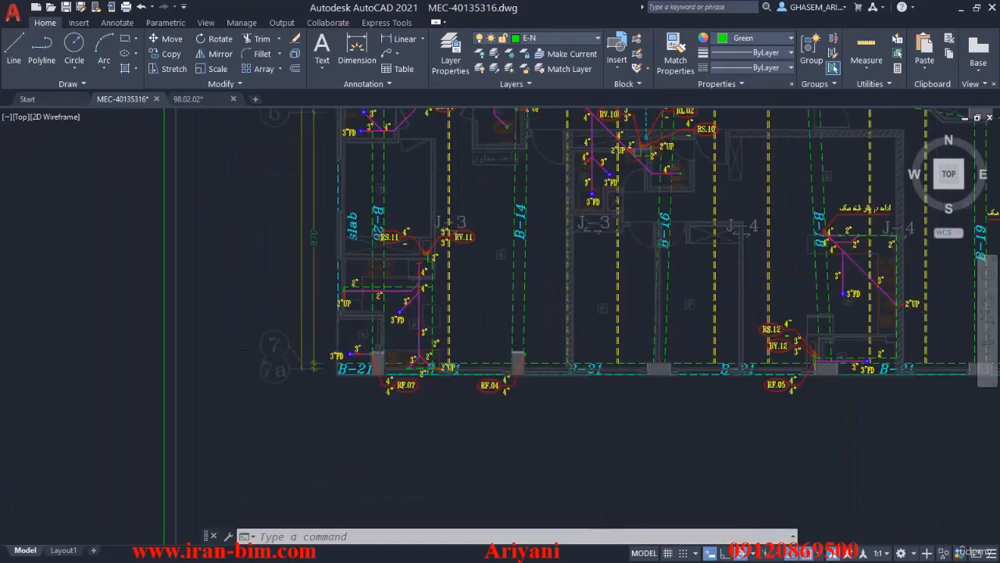
{"action": "scroll", "coordinate": [412, 396], "scroll_direction": "up", "scroll_amount": 2}
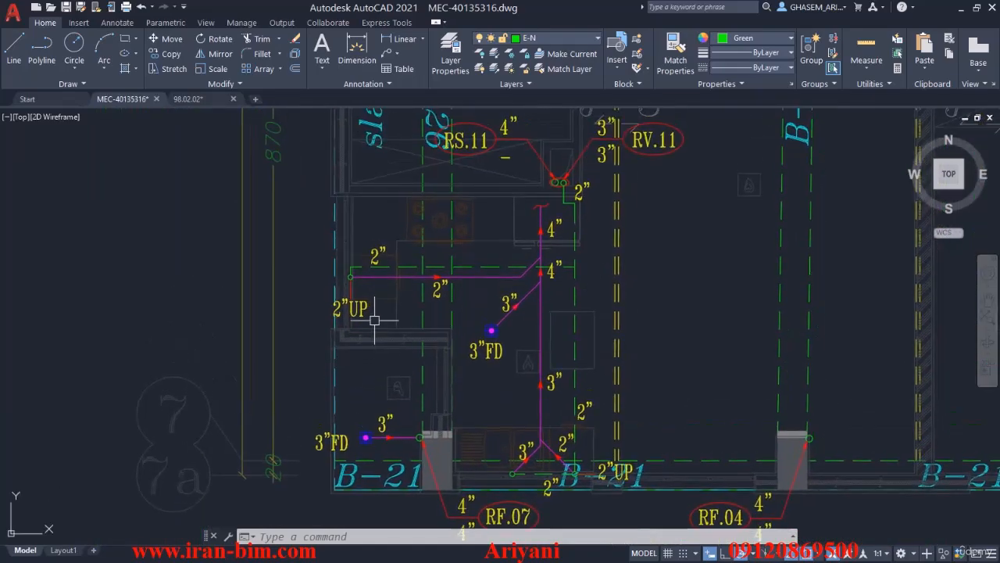
{"action": "scroll", "coordinate": [324, 319], "scroll_direction": "up", "scroll_amount": 1}
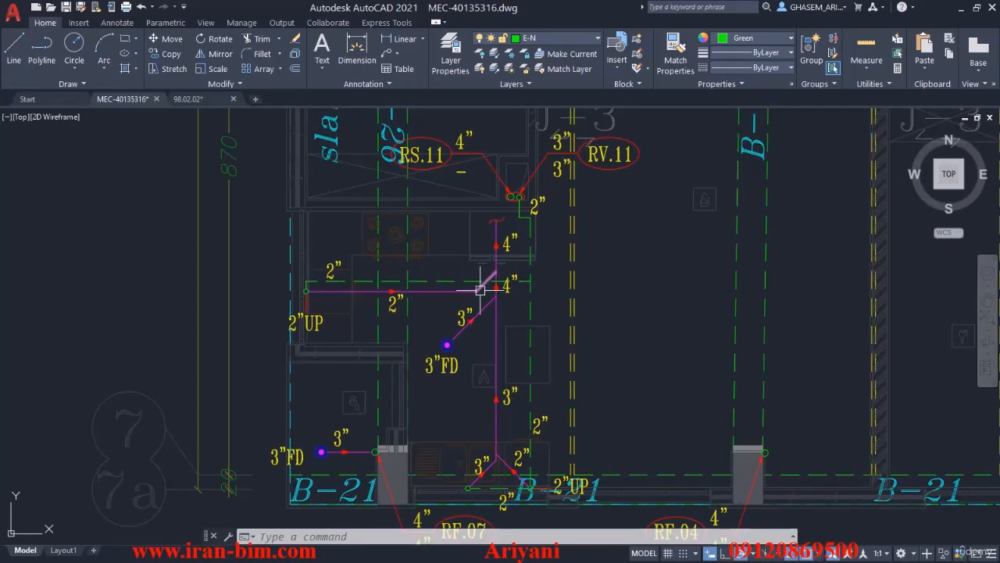
{"action": "mouse_move", "coordinate": [480, 455]}
{"action": "middle_mouse_down"}
{"action": "mouse_move", "coordinate": [450, 403]}
{"action": "mouse_move", "coordinate": [461, 420]}
{"action": "middle_mouse_up"}
{"action": "mouse_move", "coordinate": [488, 357]}
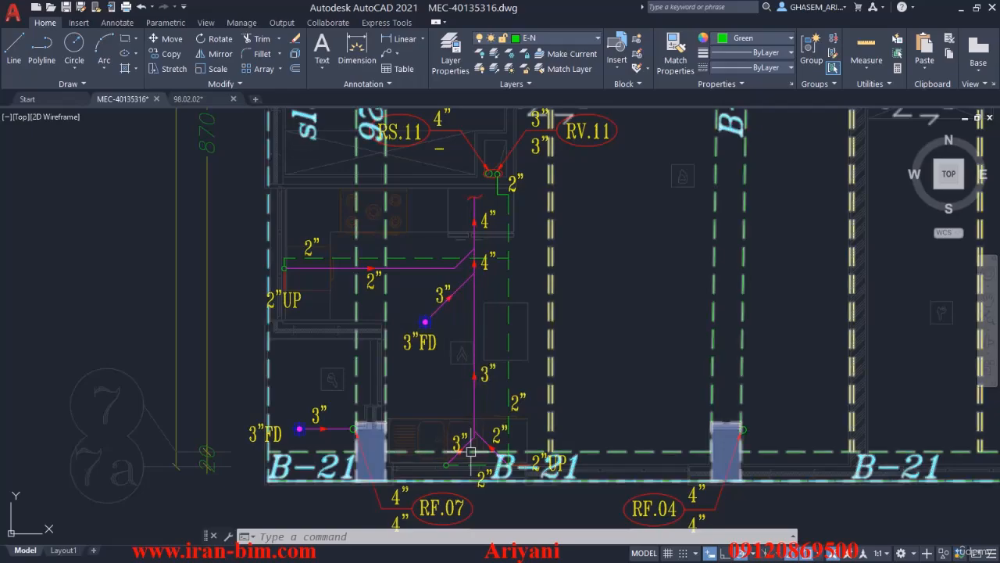
{"action": "scroll", "coordinate": [484, 456], "scroll_direction": "up", "scroll_amount": 3}
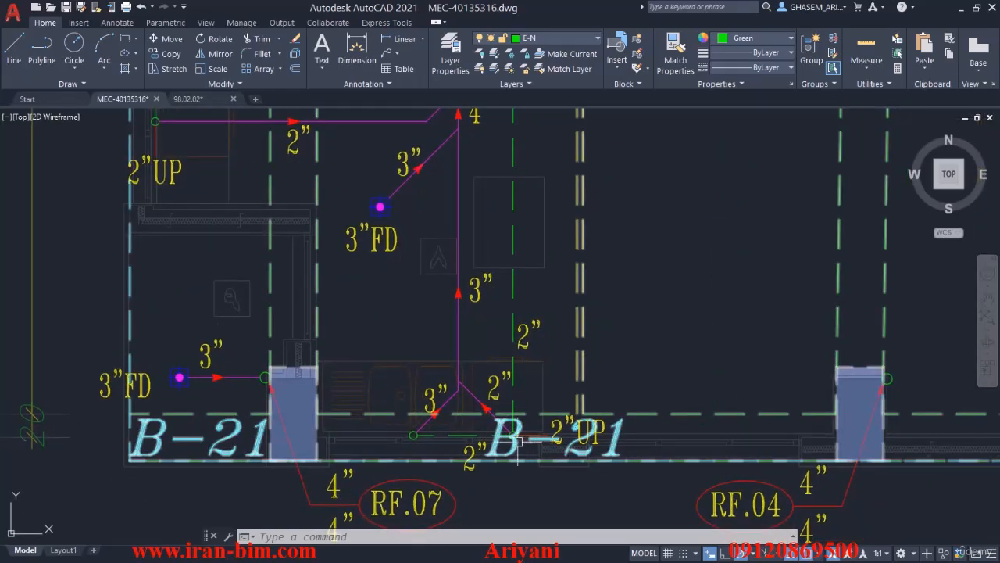
{"action": "middle_click_drag", "start_coordinate": [429, 353], "coordinate": [461, 486]}
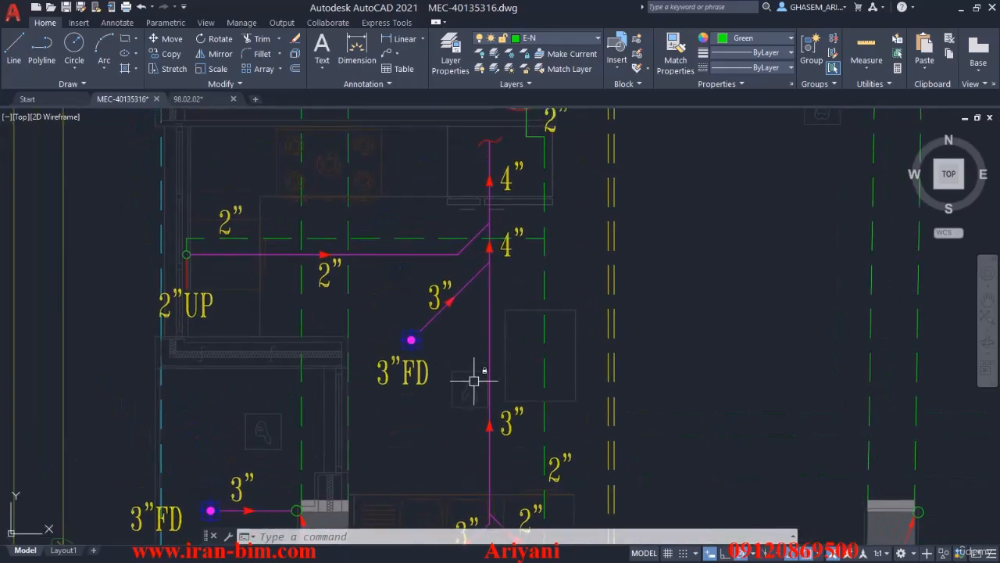
{"action": "mouse_move", "coordinate": [415, 338]}
{"action": "middle_mouse_down"}
{"action": "mouse_move", "coordinate": [464, 227]}
{"action": "mouse_move", "coordinate": [492, 396]}
{"action": "middle_mouse_up"}
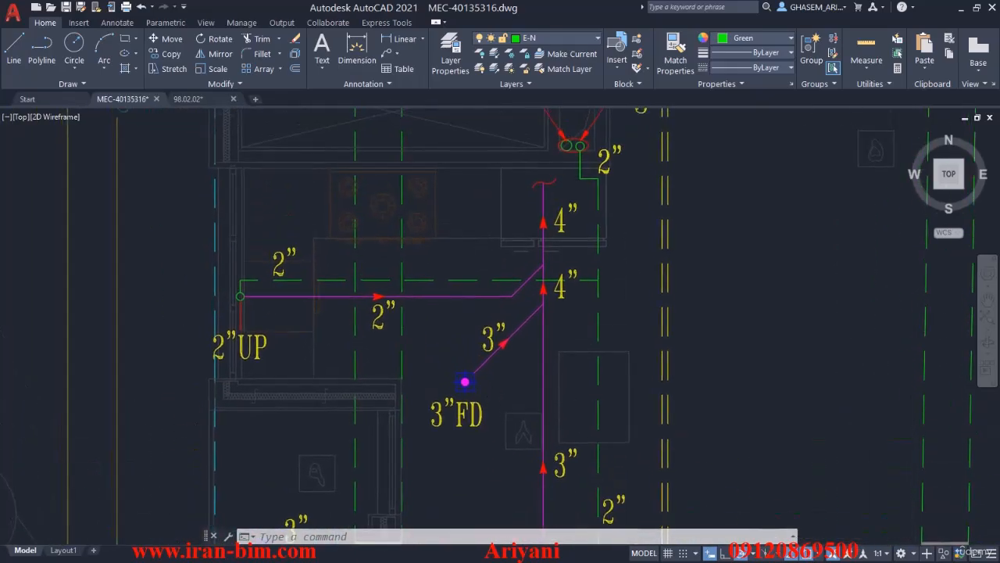
{"action": "middle_click_drag", "start_coordinate": [267, 233], "coordinate": [266, 247]}
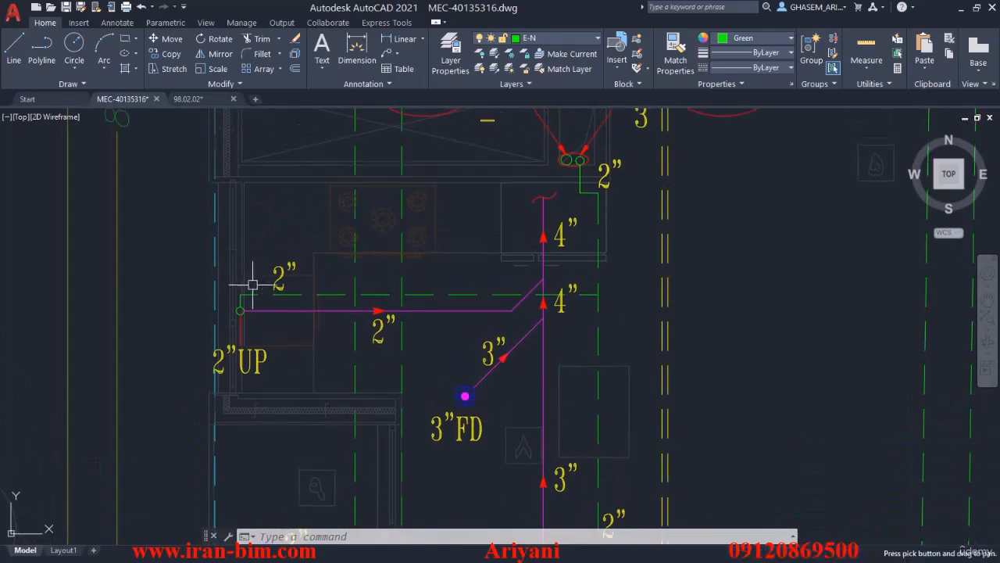
Step: Examine where the 2" and 3" kitchen drain lines below RS.11 cross beam B-26
{"action": "scroll", "coordinate": [303, 244], "scroll_direction": "down", "scroll_amount": 2}
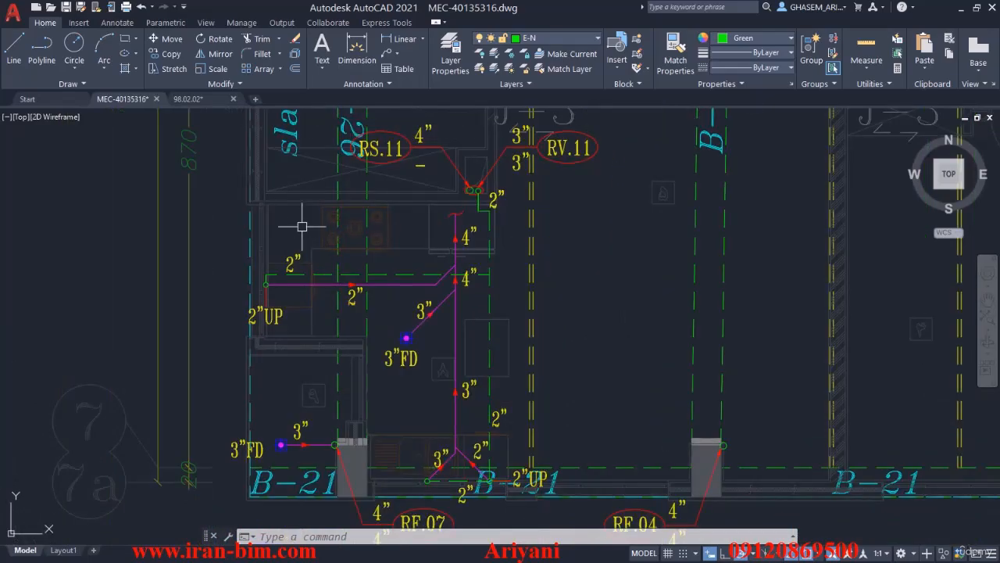
{"action": "scroll", "coordinate": [291, 288], "scroll_direction": "up", "scroll_amount": 2}
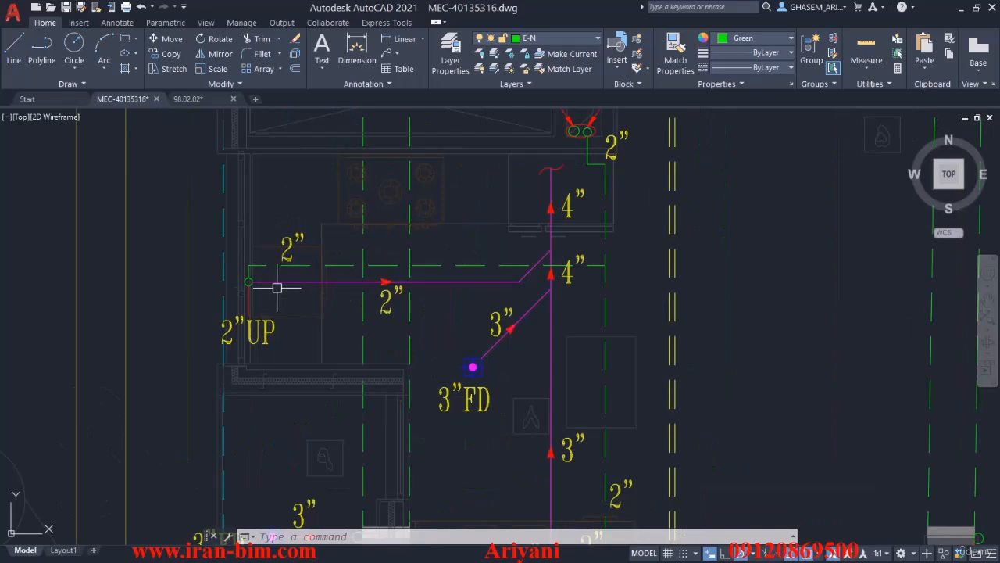
{"action": "middle_click_drag", "start_coordinate": [297, 296], "coordinate": [268, 293]}
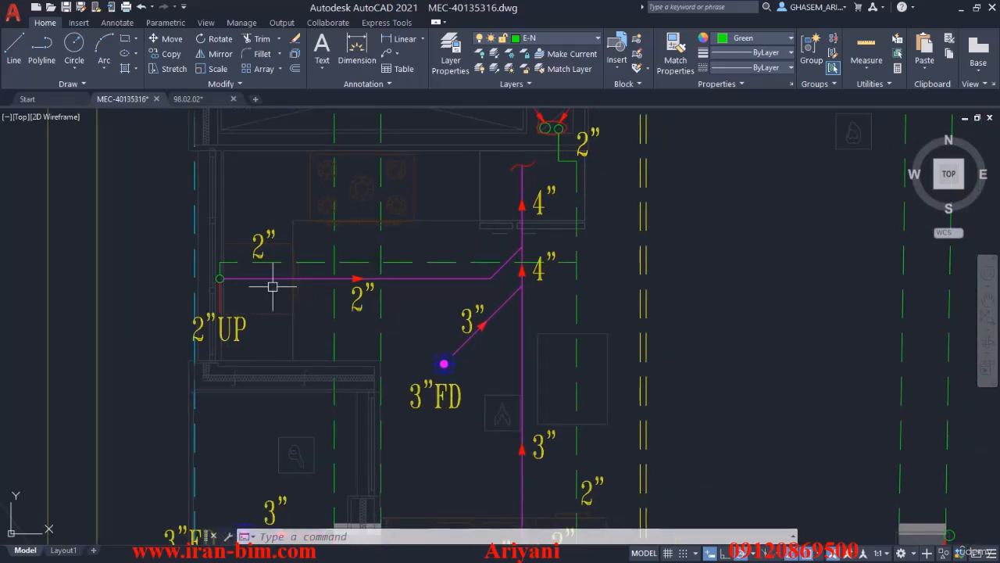
{"action": "mouse_move", "coordinate": [517, 259]}
{"action": "middle_mouse_down"}
{"action": "mouse_move", "coordinate": [494, 406]}
{"action": "mouse_move", "coordinate": [495, 328]}
{"action": "middle_mouse_up"}
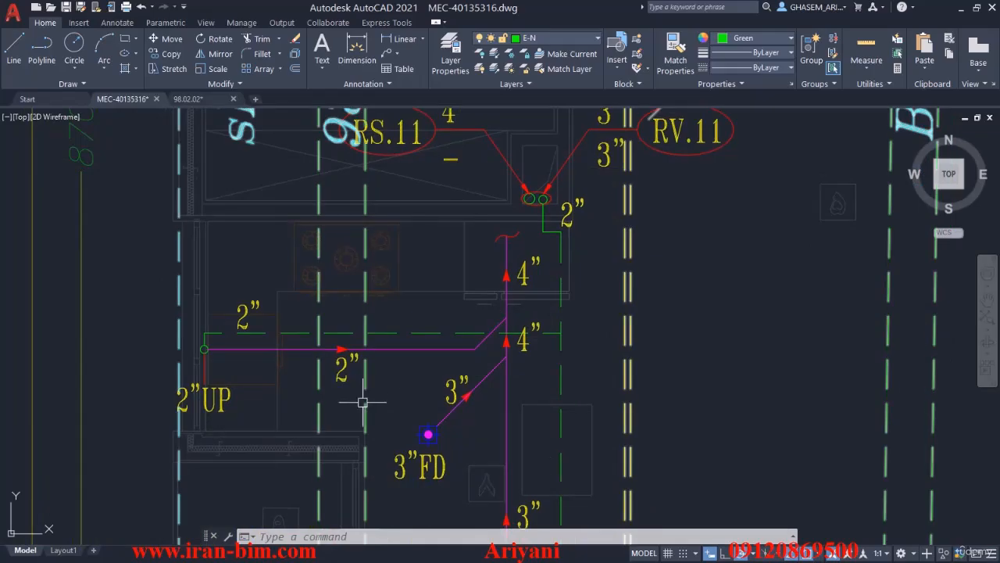
{"action": "scroll", "coordinate": [358, 336], "scroll_direction": "down", "scroll_amount": 4}
{"action": "scroll", "coordinate": [353, 341], "scroll_direction": "up", "scroll_amount": 2}
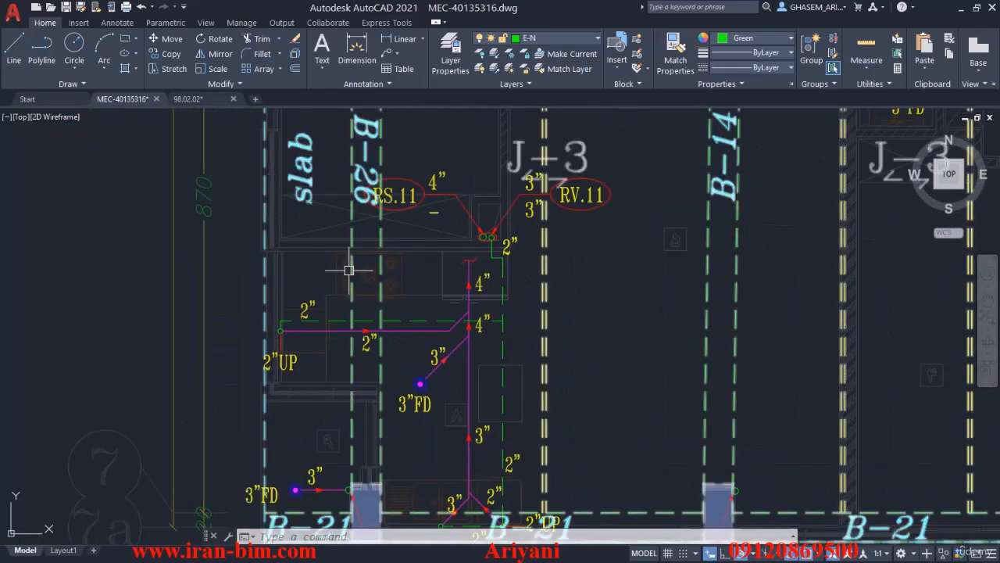
Step: Examine how the floor drains and 2"UP pipes around RS.14 and RS.07 sit against beams B-22 and B-14
{"action": "middle_click_drag", "start_coordinate": [379, 228], "coordinate": [368, 433]}
{"action": "scroll", "coordinate": [368, 433], "scroll_direction": "down", "scroll_amount": 4}
{"action": "middle_click_drag", "start_coordinate": [391, 346], "coordinate": [395, 369]}
{"action": "scroll", "coordinate": [378, 328], "scroll_direction": "up", "scroll_amount": 4}
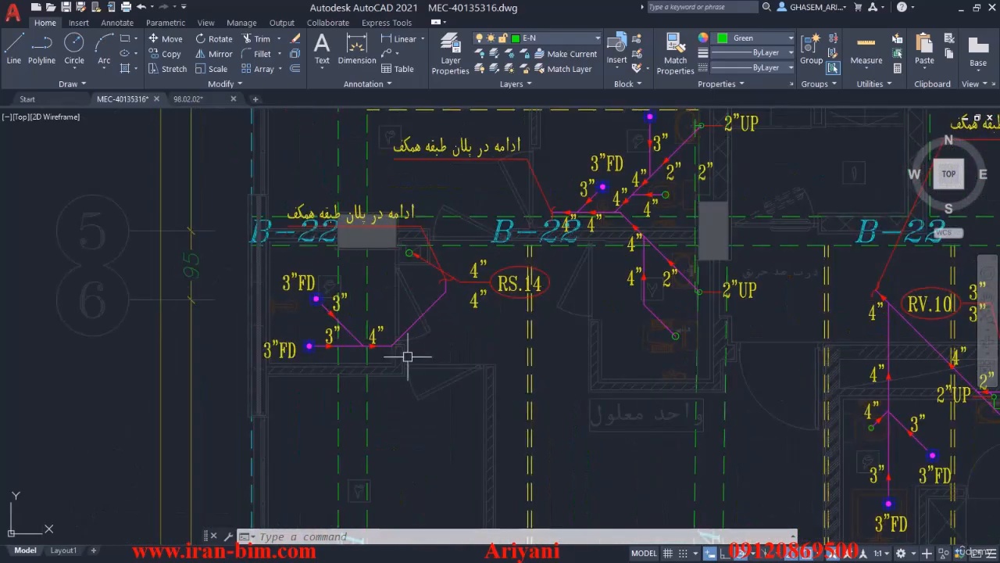
{"action": "middle_click_drag", "start_coordinate": [536, 332], "coordinate": [391, 388]}
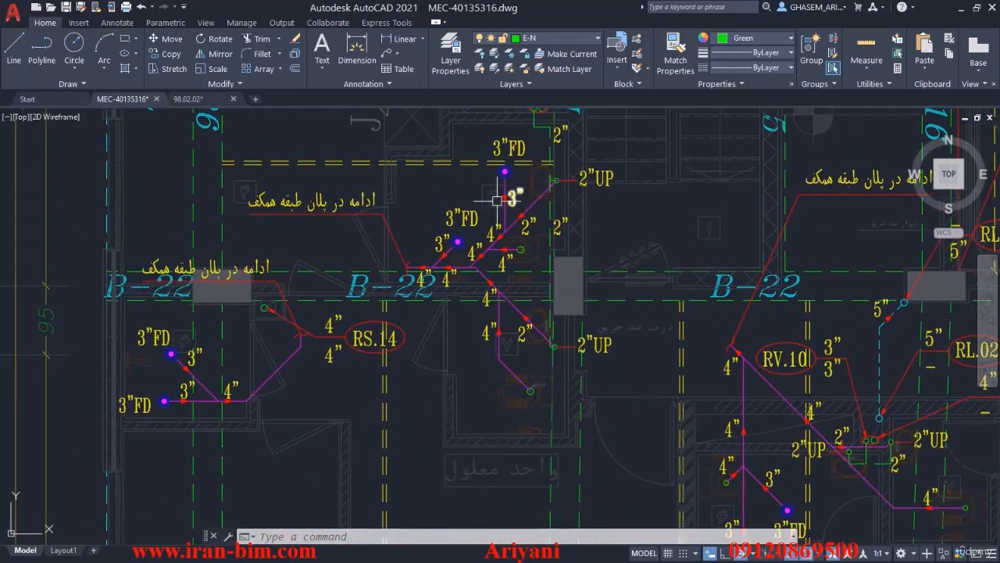
{"action": "scroll", "coordinate": [564, 213], "scroll_direction": "up", "scroll_amount": 4}
{"action": "middle_click_drag", "start_coordinate": [563, 212], "coordinate": [544, 338]}
{"action": "scroll", "coordinate": [514, 317], "scroll_direction": "down", "scroll_amount": 4}
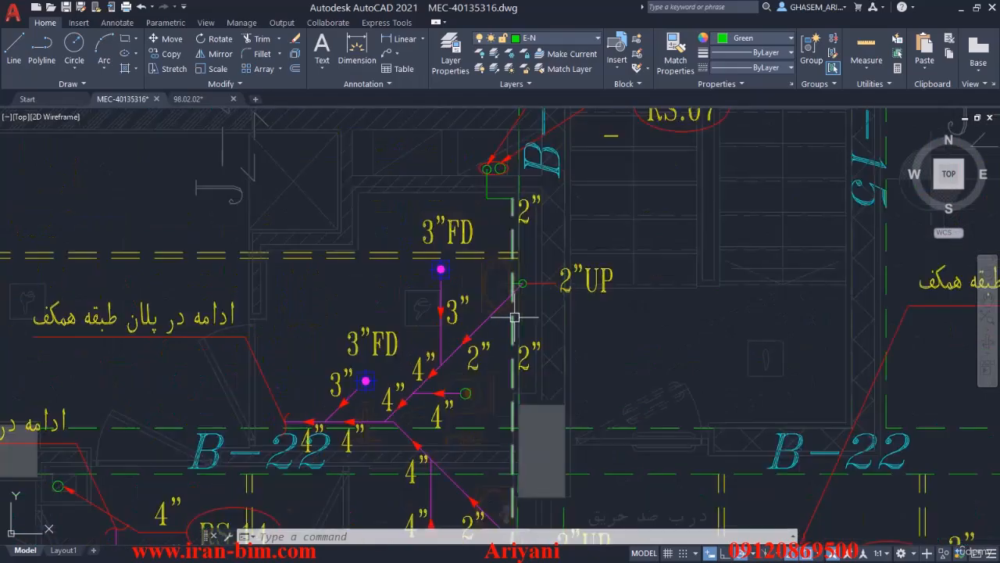
{"action": "scroll", "coordinate": [524, 280], "scroll_direction": "up", "scroll_amount": 4}
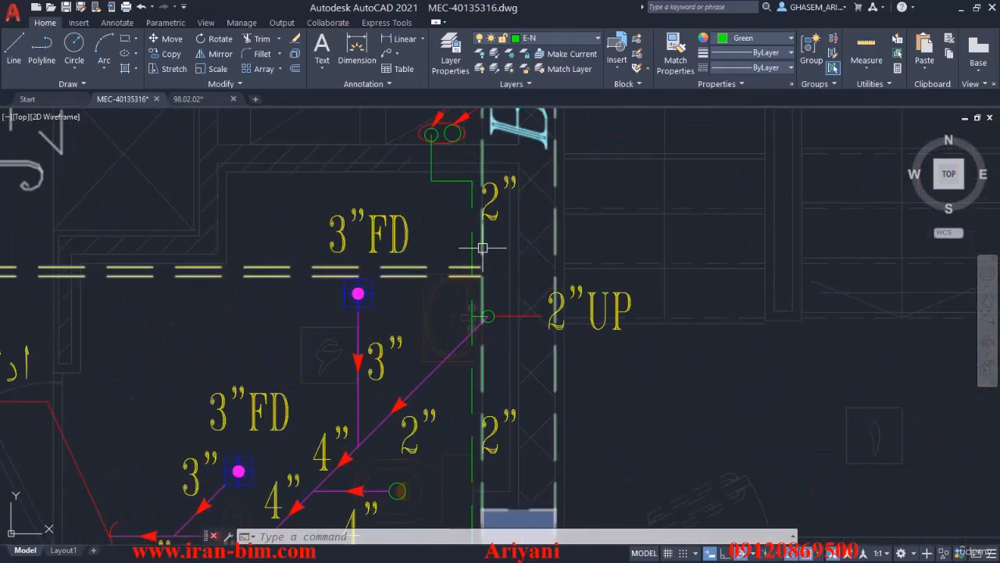
{"action": "scroll", "coordinate": [489, 316], "scroll_direction": "up", "scroll_amount": 2}
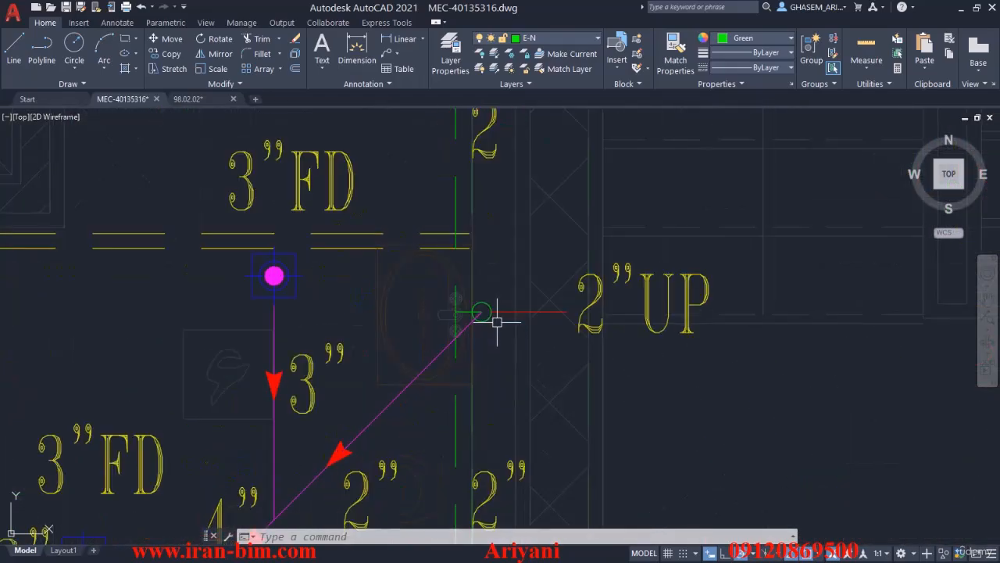
{"action": "scroll", "coordinate": [474, 272], "scroll_direction": "down", "scroll_amount": 2}
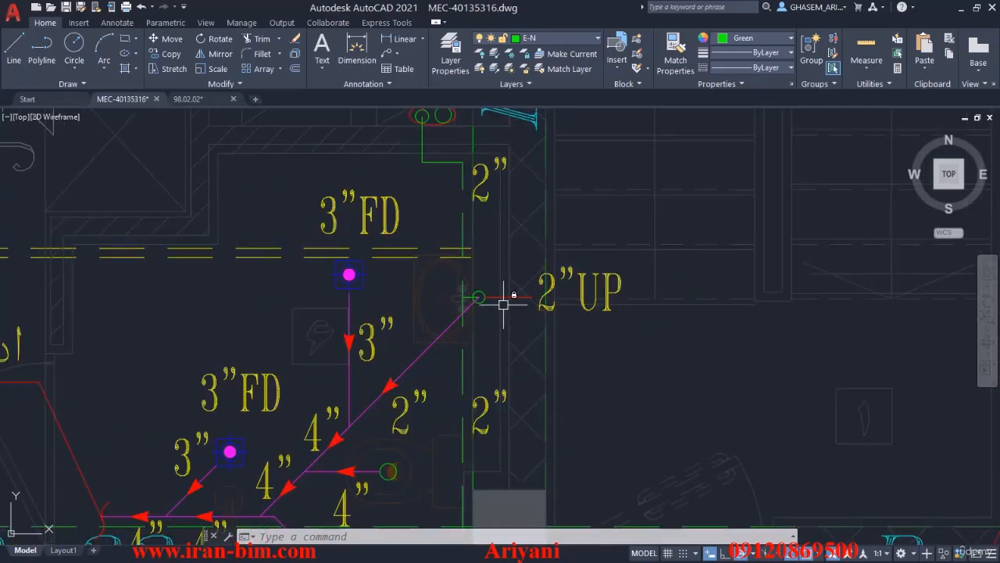
{"action": "mouse_move", "coordinate": [504, 303]}
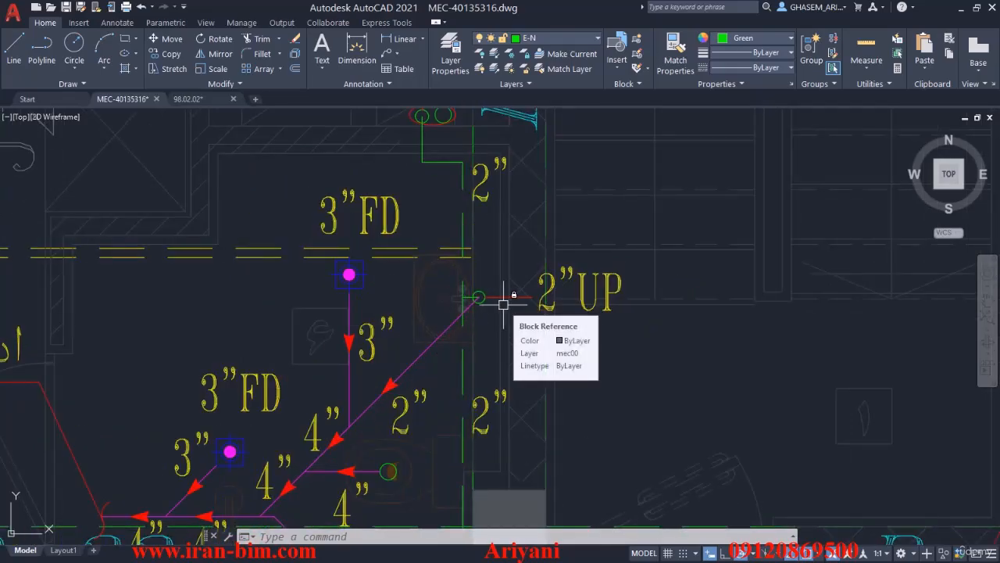
{"action": "scroll", "coordinate": [391, 250], "scroll_direction": "down", "scroll_amount": 5}
{"action": "scroll", "coordinate": [416, 277], "scroll_direction": "up", "scroll_amount": 1}
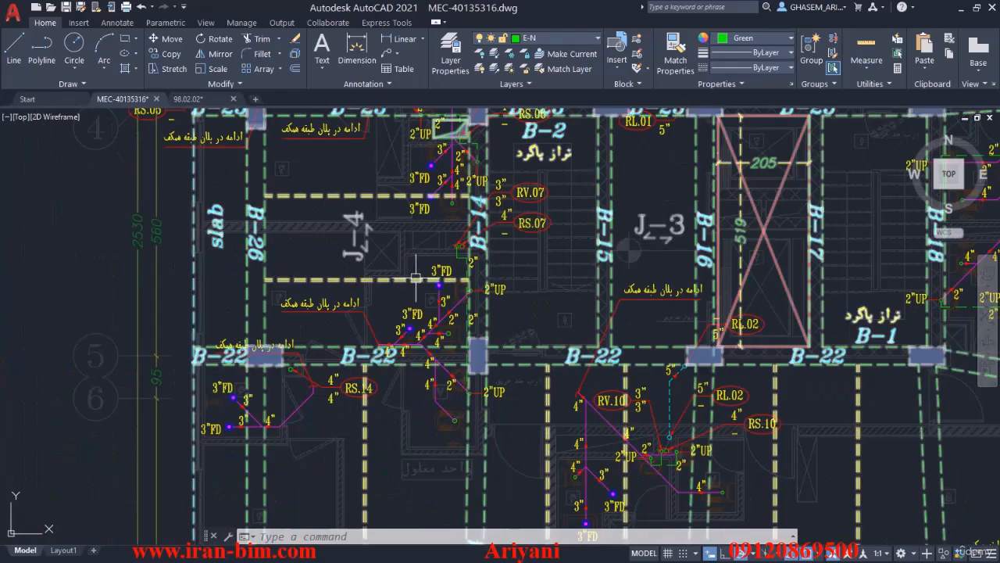
Step: Start a single-sheet plot of the model with DWG To PDF.pc3 as the plotter
{"action": "scroll", "coordinate": [469, 313], "scroll_direction": "down", "scroll_amount": 6}
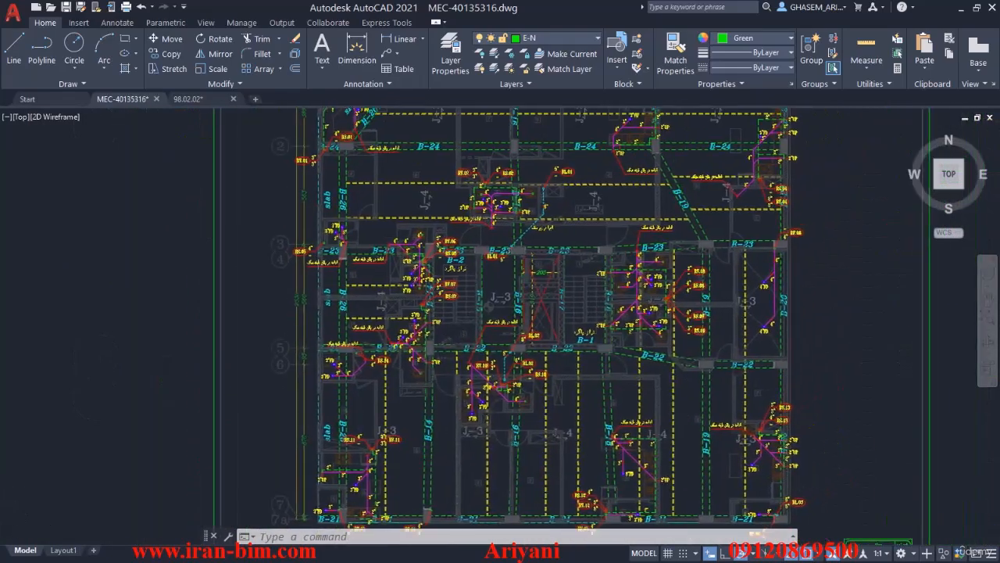
{"action": "scroll", "coordinate": [687, 313], "scroll_direction": "down", "scroll_amount": 8}
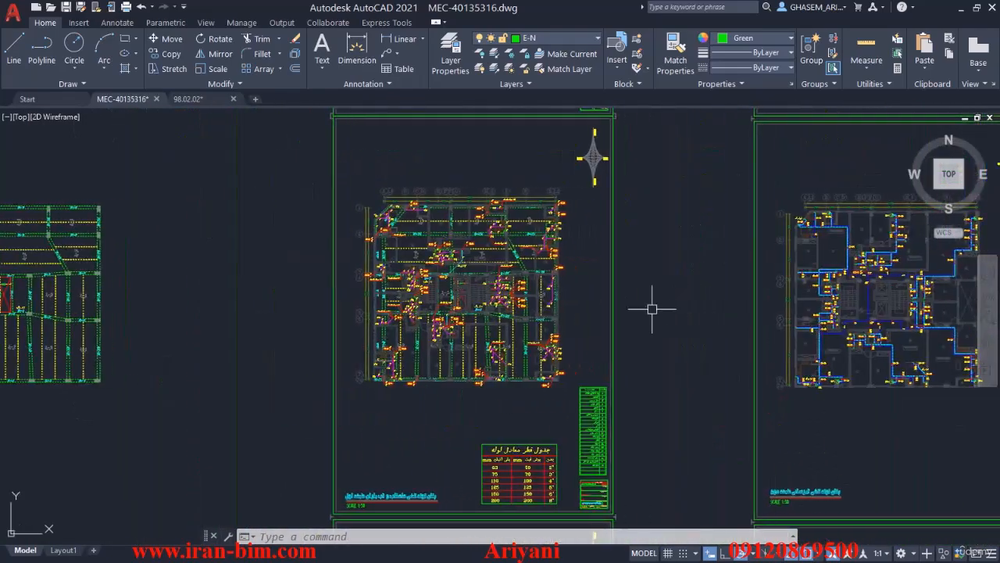
{"action": "middle_click_drag", "start_coordinate": [652, 308], "coordinate": [595, 304]}
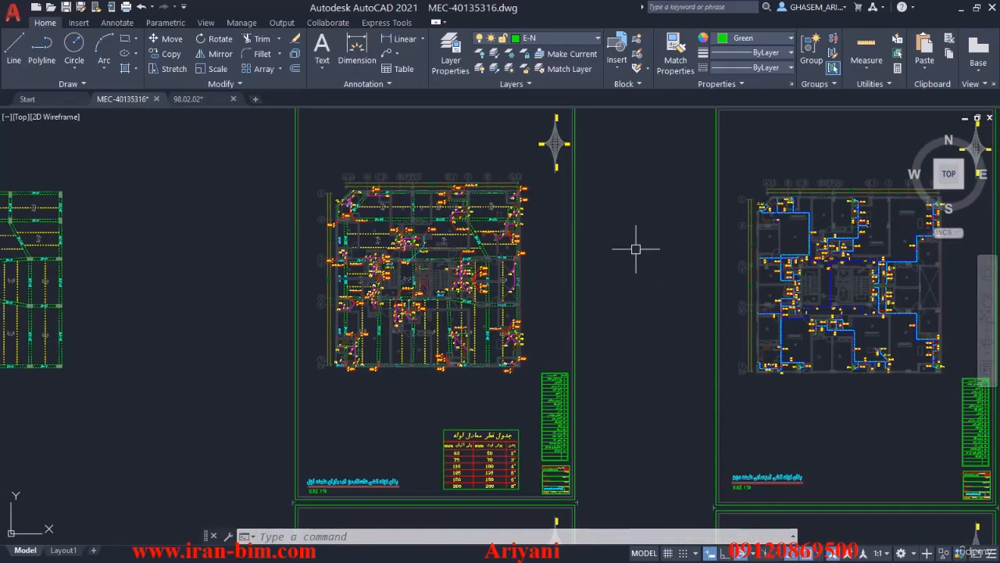
{"action": "key", "text": "ctrl+p"}
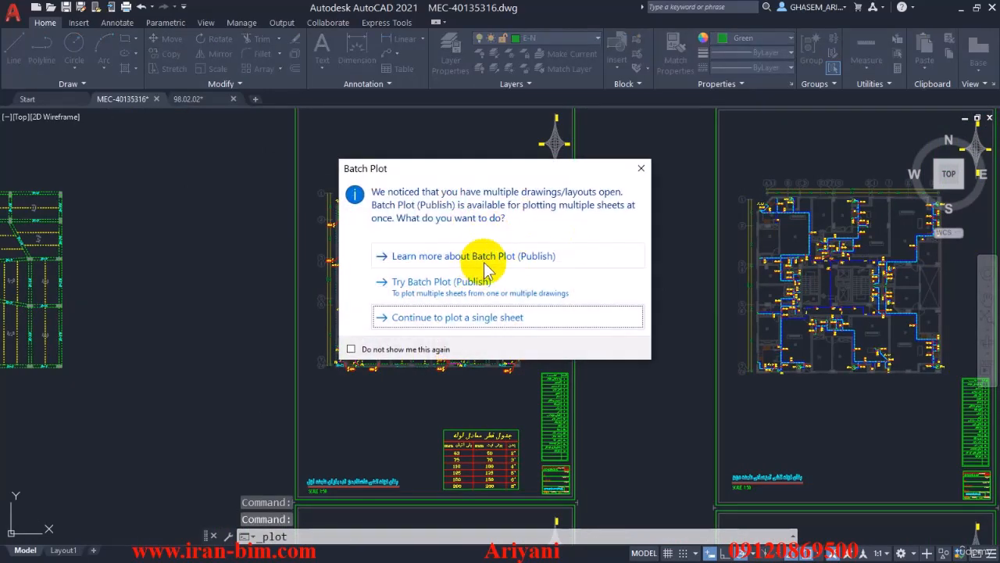
{"action": "left_click", "coordinate": [449, 318]}
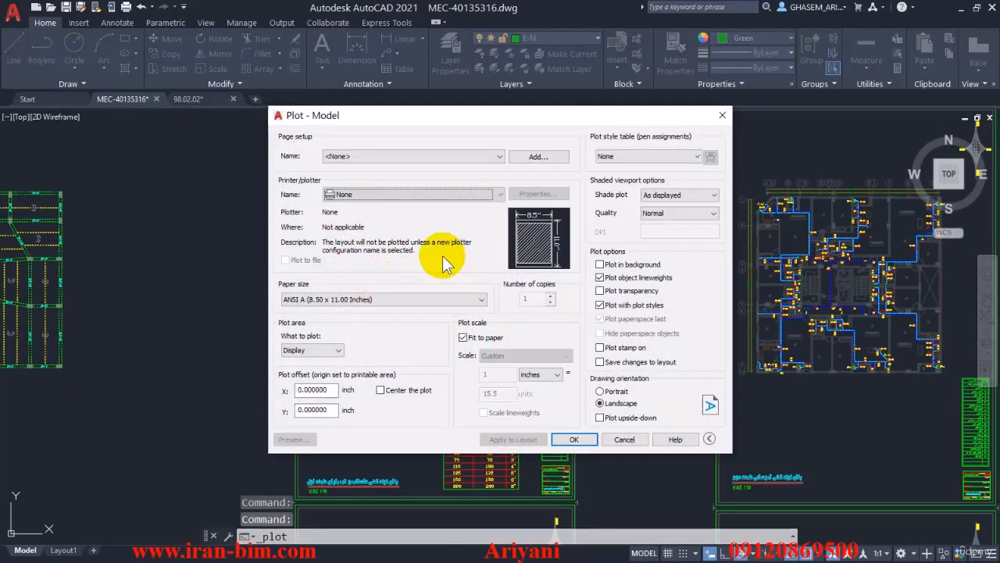
{"action": "left_click", "coordinate": [389, 195]}
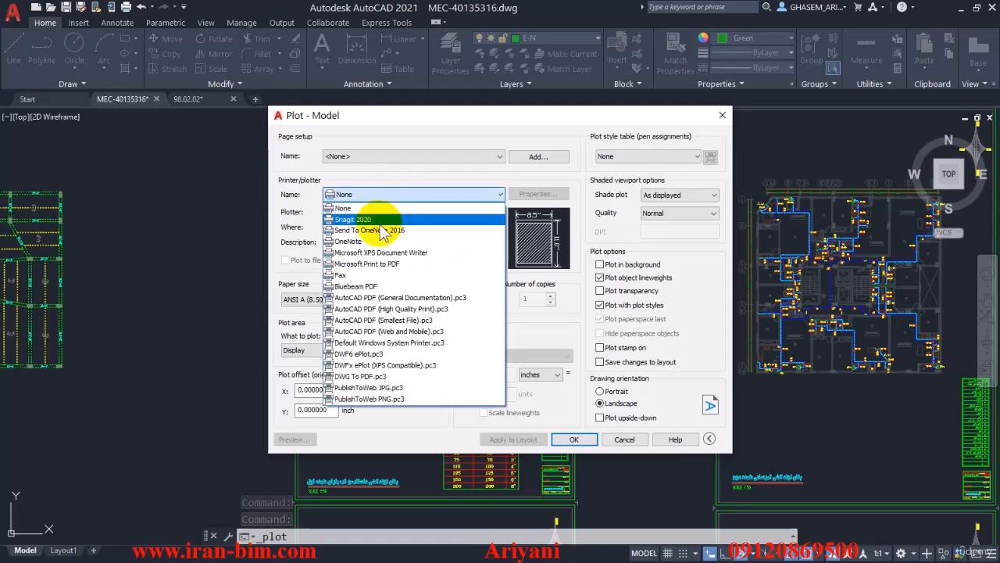
{"action": "left_click", "coordinate": [397, 378]}
Step: Set the plot's paper size to ISO A1 (841.00 x 594.00 MM) with landscape orientation
{"action": "left_click", "coordinate": [436, 301]}
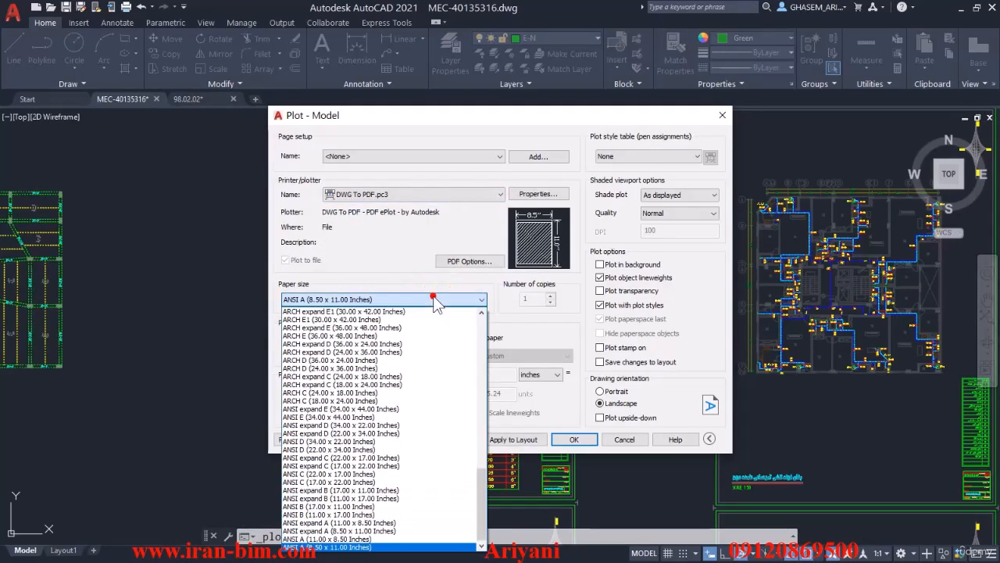
{"action": "scroll", "coordinate": [429, 328], "scroll_direction": "up", "scroll_amount": 9}
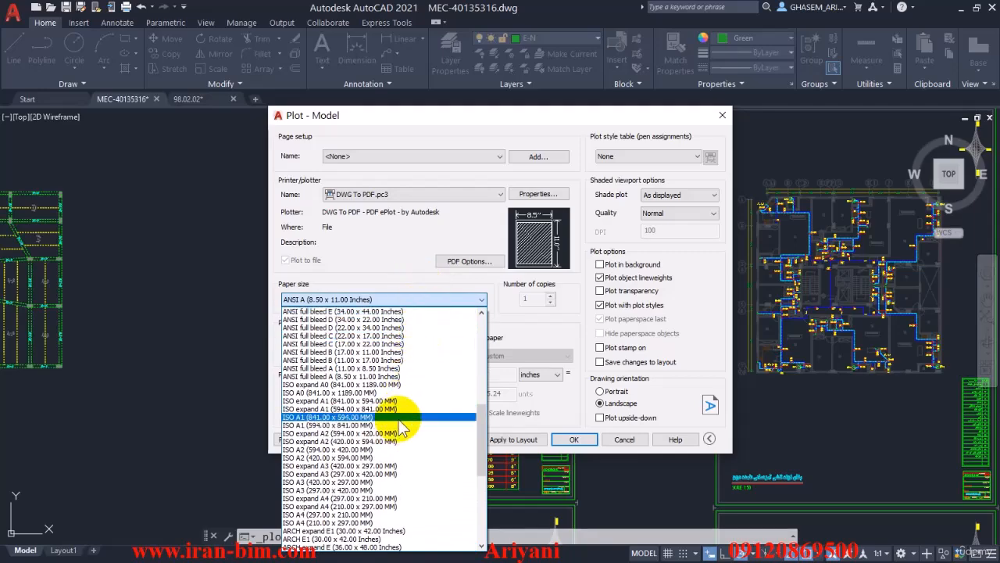
{"action": "left_click", "coordinate": [400, 418]}
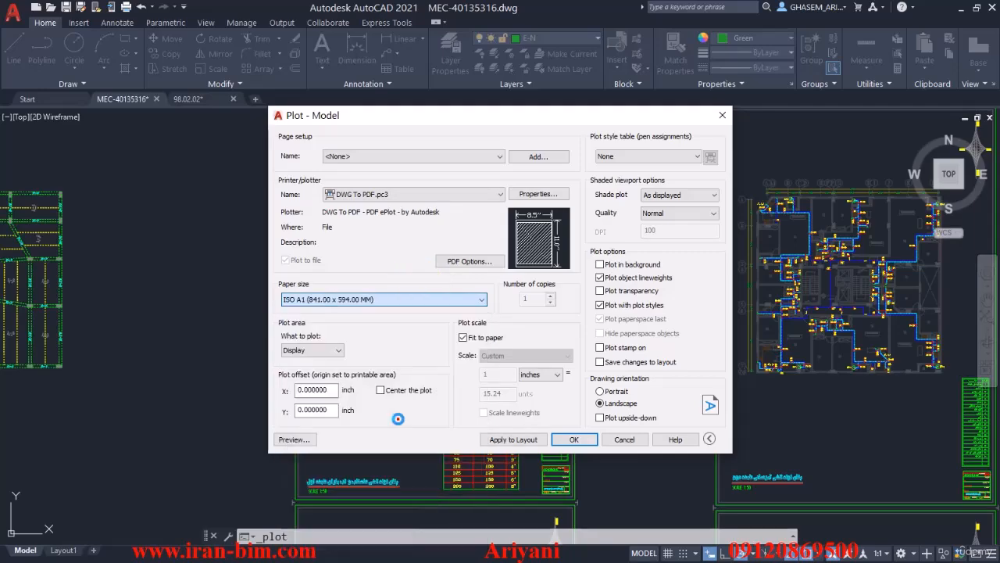
{"action": "left_click", "coordinate": [600, 402]}
Step: Set the plot area to a window around the first-floor drainage sheet, from its lower-left to its upper-right outer corner
{"action": "left_click", "coordinate": [338, 352]}
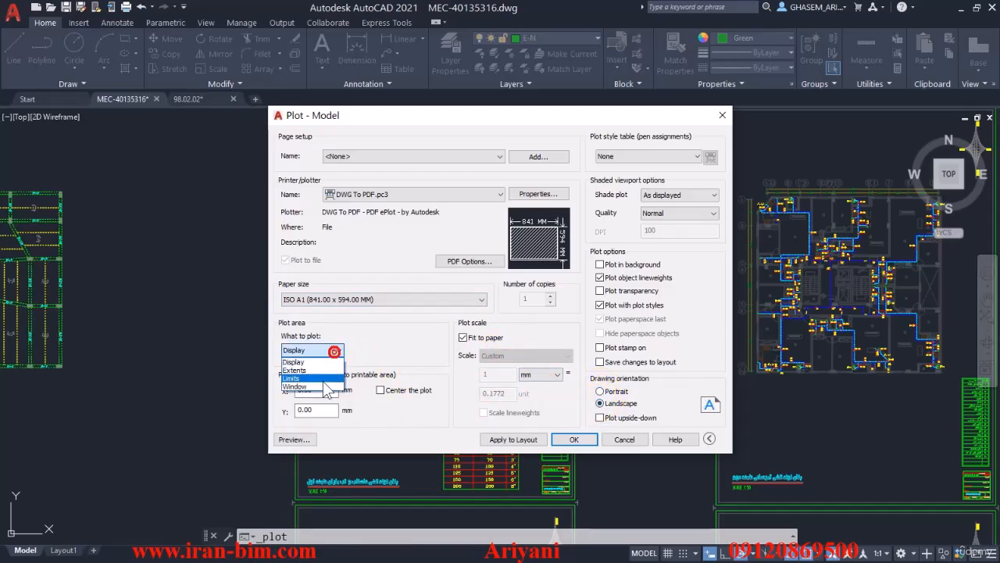
{"action": "left_click", "coordinate": [309, 394]}
{"action": "middle_click_drag", "start_coordinate": [316, 432], "coordinate": [297, 346]}
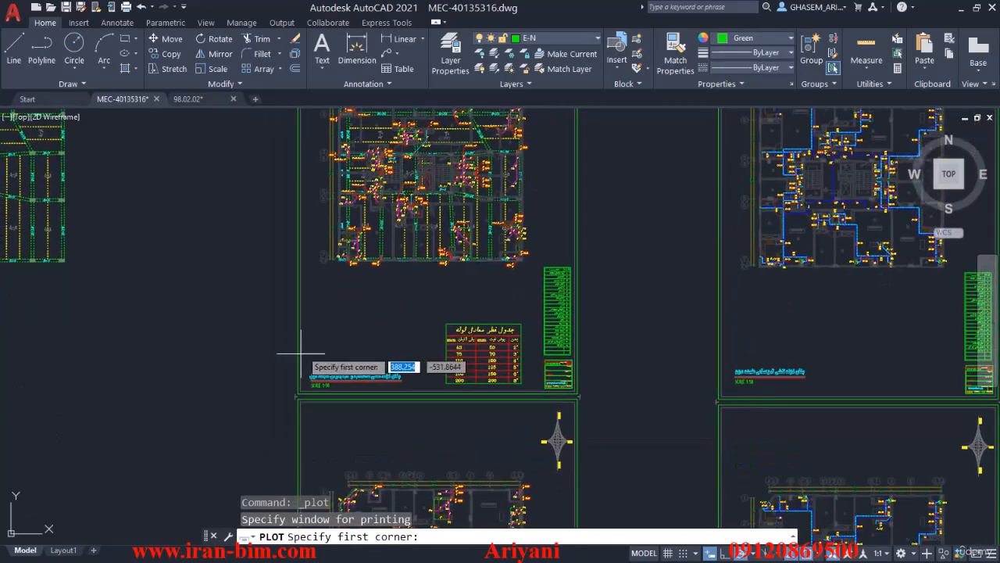
{"action": "scroll", "coordinate": [286, 401], "scroll_direction": "up", "scroll_amount": 5}
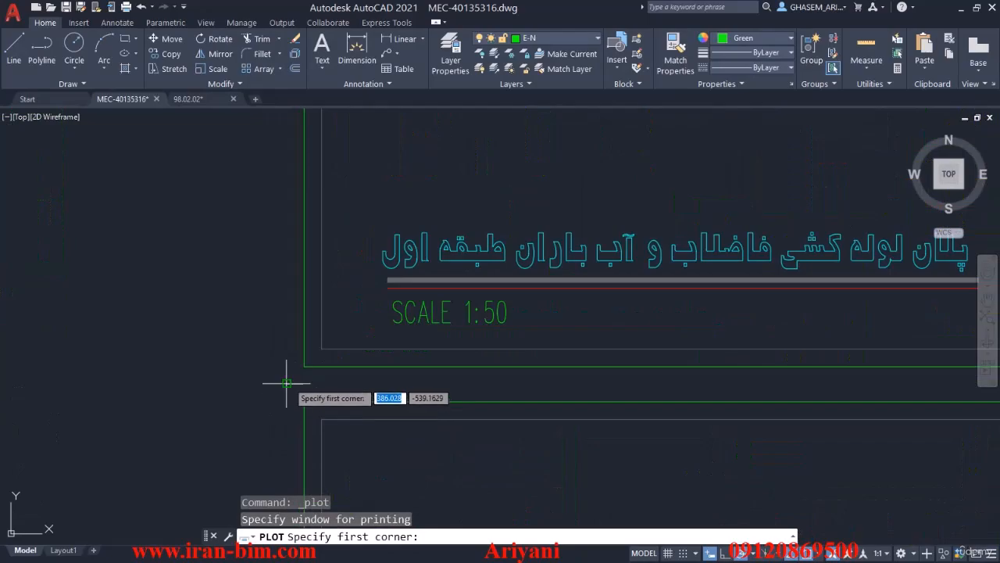
{"action": "left_click", "coordinate": [286, 388]}
{"action": "scroll", "coordinate": [576, 286], "scroll_direction": "down", "scroll_amount": 5}
{"action": "scroll", "coordinate": [485, 320], "scroll_direction": "up", "scroll_amount": 4}
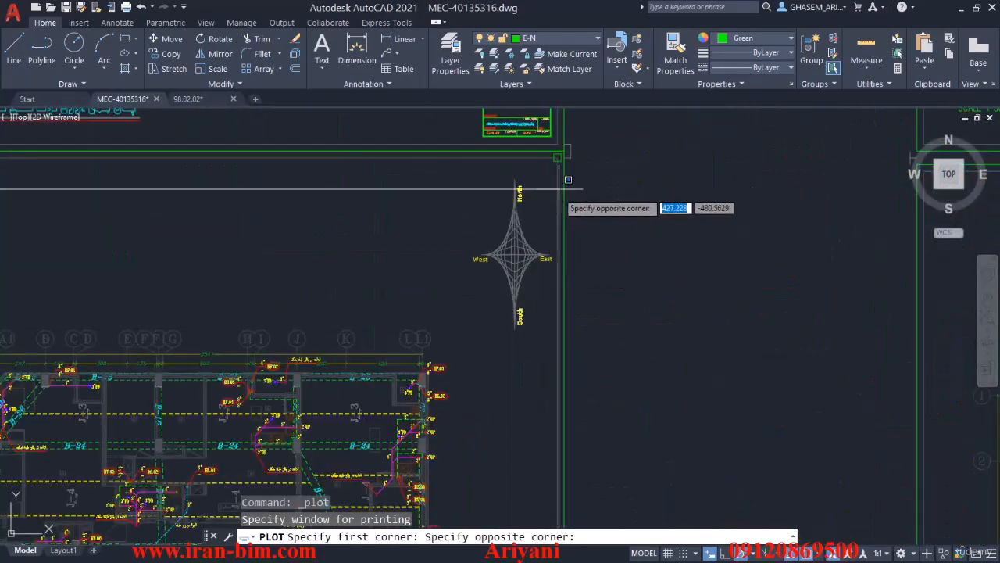
{"action": "scroll", "coordinate": [564, 178], "scroll_direction": "up", "scroll_amount": 4}
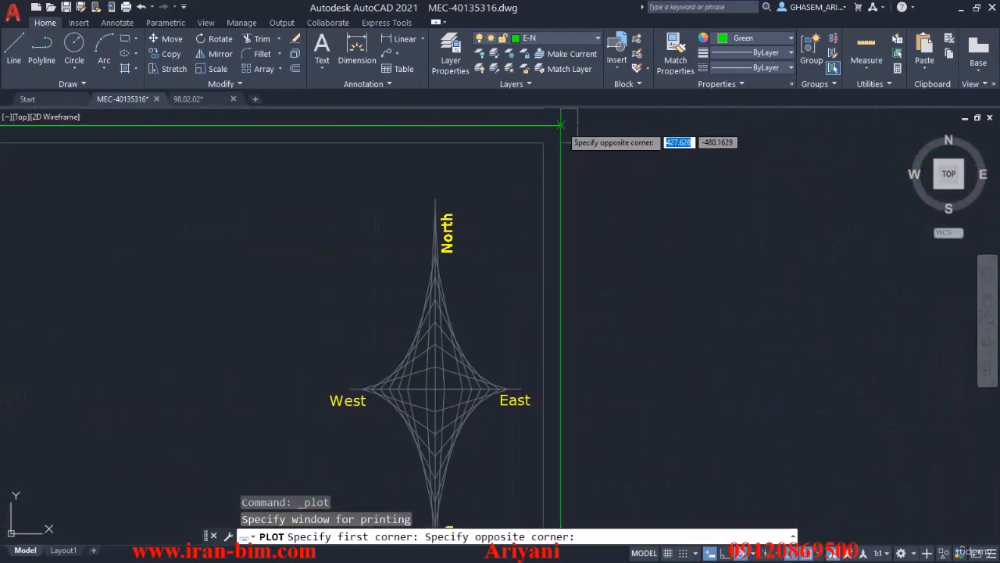
{"action": "left_click", "coordinate": [563, 125]}
Step: Redefine the plot window from the upper-right to the lower-left corner of the first-floor sheet's outer green frame
{"action": "left_click", "coordinate": [393, 356]}
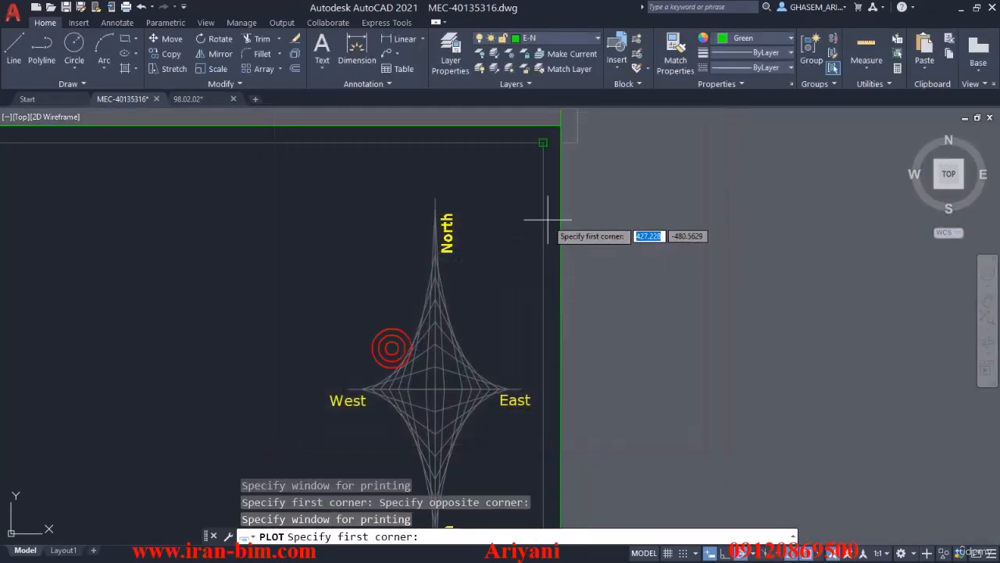
{"action": "left_click", "coordinate": [558, 135]}
{"action": "scroll", "coordinate": [444, 337], "scroll_direction": "down", "scroll_amount": 3}
{"action": "scroll", "coordinate": [484, 360], "scroll_direction": "up", "scroll_amount": 6}
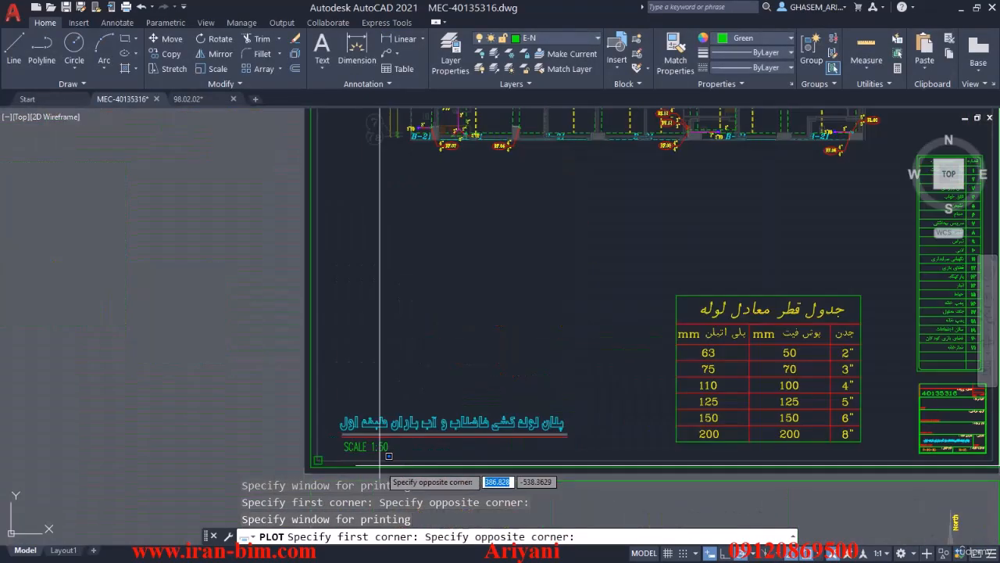
{"action": "left_click", "coordinate": [340, 355]}
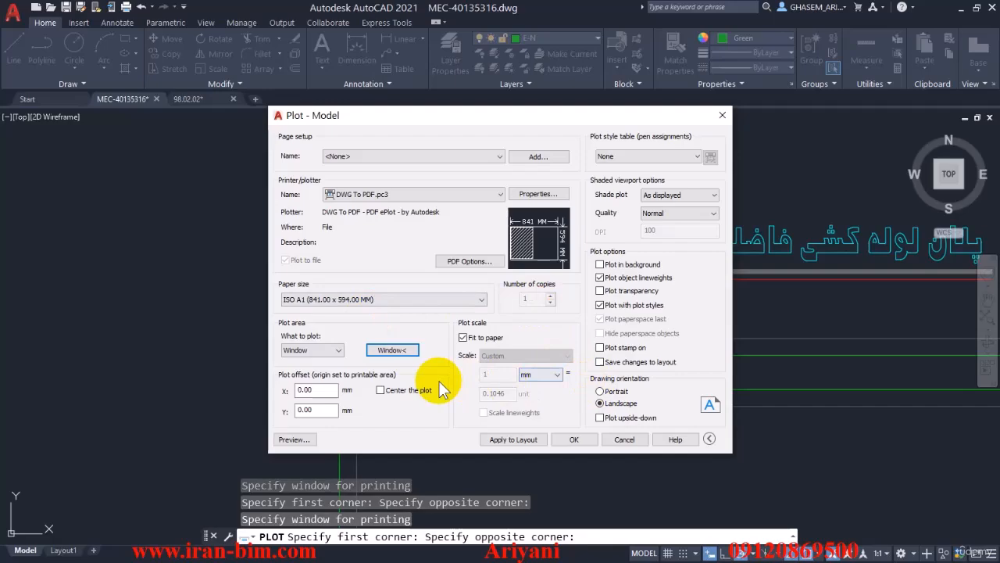
Step: Center the plot, switch to portrait orientation and set the paper size to ISO A1 (594.00 x 841.00 MM), leaving page setup at None
{"action": "left_click", "coordinate": [382, 389]}
{"action": "left_click", "coordinate": [606, 391]}
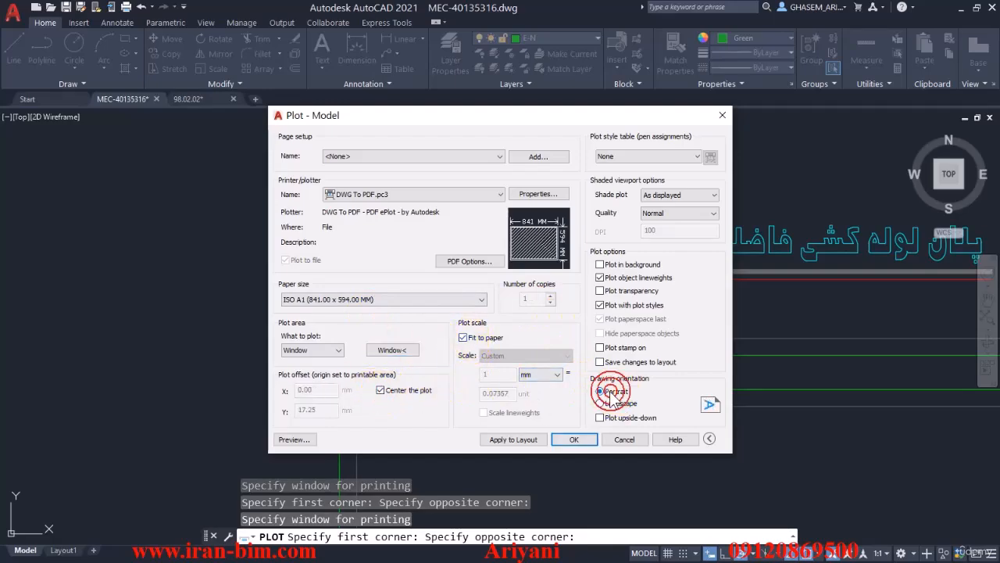
{"action": "left_click", "coordinate": [414, 303]}
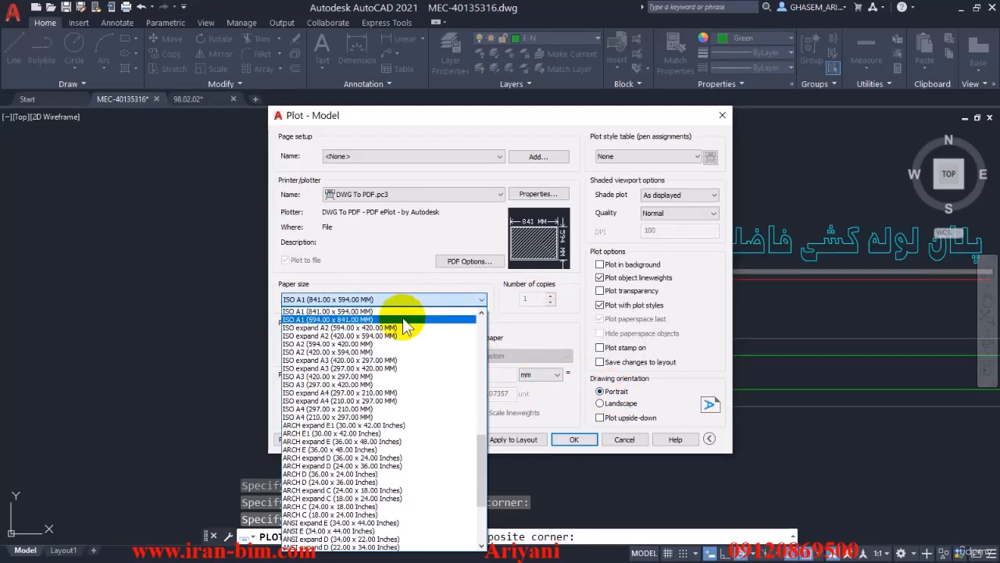
{"action": "left_click", "coordinate": [402, 319]}
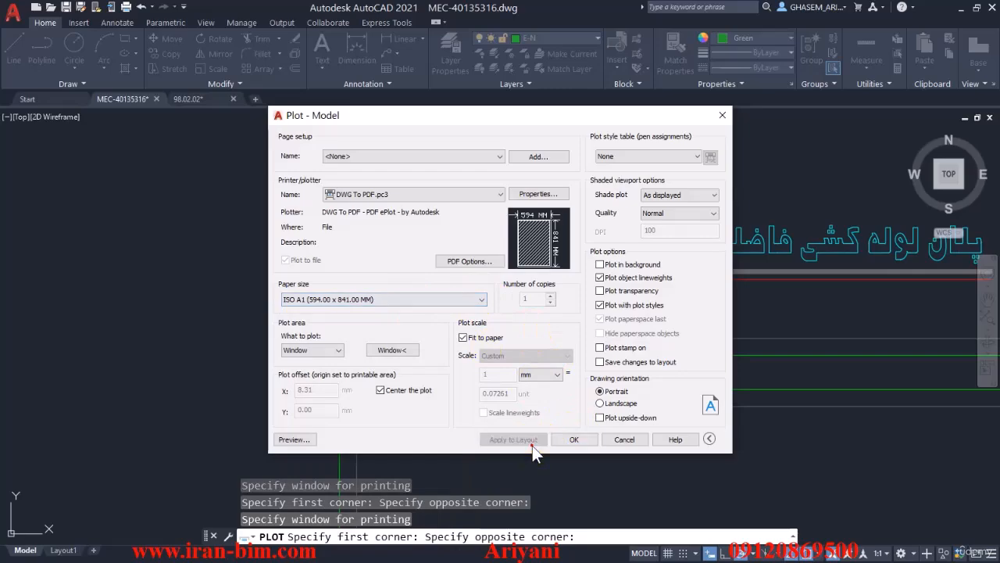
{"action": "left_click", "coordinate": [464, 156]}
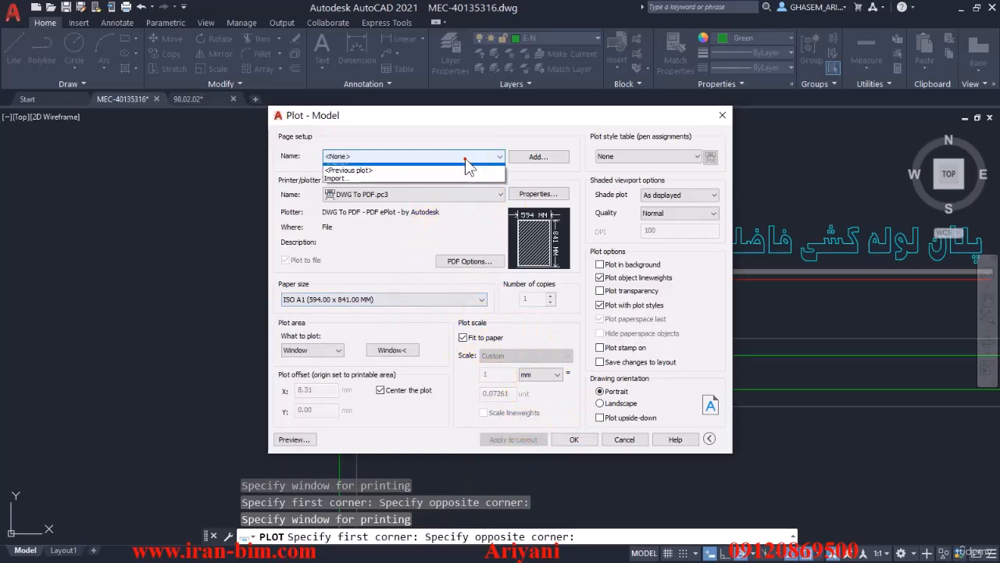
{"action": "left_click", "coordinate": [464, 157]}
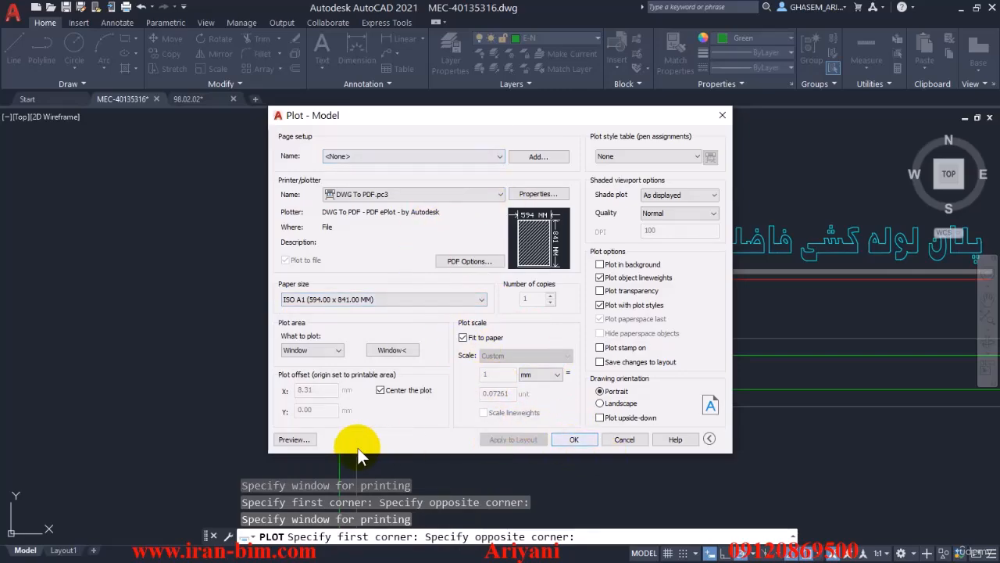
Step: Preview the first-floor drainage sheet, zoom in to check the plan, and start the plot to PDF
{"action": "left_click", "coordinate": [297, 439]}
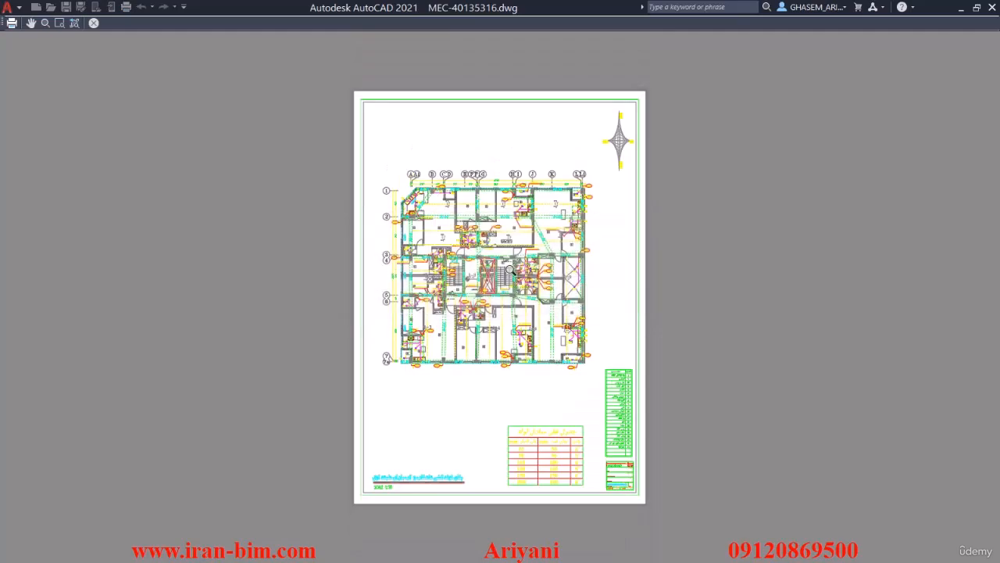
{"action": "left_click_drag", "start_coordinate": [488, 289], "coordinate": [472, 186]}
{"action": "right_click", "coordinate": [472, 186]}
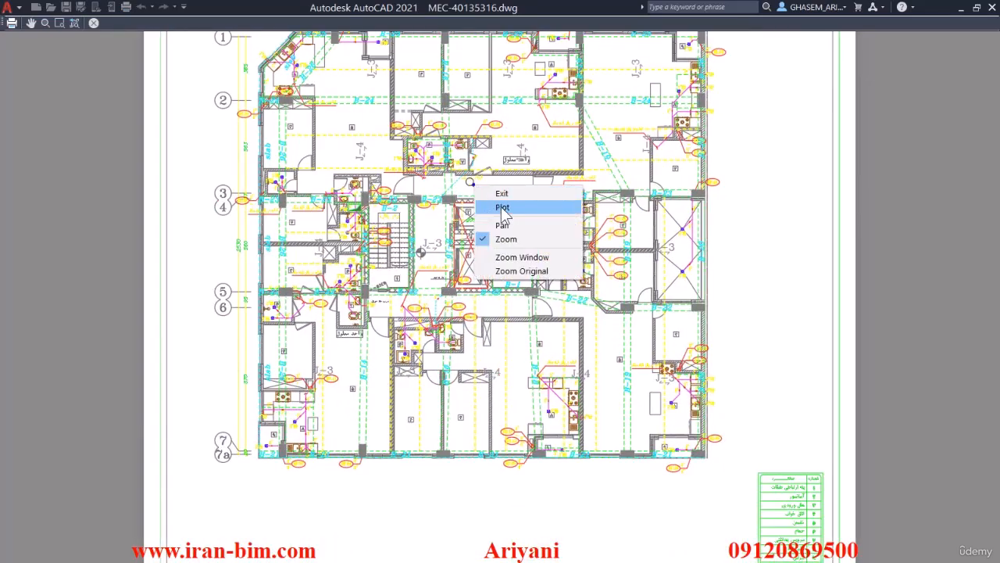
{"action": "left_click", "coordinate": [505, 206]}
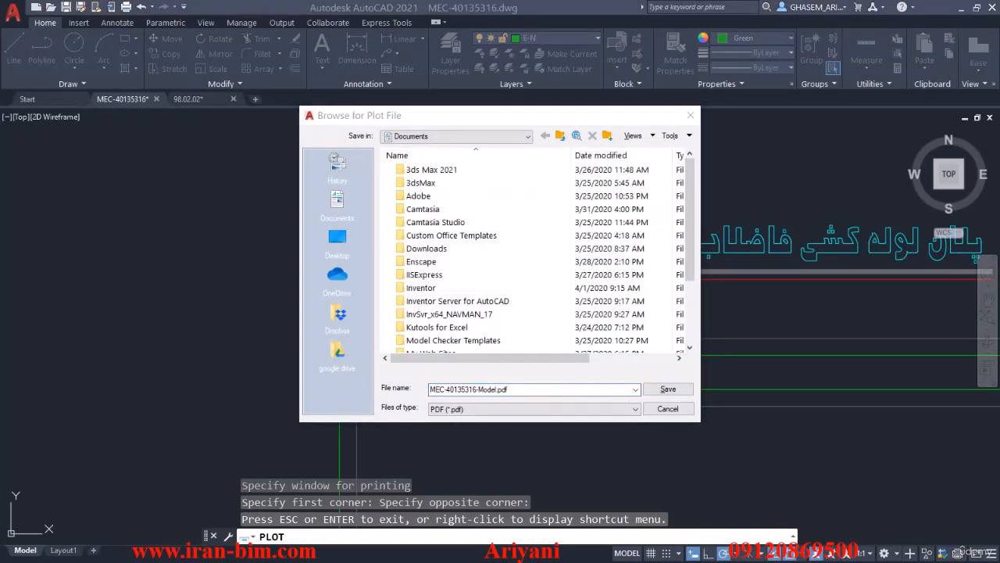
Step: Browse to G:\K\BIM Course IRAN-BIM\04-Mechanical\FILES and create and open a new folder named REVIEW CAD FILES
{"action": "left_click", "coordinate": [500, 388]}
{"action": "type", "text": "G:\\K\\BIM Course IRAN-BIM\\04-Mechanical\\FILES"}
{"action": "left_click", "coordinate": [662, 389]}
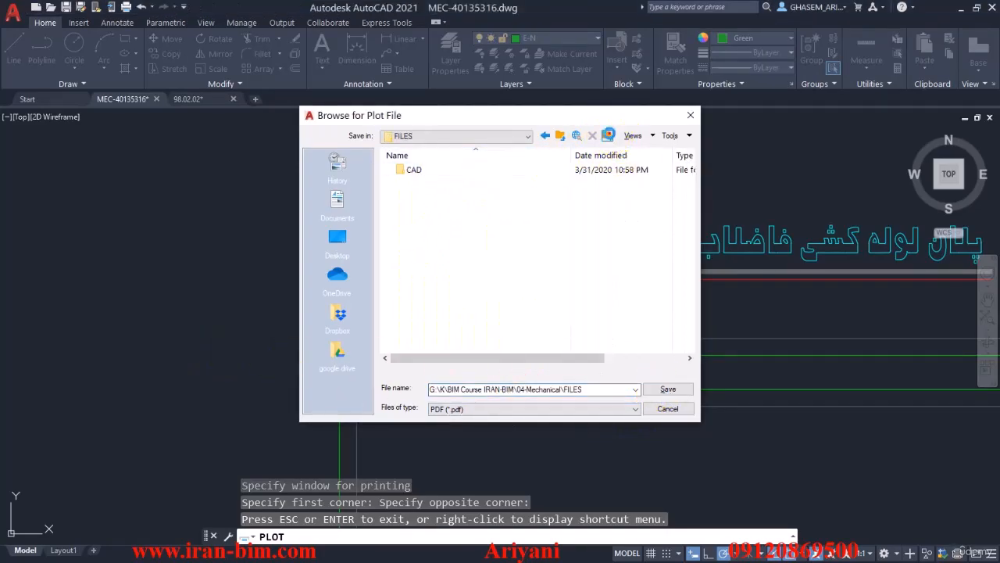
{"action": "left_click", "coordinate": [607, 135]}
{"action": "type", "text": "RE"}
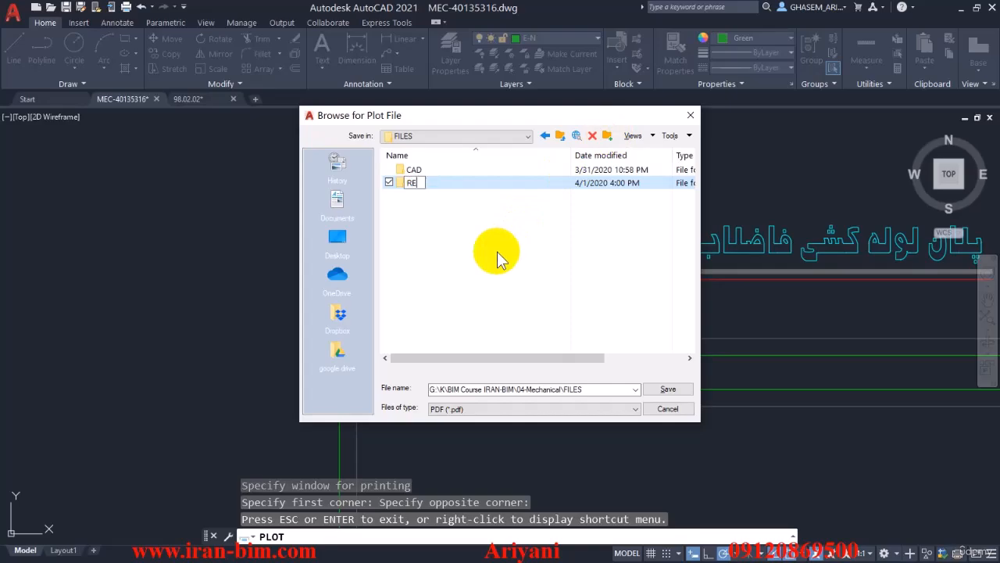
{"action": "type", "text": "VIEW CAD FILES"}
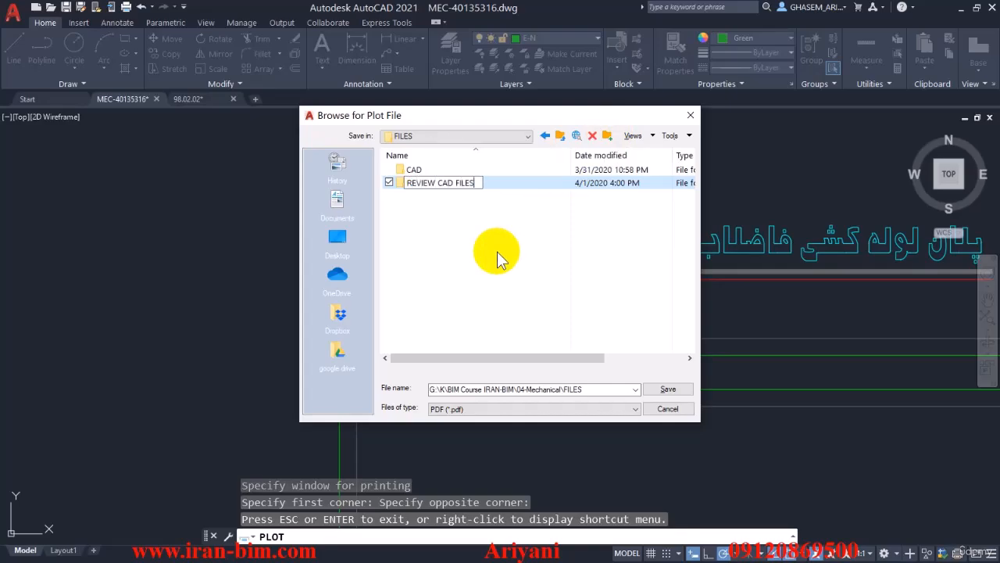
{"action": "key", "text": "Return"}
{"action": "key", "text": "Return"}
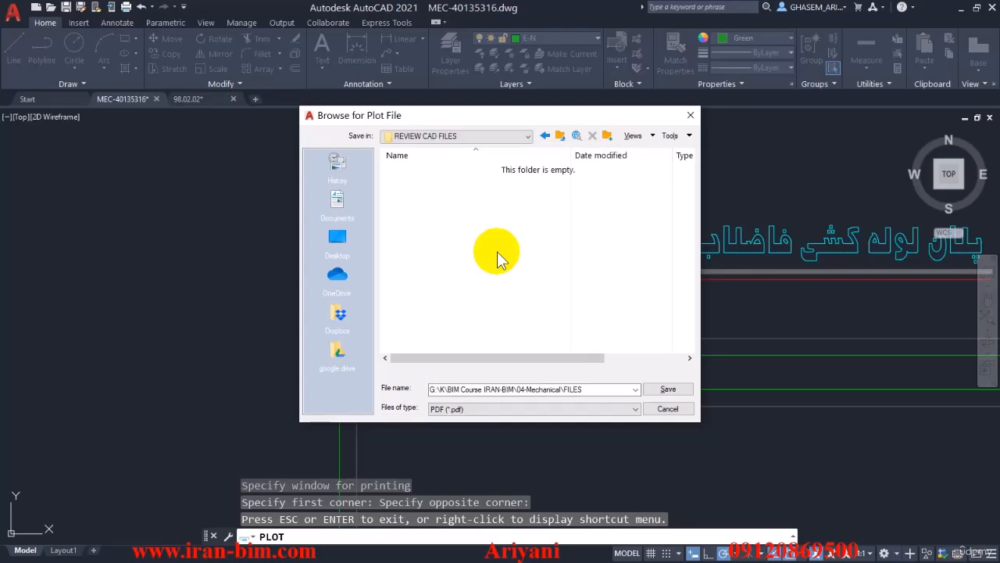
Step: Create a LEVEL 1 folder inside REVIEW CAD FILES and save the plotted PDF in it as LEVEL 1
{"action": "left_click", "coordinate": [610, 139]}
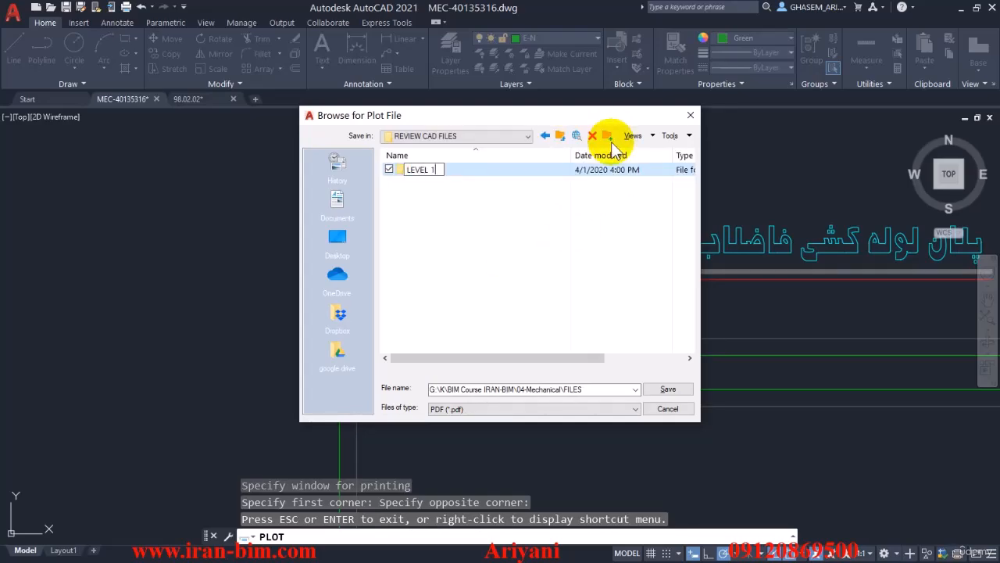
{"action": "left_click", "coordinate": [594, 388]}
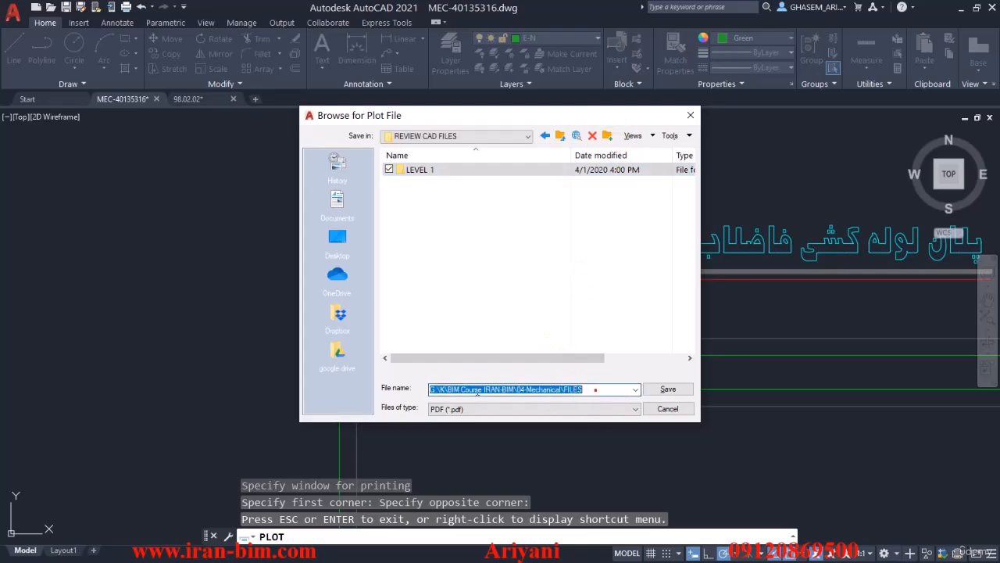
{"action": "double_click", "coordinate": [432, 171]}
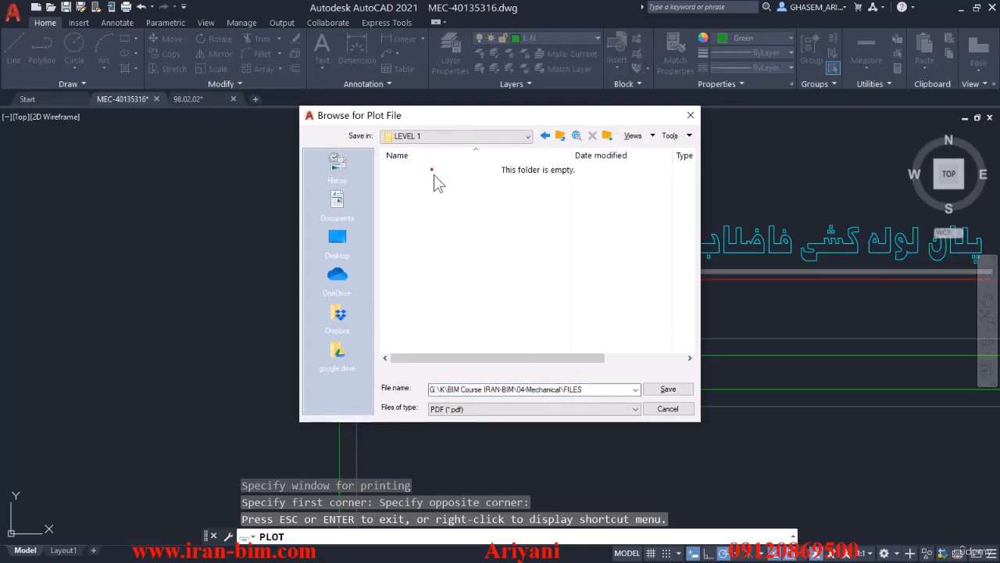
{"action": "type", "text": "LEVEL 1"}
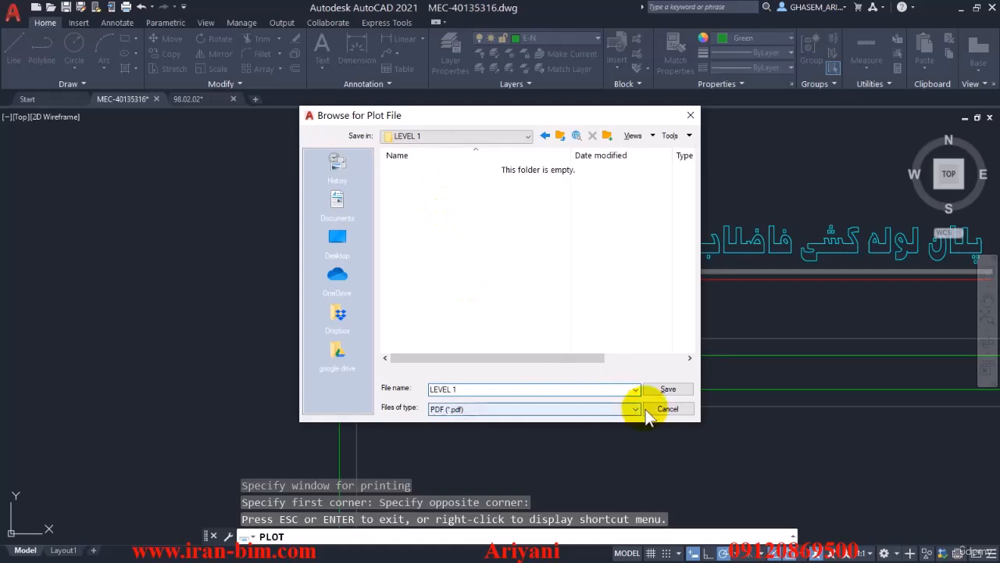
{"action": "left_click", "coordinate": [669, 388]}
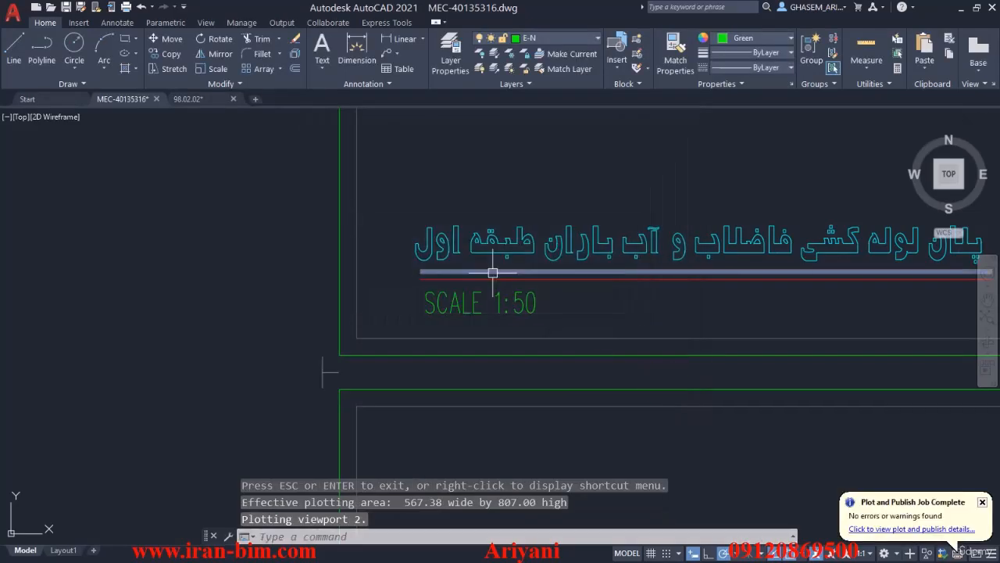
Step: Switch to File Explorer, go to the REVIEW CAD FILES\LEVEL 1 folder and pick LEVEL 1.pdf
{"action": "scroll", "coordinate": [597, 337], "scroll_direction": "down", "scroll_amount": 6}
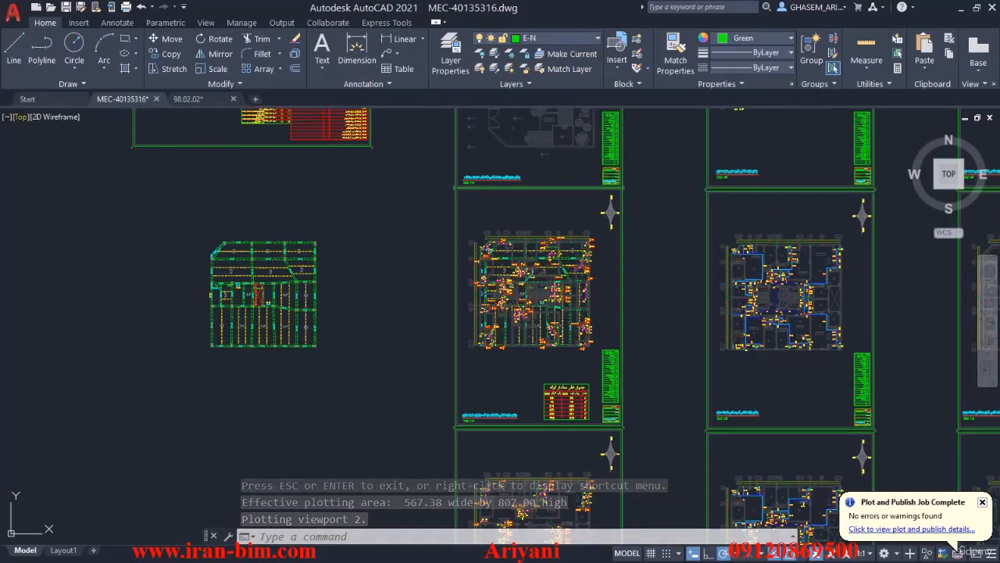
{"action": "left_click_drag", "start_coordinate": [0, 148], "coordinate": [495, 37]}
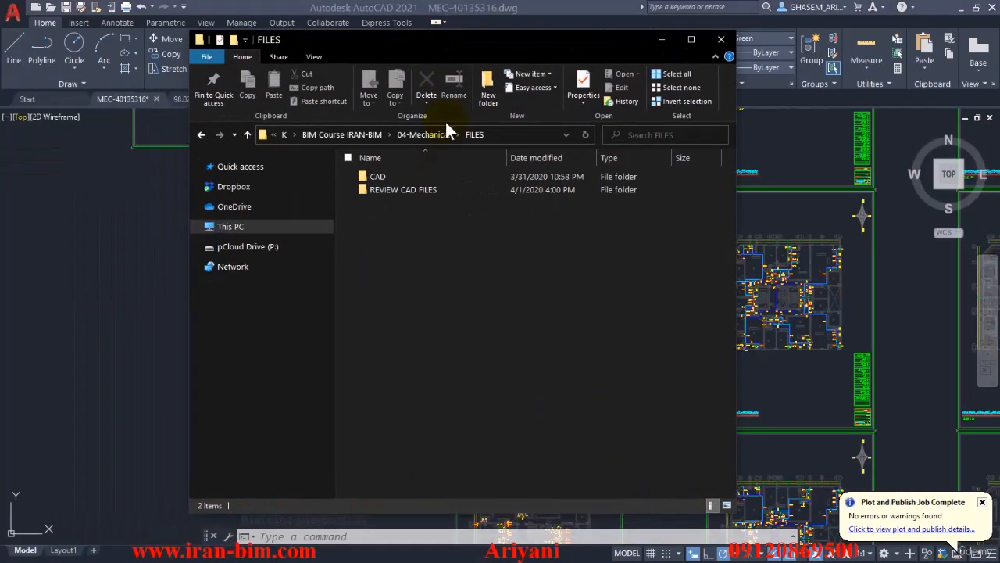
{"action": "double_click", "coordinate": [423, 191]}
{"action": "double_click", "coordinate": [400, 175]}
{"action": "left_click", "coordinate": [387, 179]}
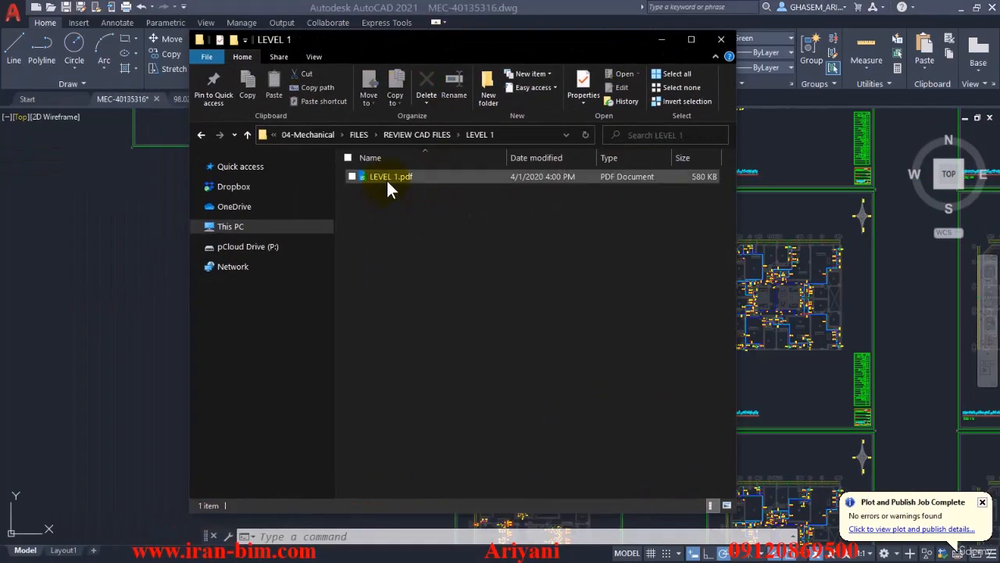
{"action": "double_click", "coordinate": [377, 180]}
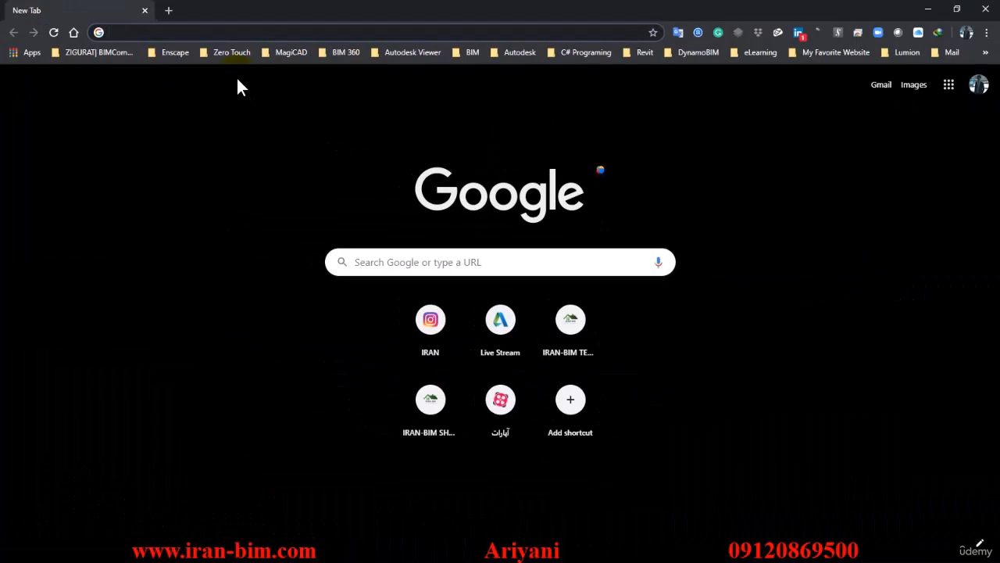
Step: Search Google in Chrome for "دانلود نرم افزار BLUEBEAM REVU", look through the results and close the browser
{"action": "type", "text": "دانلود نرم افز"}
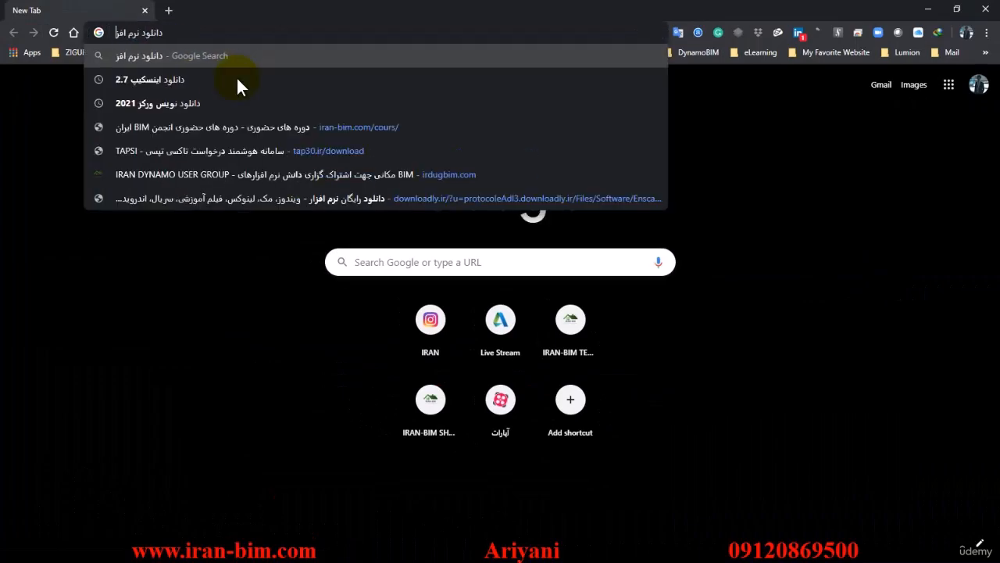
{"action": "type", "text": "ار BLUR"}
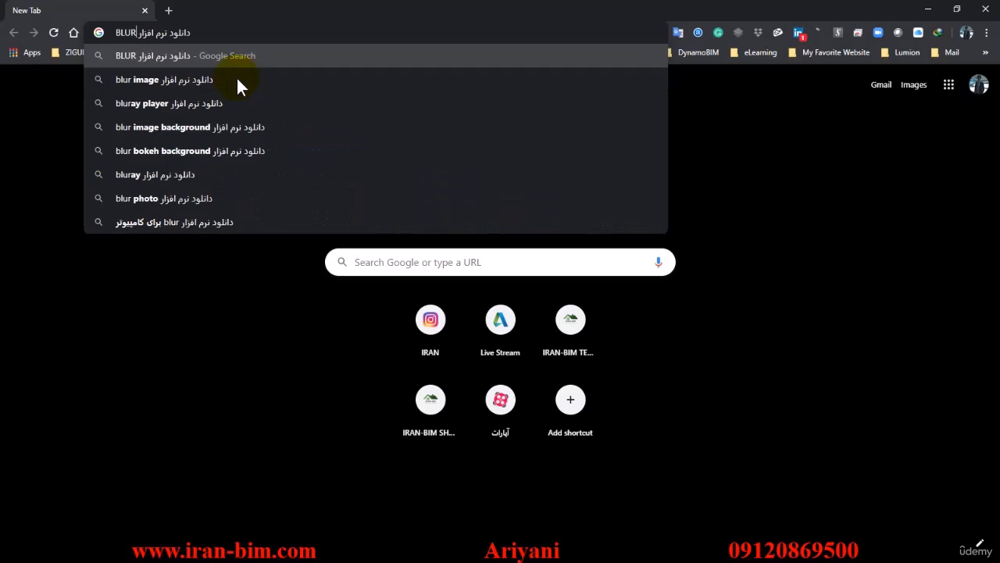
{"action": "key", "text": "BackSpace"}
{"action": "type", "text": "EBEAM"}
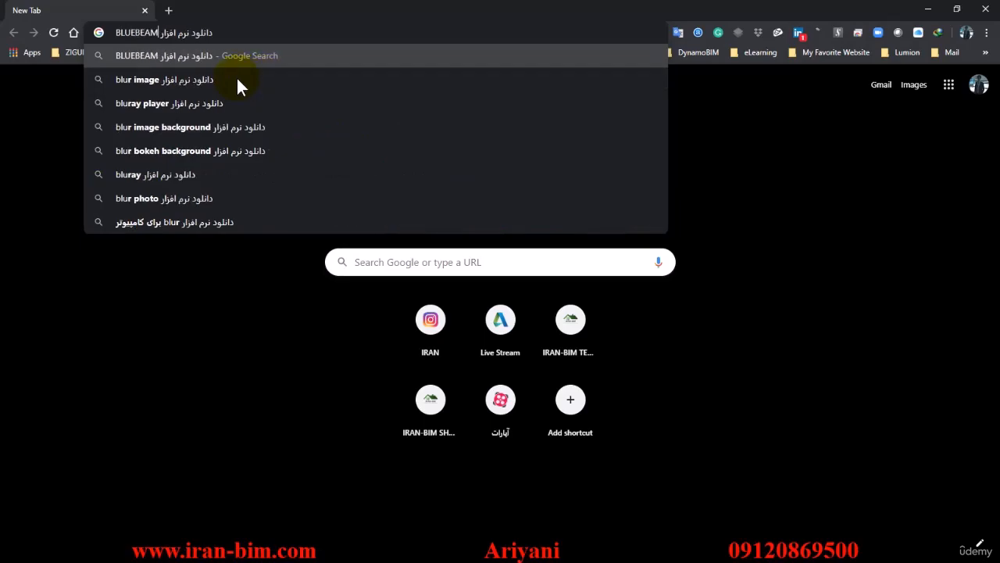
{"action": "type", "text": " REVU"}
{"action": "key", "text": "Return"}
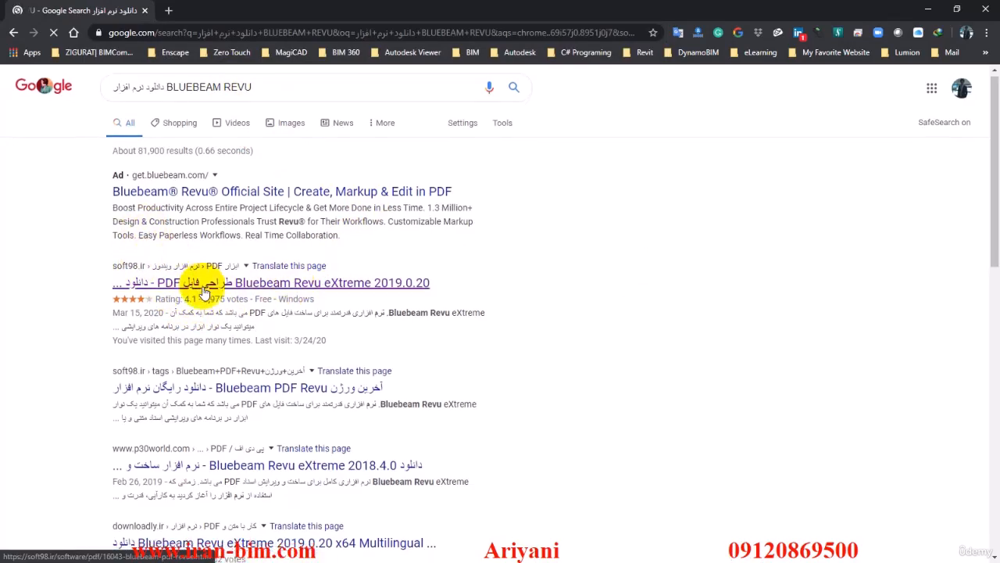
{"action": "scroll", "coordinate": [216, 283], "scroll_direction": "down", "scroll_amount": 3}
{"action": "scroll", "coordinate": [216, 283], "scroll_direction": "up", "scroll_amount": 2}
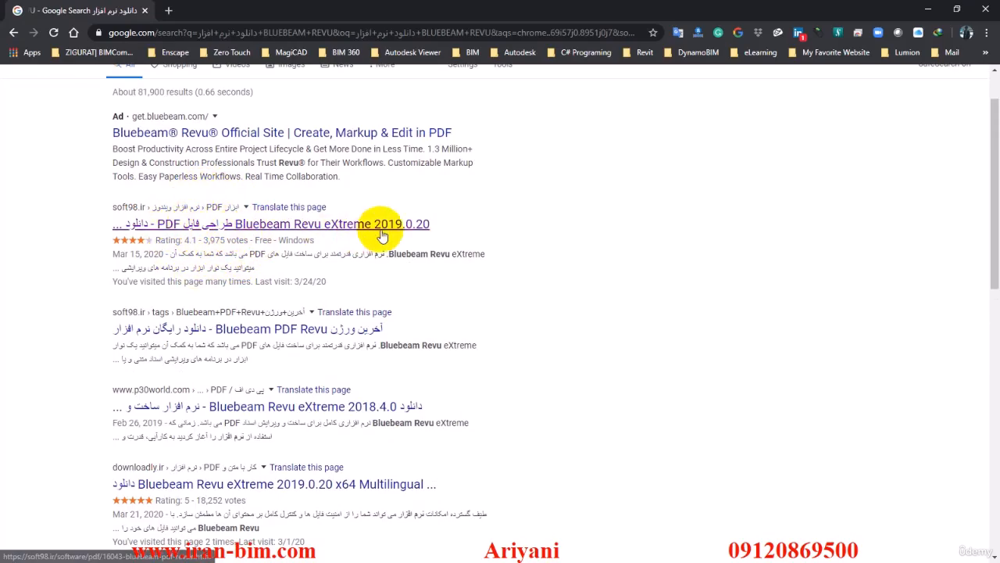
{"action": "left_click", "coordinate": [986, 11]}
Step: Open LEVEL 1.pdf in Bluebeam Revu, postpone the software update and decline removing the 'Untitled' viewports
{"action": "double_click", "coordinate": [389, 178]}
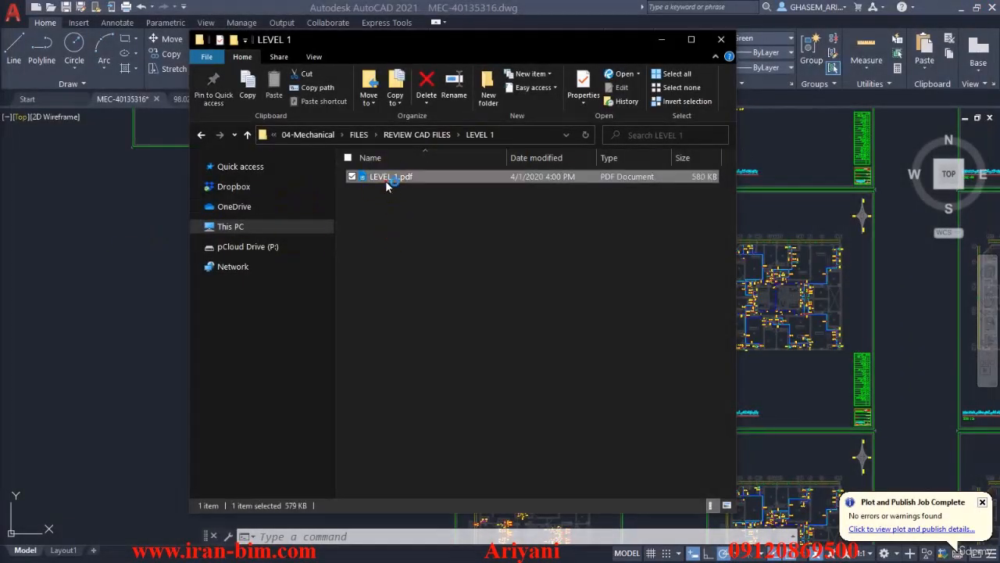
{"action": "left_click_drag", "start_coordinate": [549, 147], "coordinate": [557, 101]}
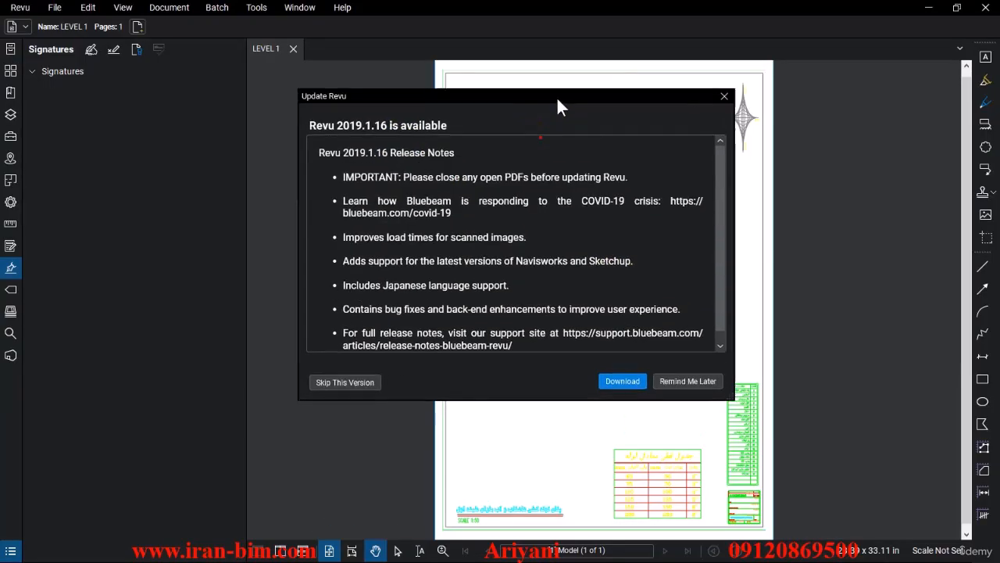
{"action": "left_click", "coordinate": [674, 380]}
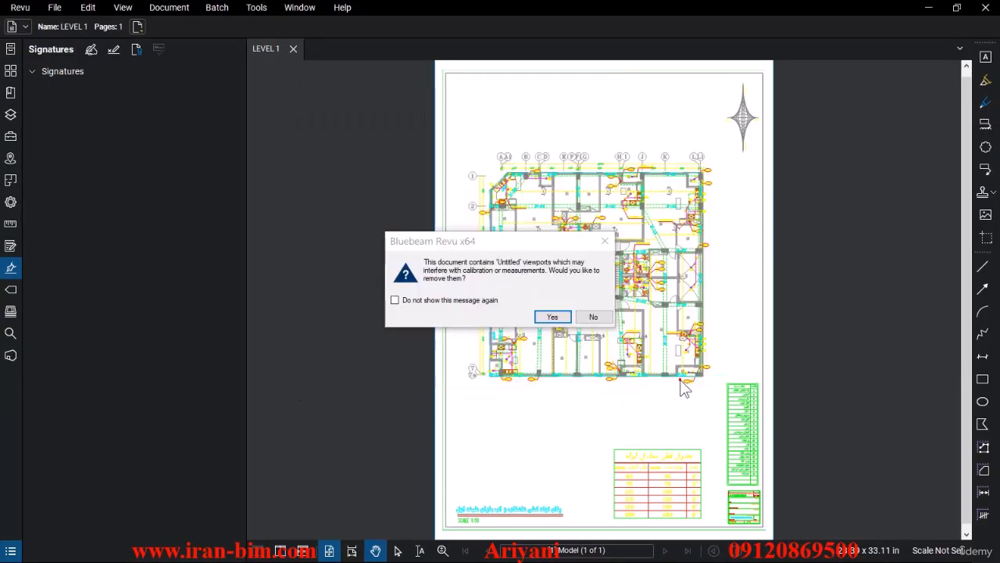
{"action": "left_click", "coordinate": [593, 316]}
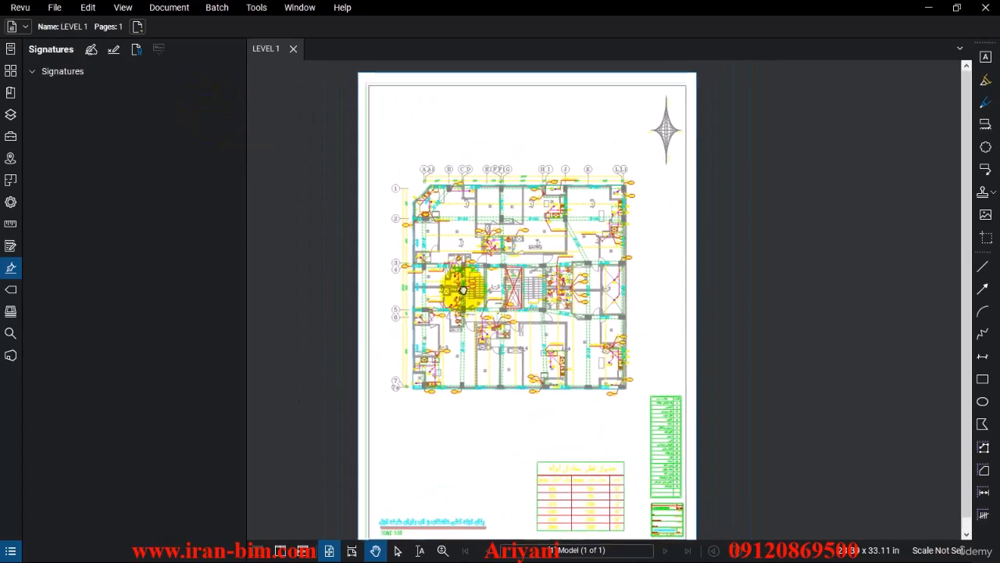
Step: Review Revu's general preferences and close them without making changes
{"action": "left_click", "coordinate": [24, 8]}
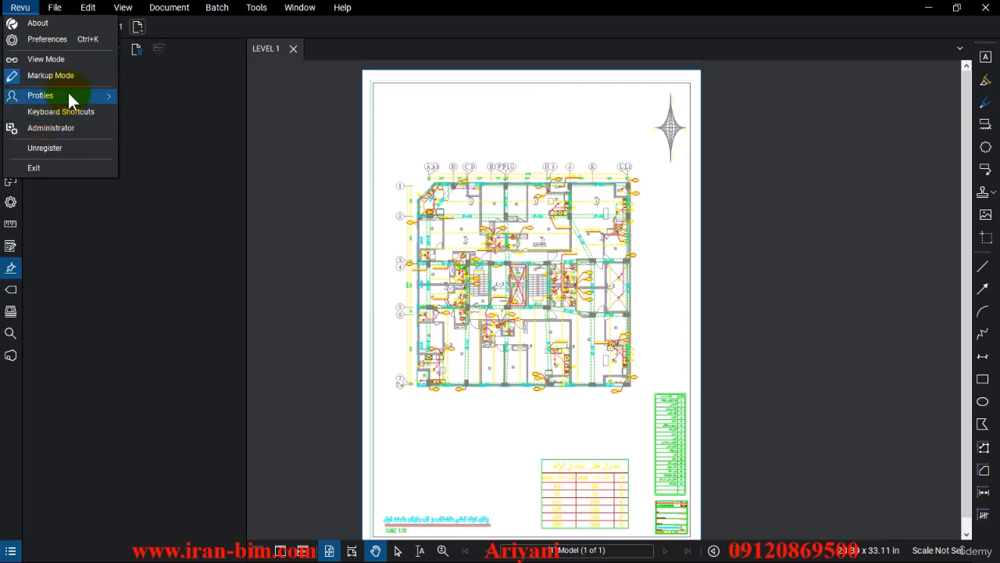
{"action": "mouse_move", "coordinate": [69, 95]}
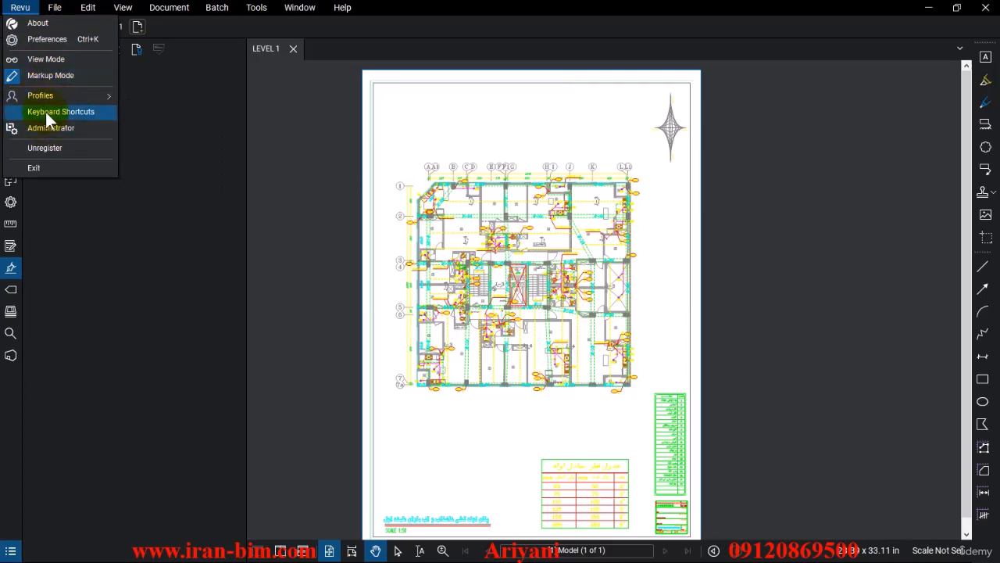
{"action": "left_click", "coordinate": [44, 40]}
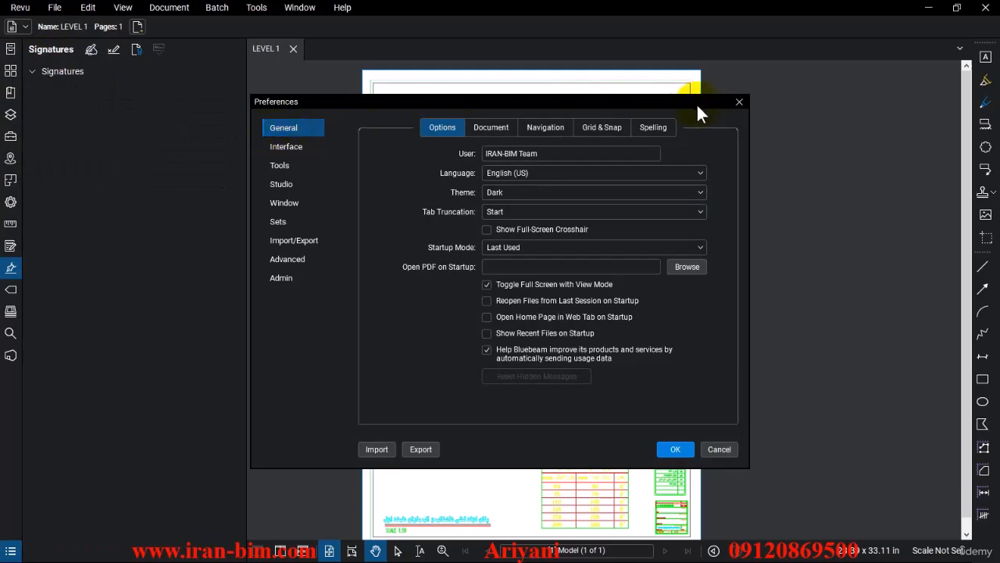
{"action": "left_click", "coordinate": [739, 103]}
Step: Check the Revit 2020 - Revu 2019 plugin entry in Bluebeam Administrator and cancel without applying changes
{"action": "left_click", "coordinate": [15, 8]}
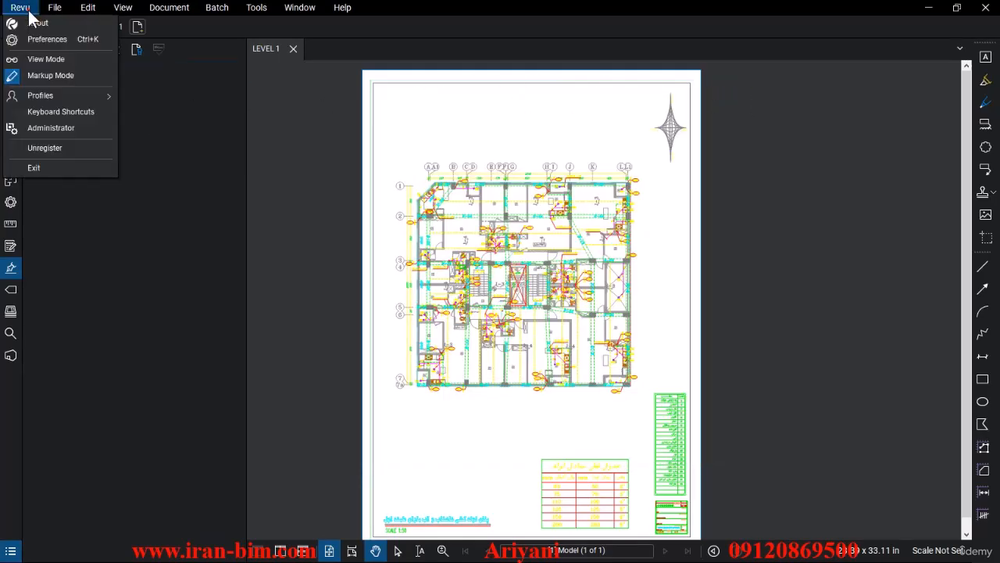
{"action": "mouse_move", "coordinate": [55, 11]}
{"action": "mouse_move", "coordinate": [17, 8]}
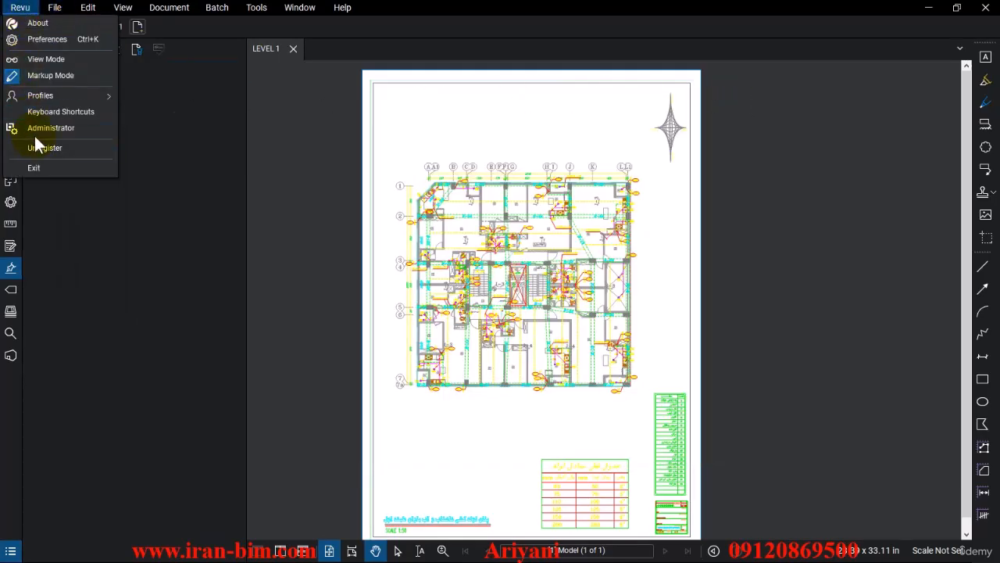
{"action": "left_click", "coordinate": [72, 134]}
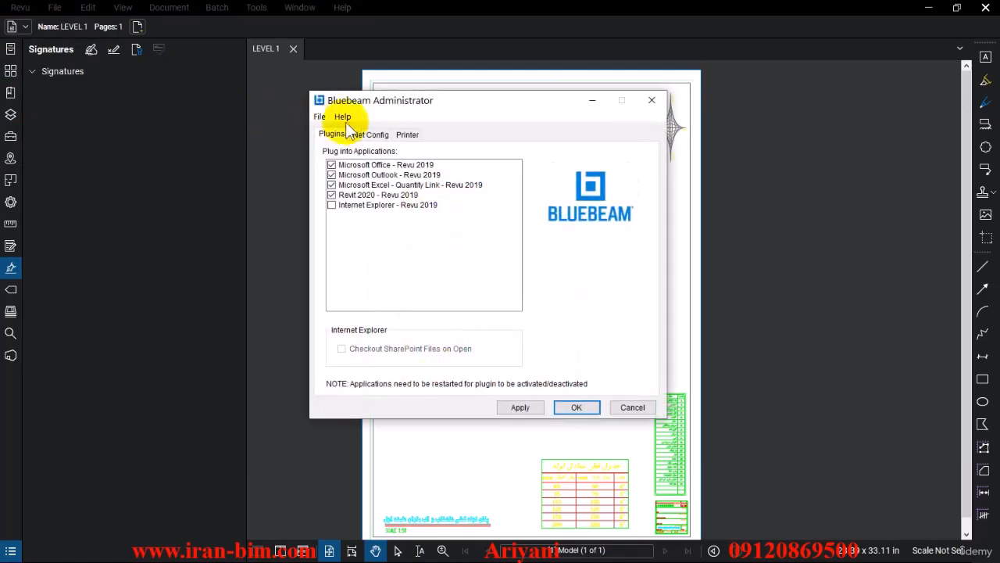
{"action": "left_click_drag", "start_coordinate": [289, 88], "coordinate": [226, 70]}
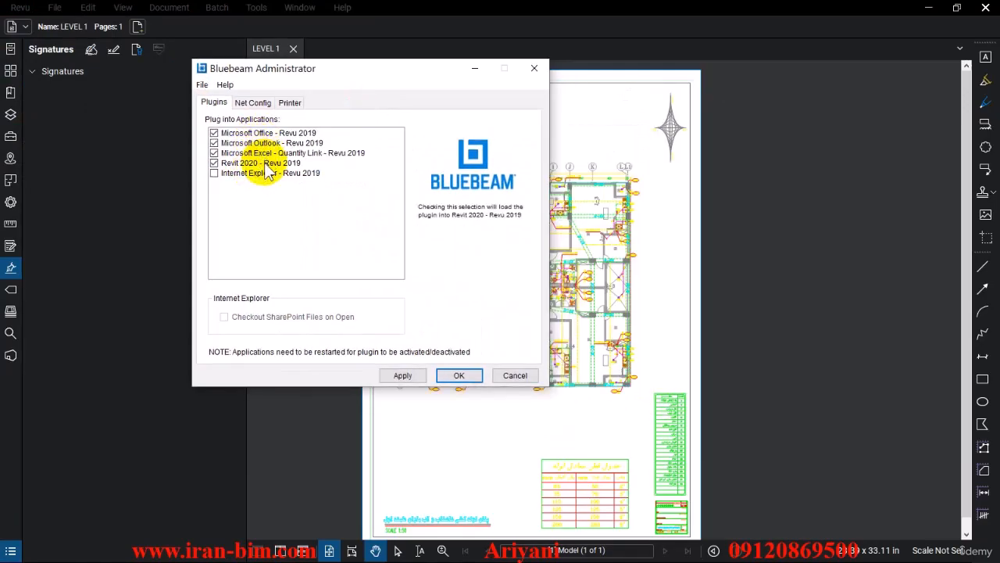
{"action": "left_click", "coordinate": [264, 162]}
{"action": "left_click", "coordinate": [214, 163]}
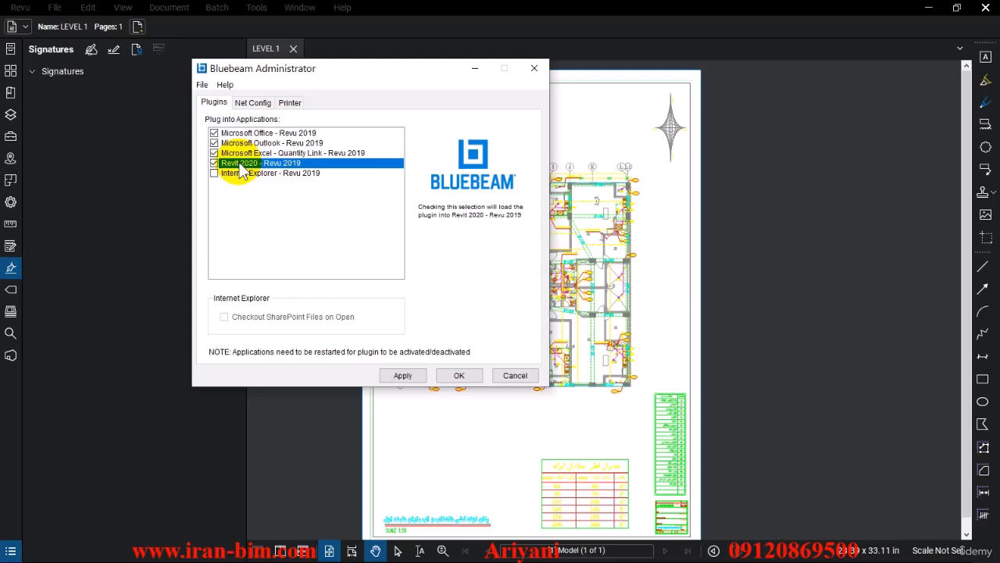
{"action": "left_click", "coordinate": [512, 375]}
{"action": "scroll", "coordinate": [439, 270], "scroll_direction": "up", "scroll_amount": 6}
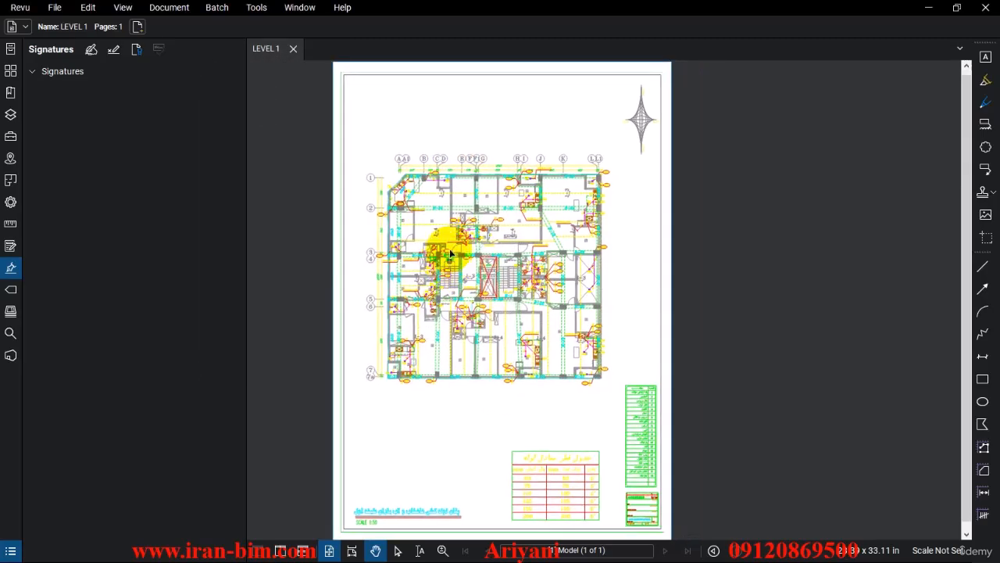
{"action": "scroll", "coordinate": [495, 300], "scroll_direction": "down", "scroll_amount": 5}
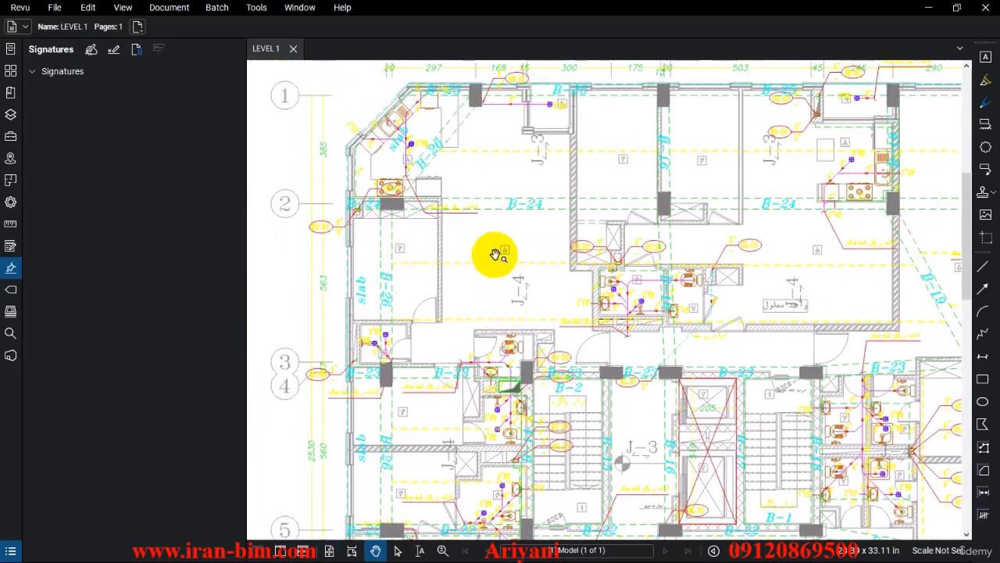
Step: Draw a Cloud+ markup around the 2" drain pipe in the kitchen above grid 7, add the callout text "CHACKING - 1" and copy that text
{"action": "scroll", "coordinate": [495, 301], "scroll_direction": "up", "scroll_amount": 3}
{"action": "scroll", "coordinate": [491, 349], "scroll_direction": "up", "scroll_amount": 4}
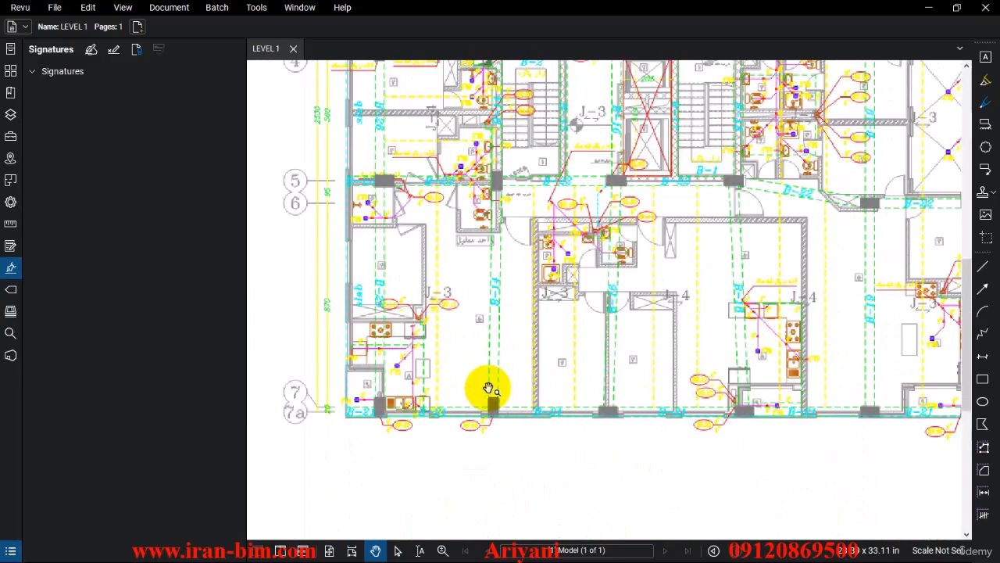
{"action": "scroll", "coordinate": [433, 354], "scroll_direction": "up", "scroll_amount": 3}
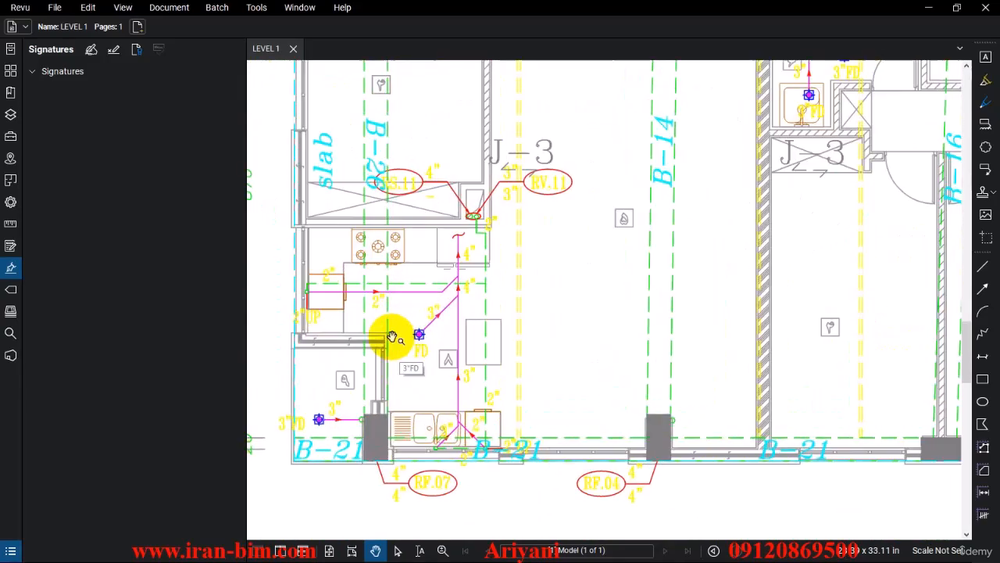
{"action": "left_click", "coordinate": [986, 82]}
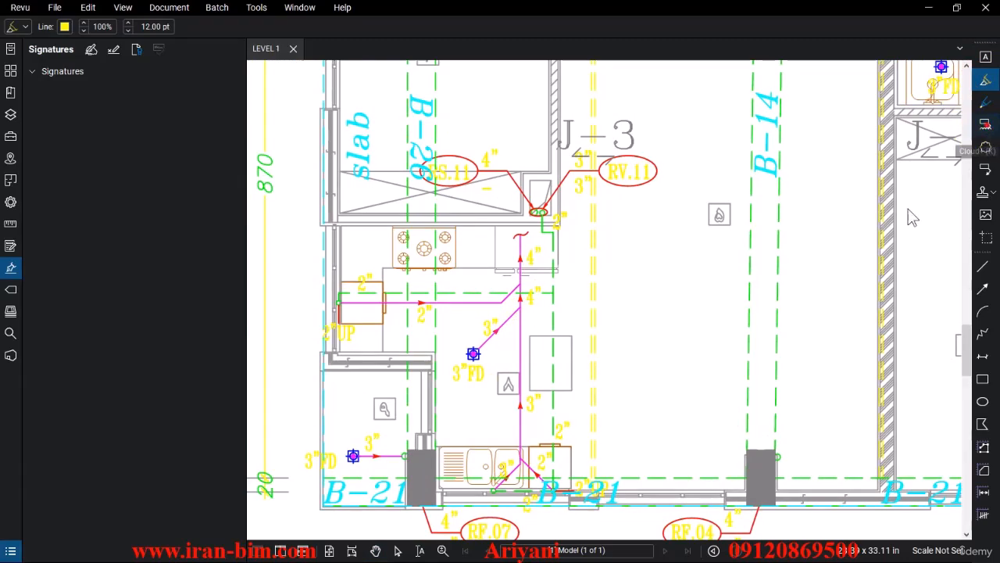
{"action": "mouse_move", "coordinate": [501, 378]}
{"action": "middle_mouse_down"}
{"action": "mouse_move", "coordinate": [521, 352]}
{"action": "mouse_move", "coordinate": [530, 368]}
{"action": "middle_mouse_up"}
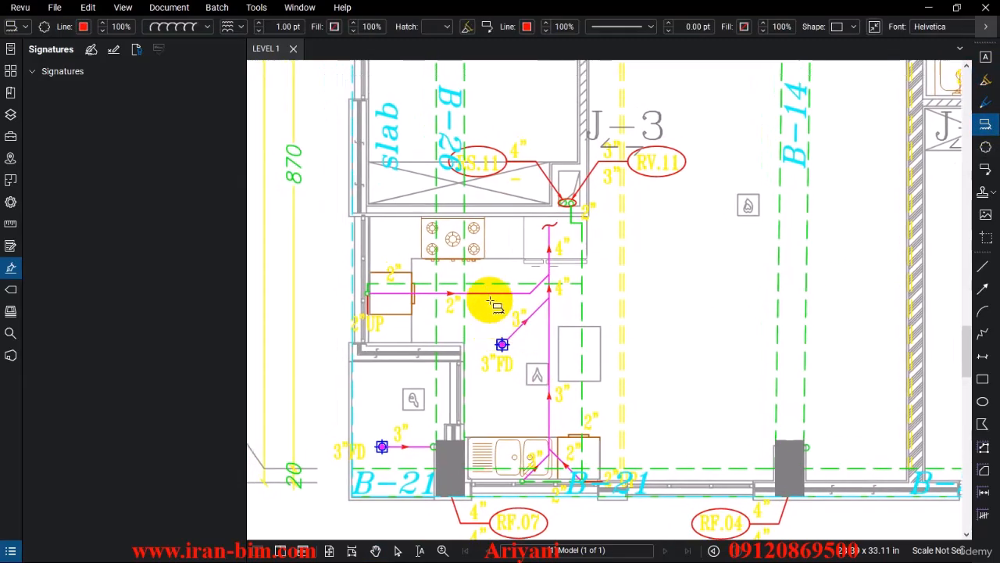
{"action": "mouse_move", "coordinate": [494, 266]}
{"action": "left_mouse_down"}
{"action": "mouse_move", "coordinate": [471, 304]}
{"action": "mouse_move", "coordinate": [372, 312]}
{"action": "mouse_move", "coordinate": [365, 326]}
{"action": "left_mouse_up"}
{"action": "middle_click_drag", "start_coordinate": [321, 229], "coordinate": [458, 323]}
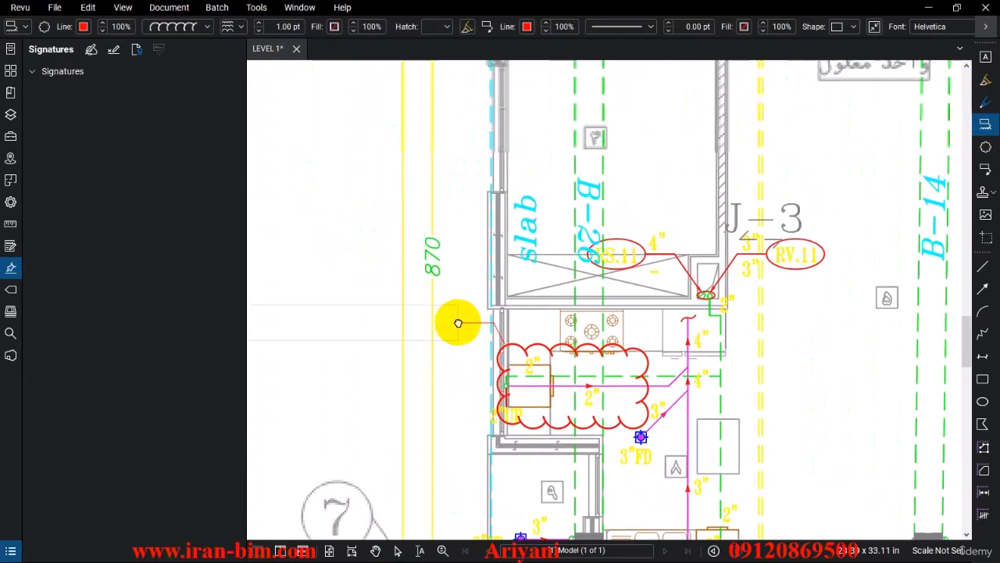
{"action": "left_click", "coordinate": [433, 274]}
{"action": "middle_click_drag", "start_coordinate": [420, 293], "coordinate": [531, 321]}
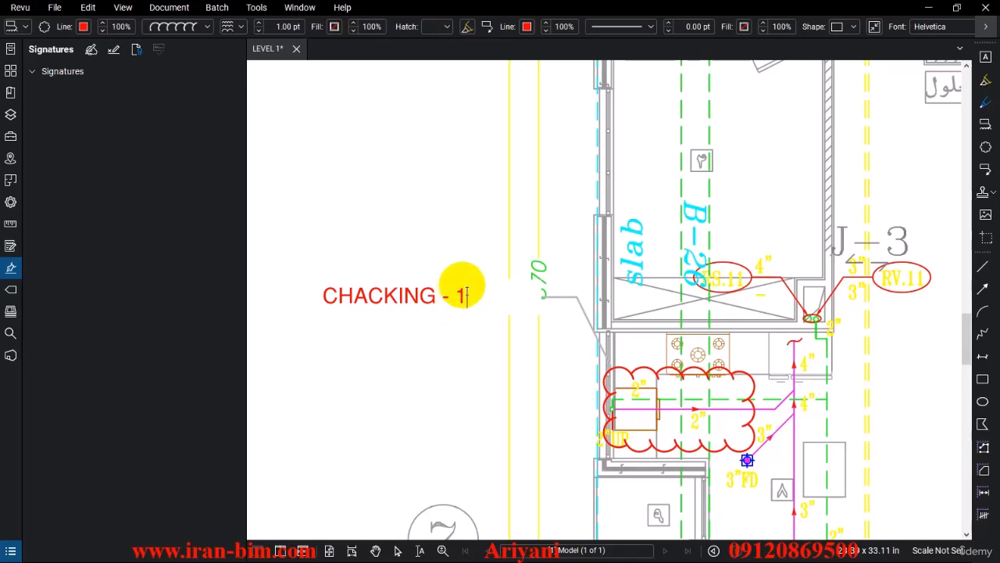
{"action": "left_click_drag", "start_coordinate": [468, 292], "coordinate": [330, 297]}
{"action": "key", "text": "ctrl+c"}
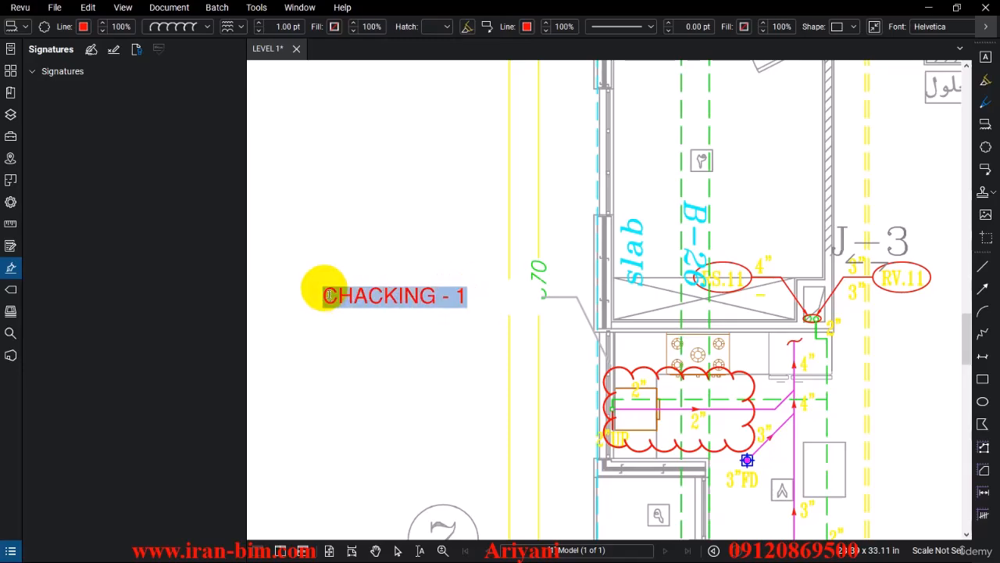
Step: Set the kitchen cloud's subject to REVIEW CLASH and show the Markups List with the unnamed AutoCAD text group collapsed
{"action": "left_click", "coordinate": [26, 26]}
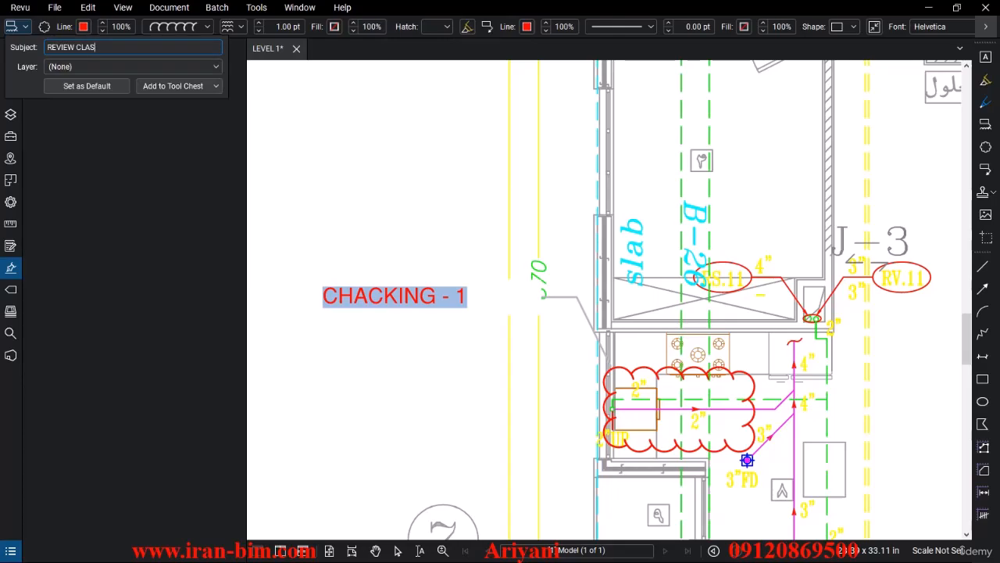
{"action": "left_click", "coordinate": [69, 52]}
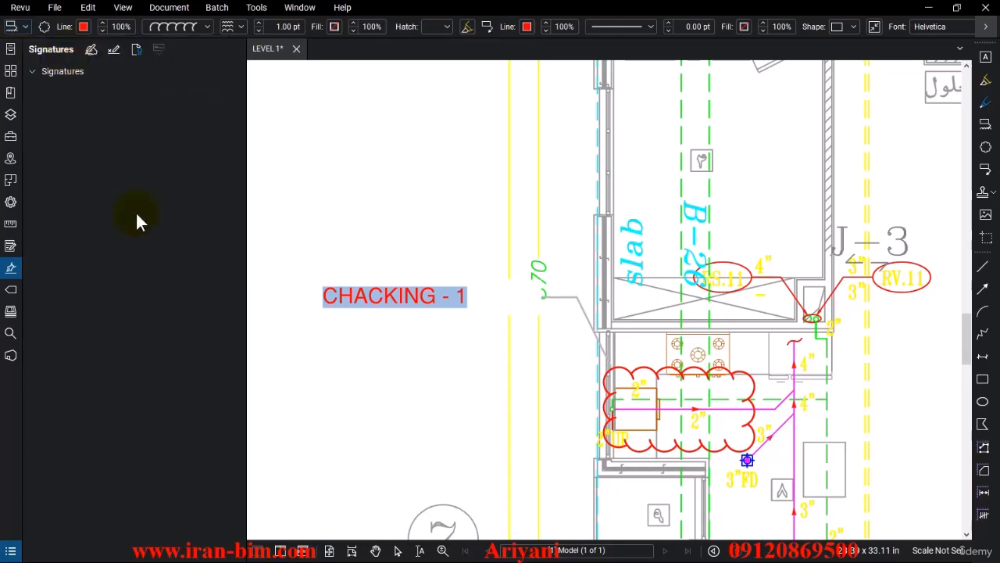
{"action": "left_click", "coordinate": [10, 552]}
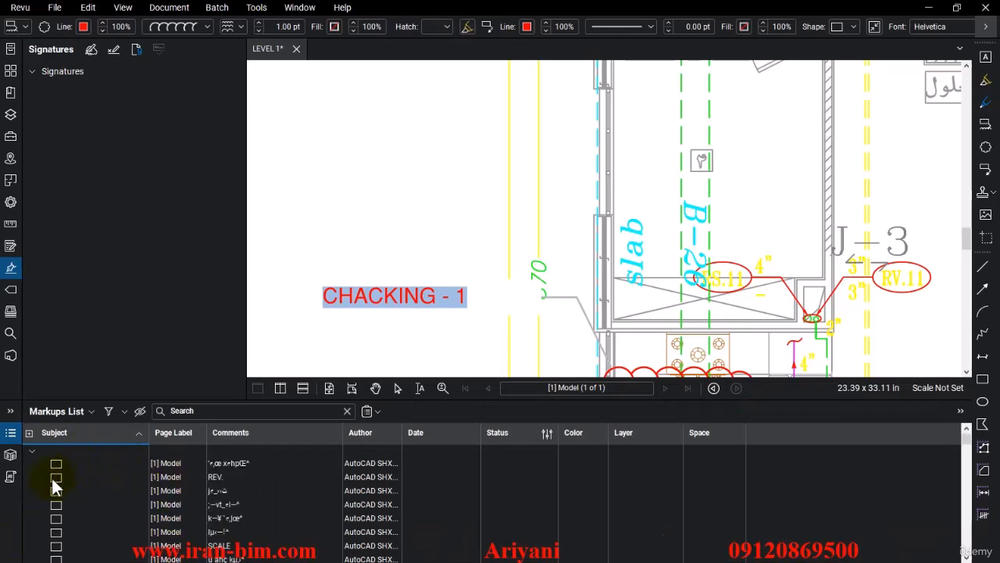
{"action": "left_click", "coordinate": [32, 452]}
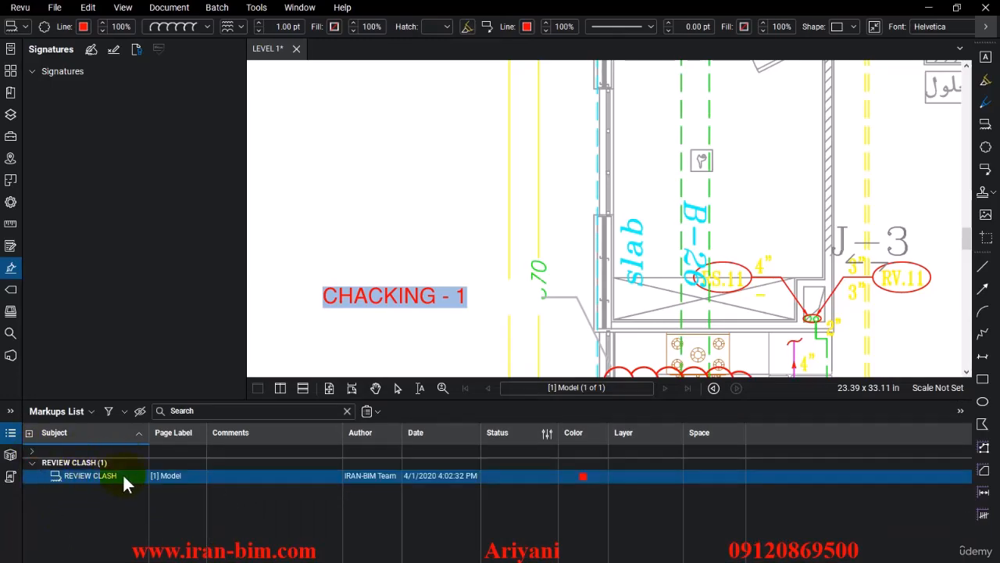
{"action": "left_click", "coordinate": [446, 196]}
{"action": "scroll", "coordinate": [422, 203], "scroll_direction": "down", "scroll_amount": 3}
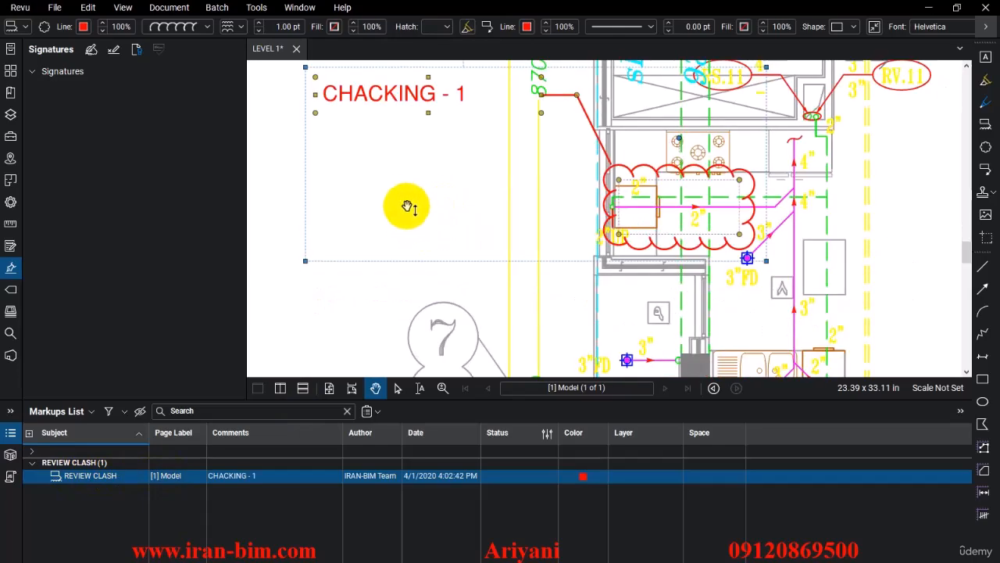
Step: Draw a Cloud+ markup around the two floor drains in the bathroom at grids 5 and 6, with the callout text "CHACKING - 2"
{"action": "left_click", "coordinate": [360, 195]}
{"action": "mouse_move", "coordinate": [358, 193]}
{"action": "left_mouse_down"}
{"action": "mouse_move", "coordinate": [370, 252]}
{"action": "mouse_move", "coordinate": [402, 236]}
{"action": "left_mouse_up"}
{"action": "scroll", "coordinate": [402, 239], "scroll_direction": "down", "scroll_amount": 4}
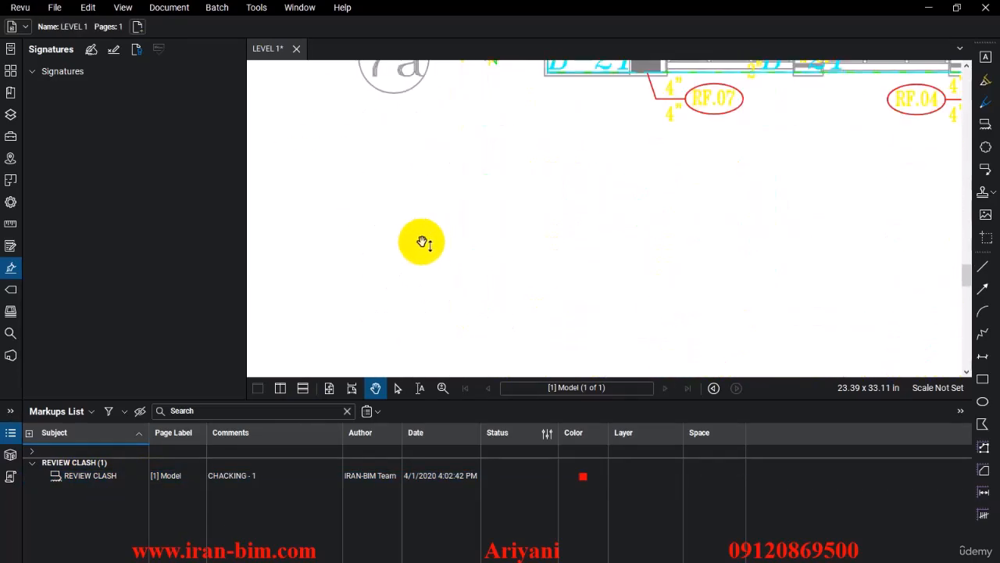
{"action": "scroll", "coordinate": [426, 240], "scroll_direction": "up", "scroll_amount": 2, "text": "ctrl"}
{"action": "scroll", "coordinate": [431, 244], "scroll_direction": "down", "scroll_amount": 6, "text": "ctrl"}
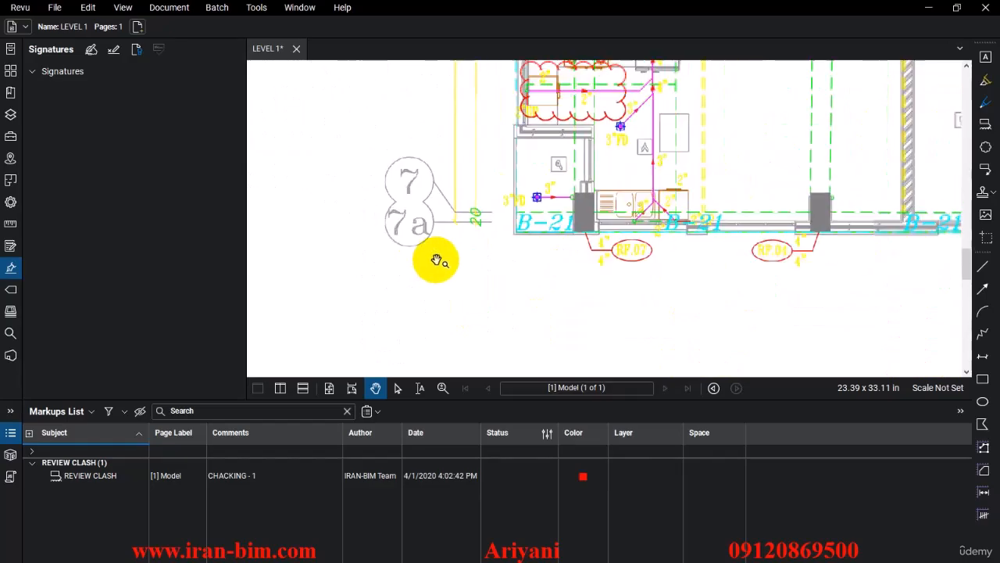
{"action": "scroll", "coordinate": [453, 241], "scroll_direction": "up", "scroll_amount": 2, "text": "ctrl"}
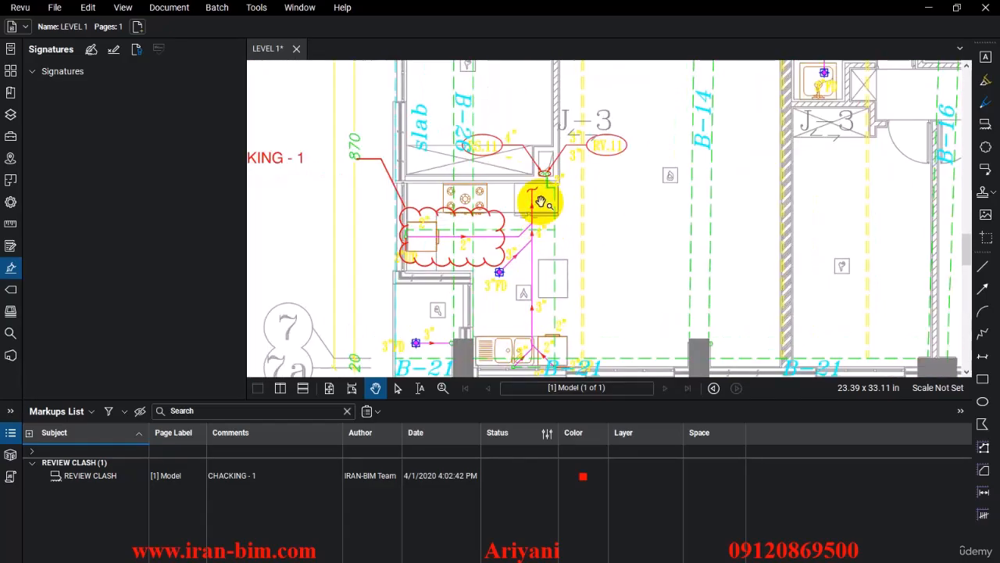
{"action": "left_click_drag", "start_coordinate": [542, 200], "coordinate": [566, 314]}
{"action": "scroll", "coordinate": [544, 224], "scroll_direction": "up", "scroll_amount": 1}
{"action": "scroll", "coordinate": [566, 314], "scroll_direction": "down", "scroll_amount": 1}
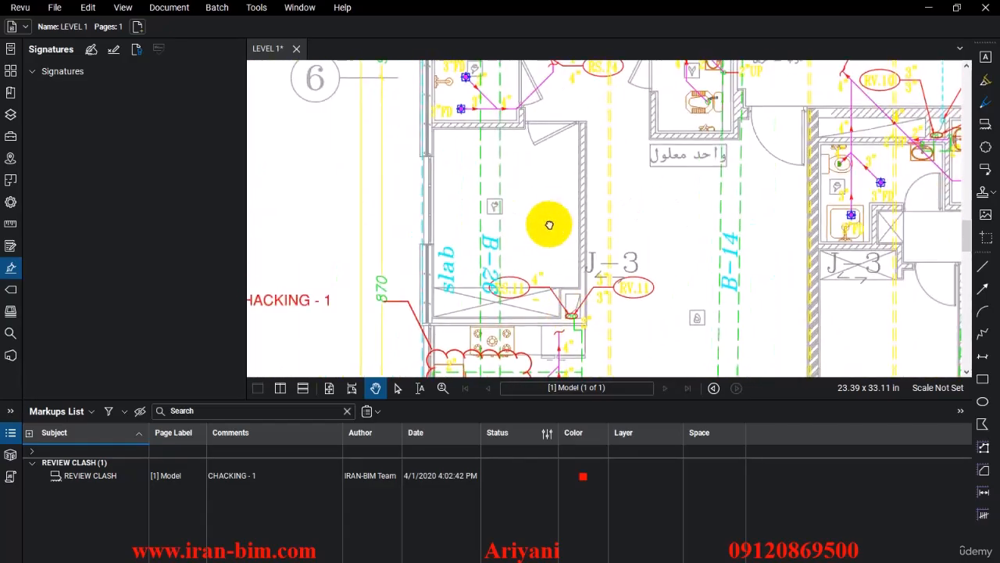
{"action": "left_click_drag", "start_coordinate": [549, 225], "coordinate": [547, 312]}
{"action": "left_click_drag", "start_coordinate": [532, 223], "coordinate": [539, 261]}
{"action": "scroll", "coordinate": [513, 234], "scroll_direction": "up", "scroll_amount": 1}
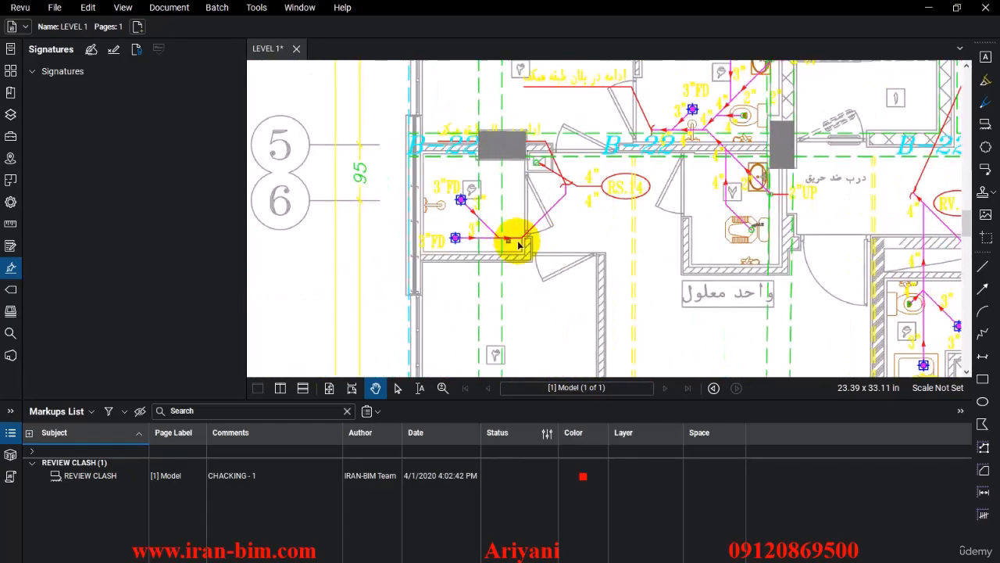
{"action": "left_click", "coordinate": [984, 125]}
{"action": "scroll", "coordinate": [534, 251], "scroll_direction": "up", "scroll_amount": 1}
{"action": "middle_click_drag", "start_coordinate": [533, 251], "coordinate": [595, 272]}
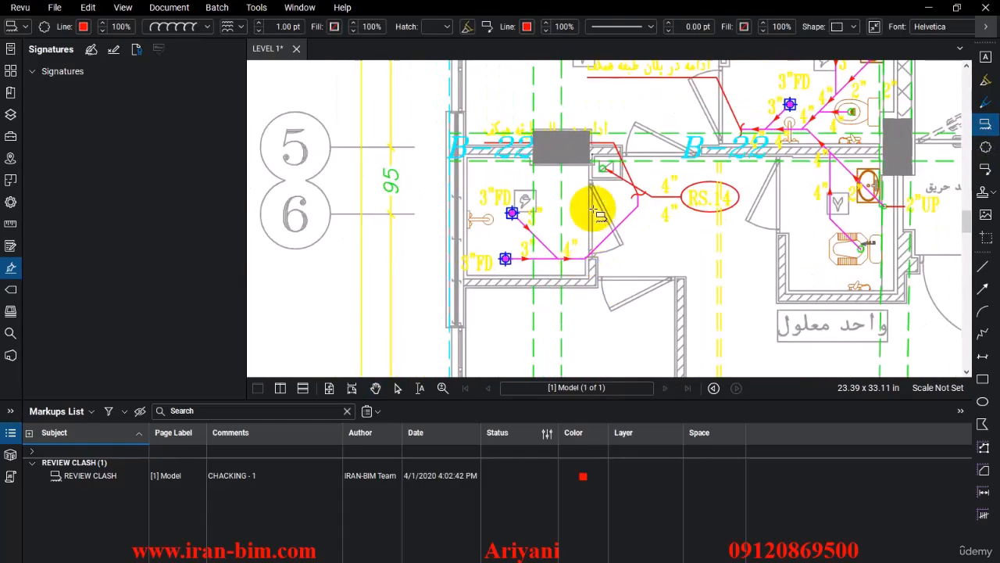
{"action": "mouse_move", "coordinate": [593, 200]}
{"action": "left_mouse_down"}
{"action": "mouse_move", "coordinate": [546, 281]}
{"action": "mouse_move", "coordinate": [473, 304]}
{"action": "left_mouse_up"}
{"action": "middle_click_drag", "start_coordinate": [417, 224], "coordinate": [530, 301]}
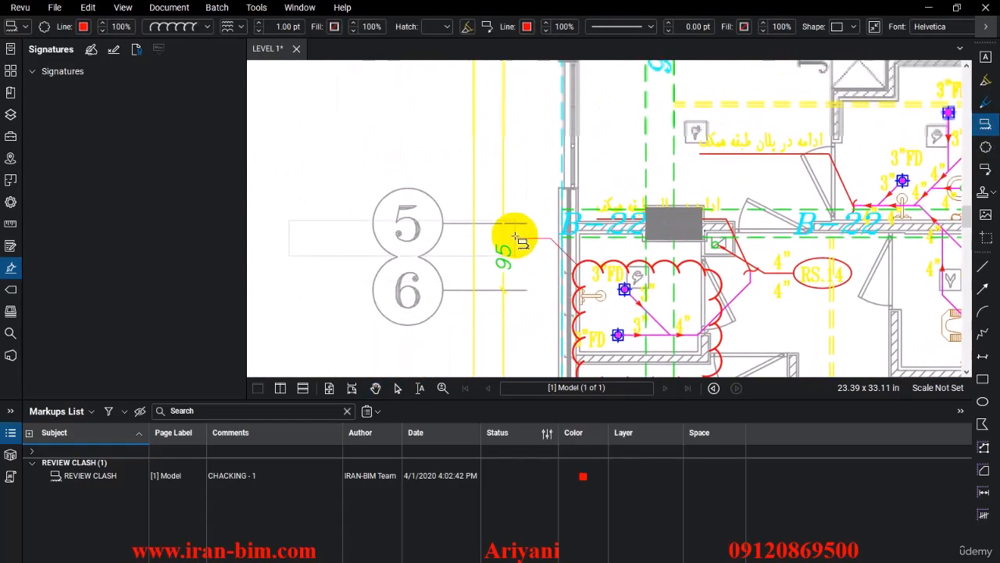
{"action": "left_click", "coordinate": [474, 188]}
{"action": "left_click", "coordinate": [427, 195]}
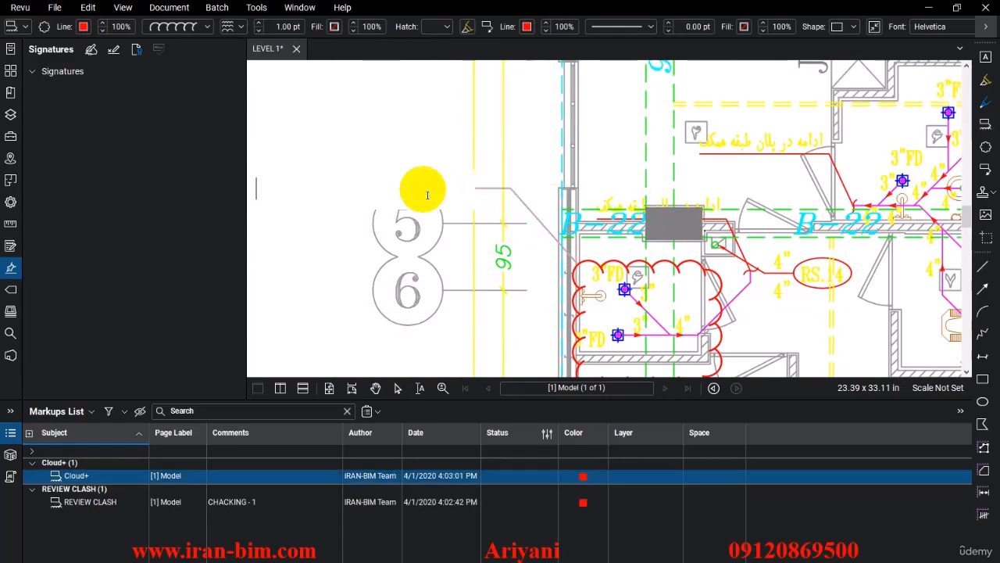
{"action": "key", "text": "ctrl+v"}
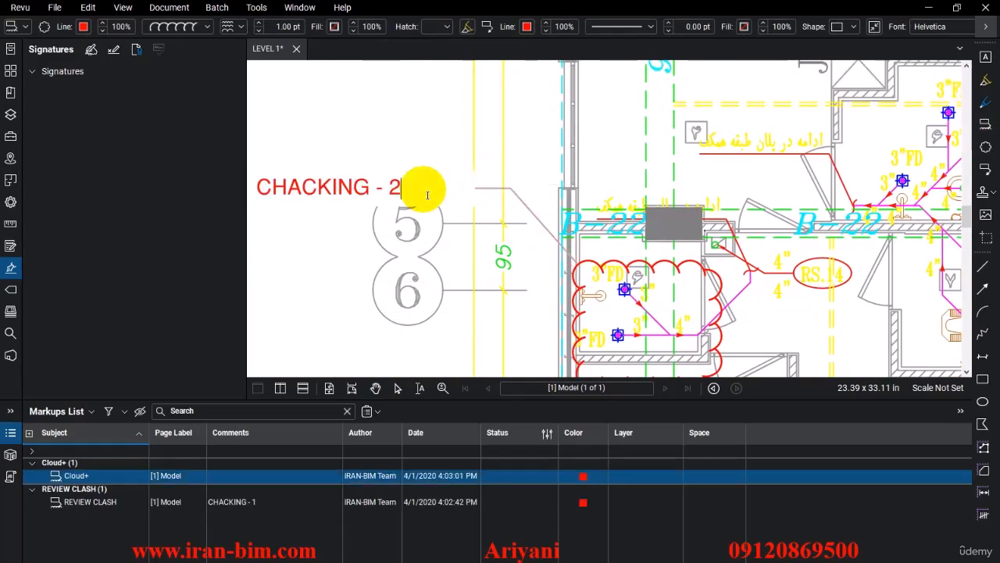
Step: Set the subject of the CHACKING - 2 cloud to REVIEW CLASH and set its properties as the default
{"action": "left_click", "coordinate": [25, 27]}
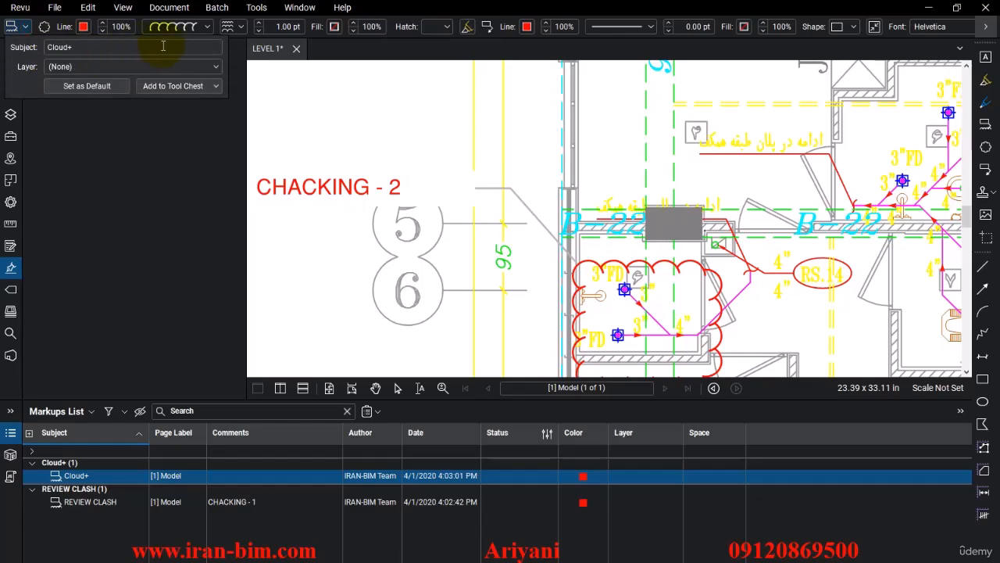
{"action": "left_click", "coordinate": [94, 69]}
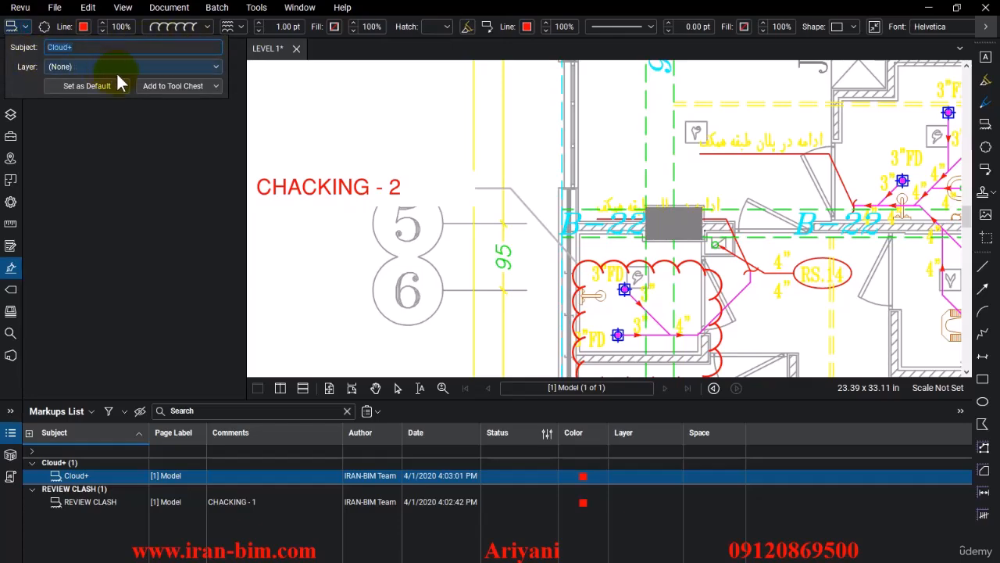
{"action": "type", "text": "REVIEW CLASH"}
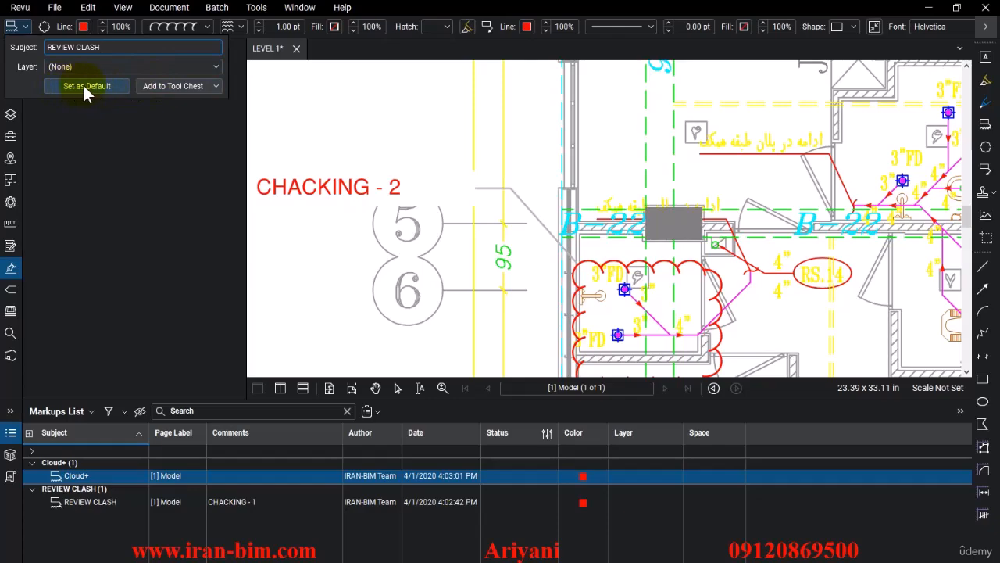
{"action": "left_click", "coordinate": [84, 87]}
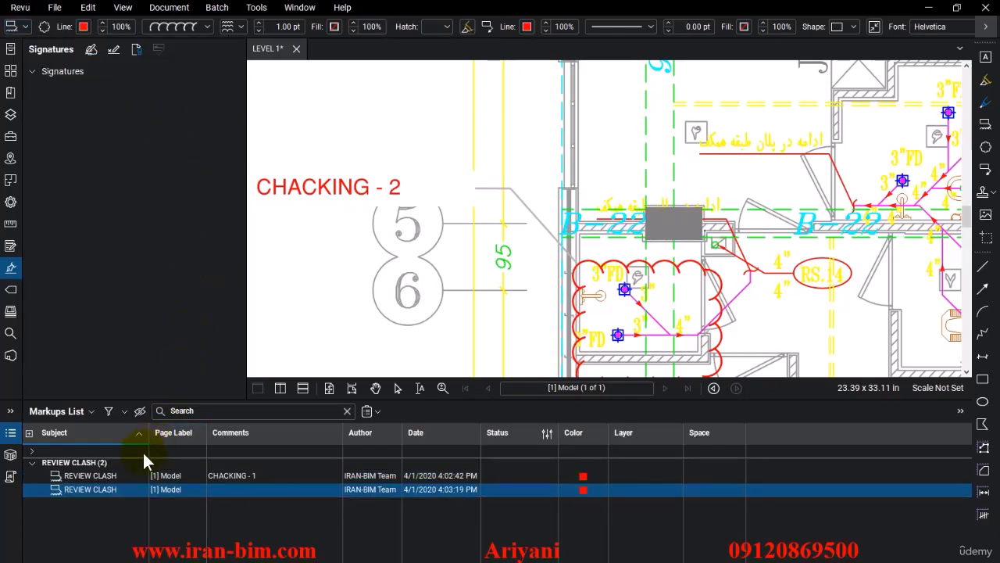
{"action": "left_click", "coordinate": [332, 258]}
Step: Draw a Cloud+ markup around the bathroom floor drains above beam B-23 near grid 3, with the callout text "CHACKING - 3"
{"action": "scroll", "coordinate": [336, 257], "scroll_direction": "down", "scroll_amount": 3}
{"action": "middle_click_drag", "start_coordinate": [361, 172], "coordinate": [363, 245]}
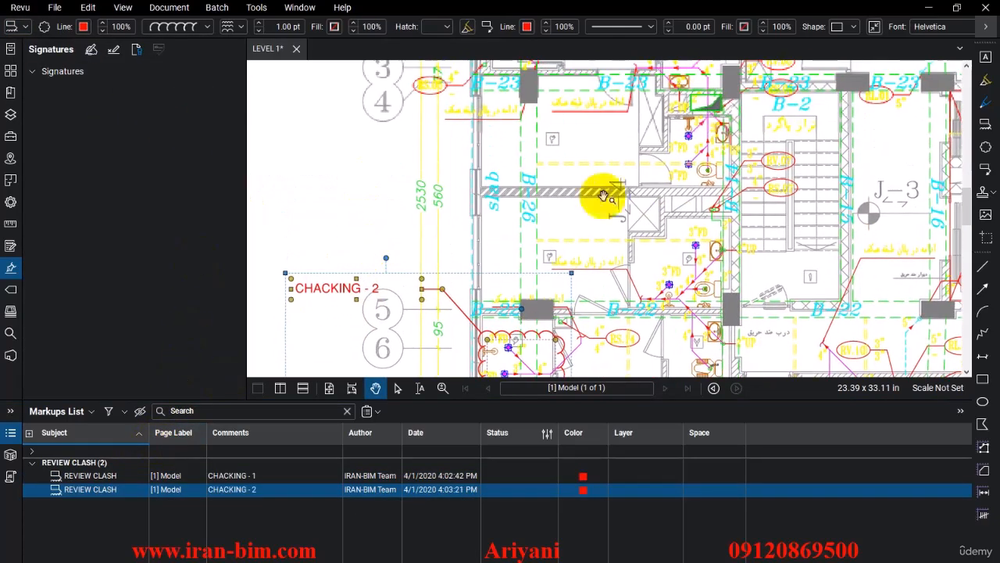
{"action": "left_click", "coordinate": [986, 127]}
{"action": "middle_click_drag", "start_coordinate": [525, 195], "coordinate": [505, 299]}
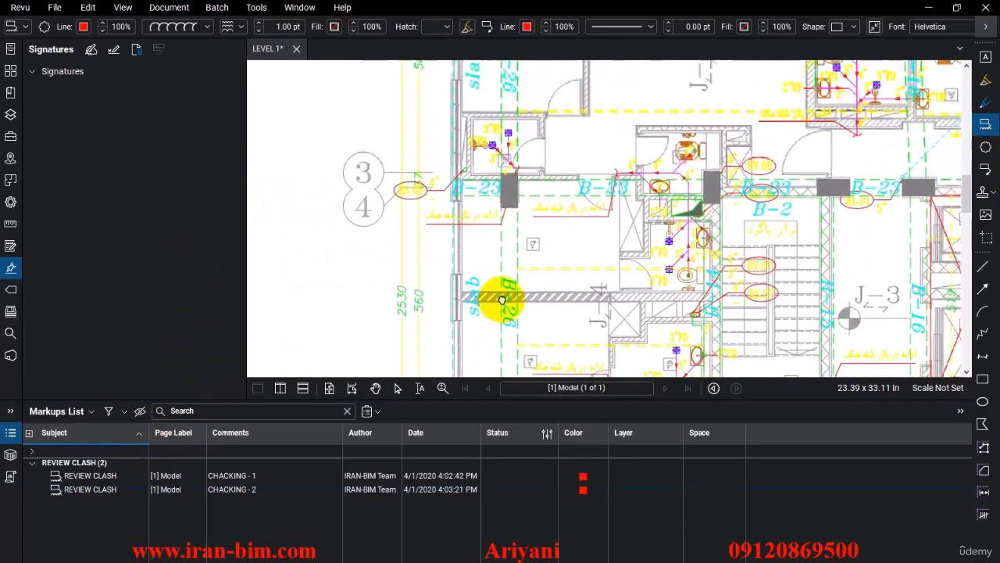
{"action": "scroll", "coordinate": [521, 200], "scroll_direction": "up", "scroll_amount": 2}
{"action": "middle_click_drag", "start_coordinate": [526, 193], "coordinate": [543, 258]}
{"action": "scroll", "coordinate": [538, 222], "scroll_direction": "up", "scroll_amount": 2}
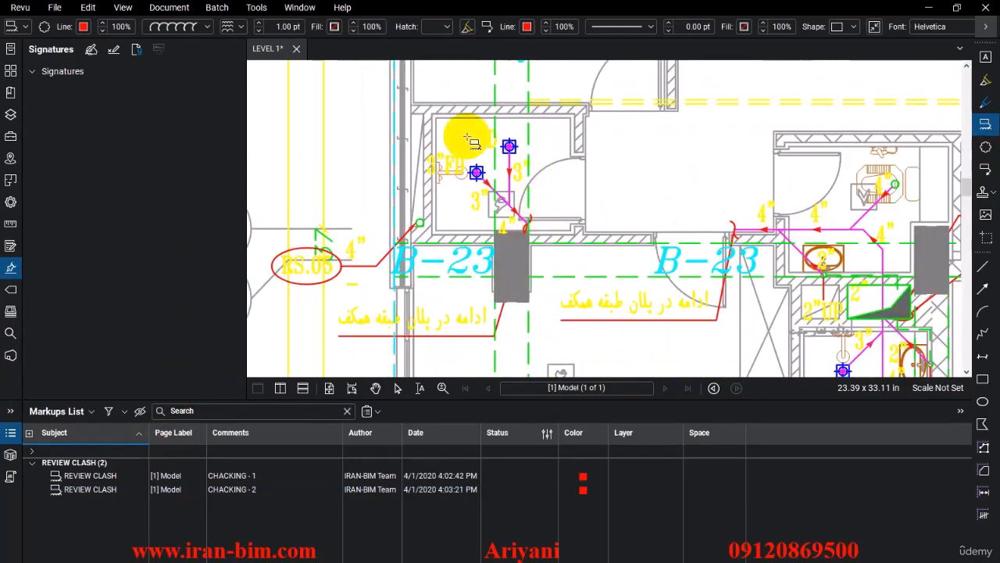
{"action": "scroll", "coordinate": [530, 150], "scroll_direction": "up", "scroll_amount": 1}
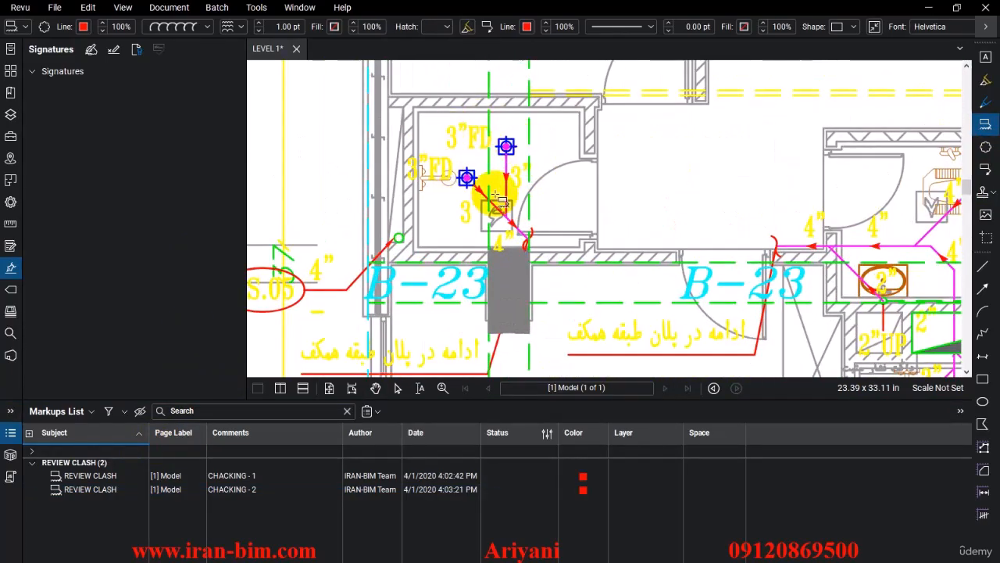
{"action": "mouse_move", "coordinate": [482, 201]}
{"action": "middle_mouse_down"}
{"action": "mouse_move", "coordinate": [522, 296]}
{"action": "mouse_move", "coordinate": [540, 219]}
{"action": "middle_mouse_up"}
{"action": "scroll", "coordinate": [540, 269], "scroll_direction": "up", "scroll_amount": 1}
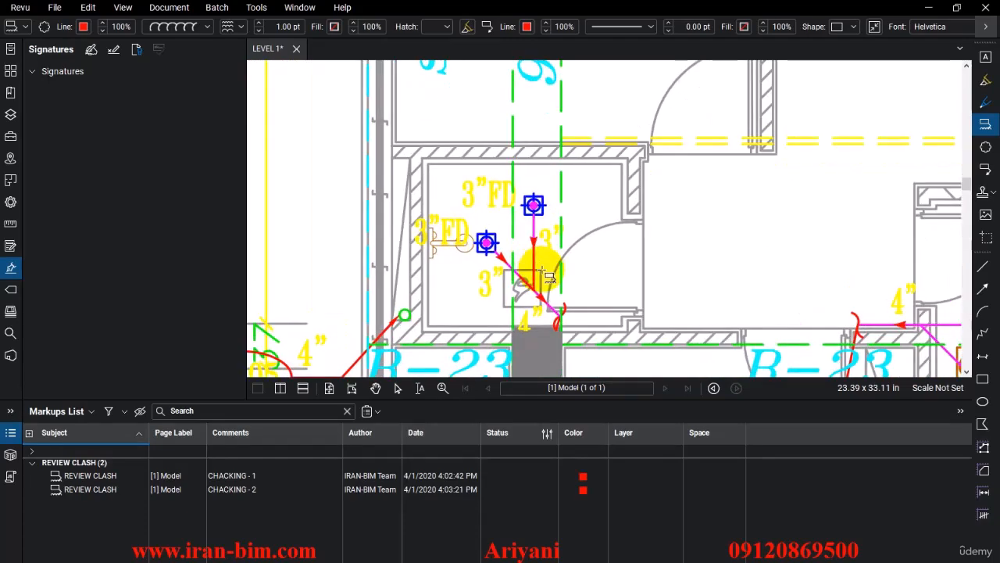
{"action": "middle_click_drag", "start_coordinate": [541, 275], "coordinate": [549, 209]}
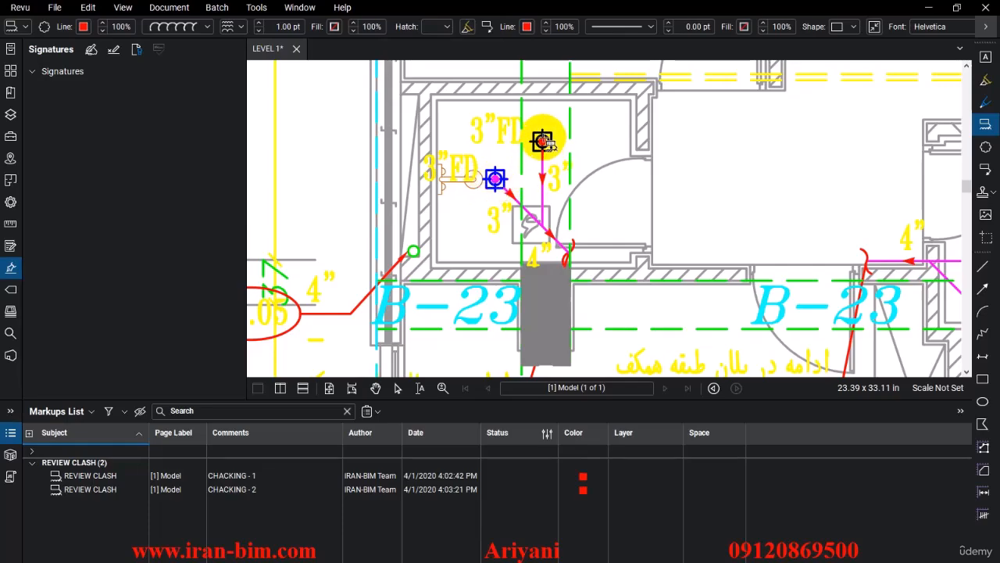
{"action": "scroll", "coordinate": [542, 141], "scroll_direction": "down", "scroll_amount": 3}
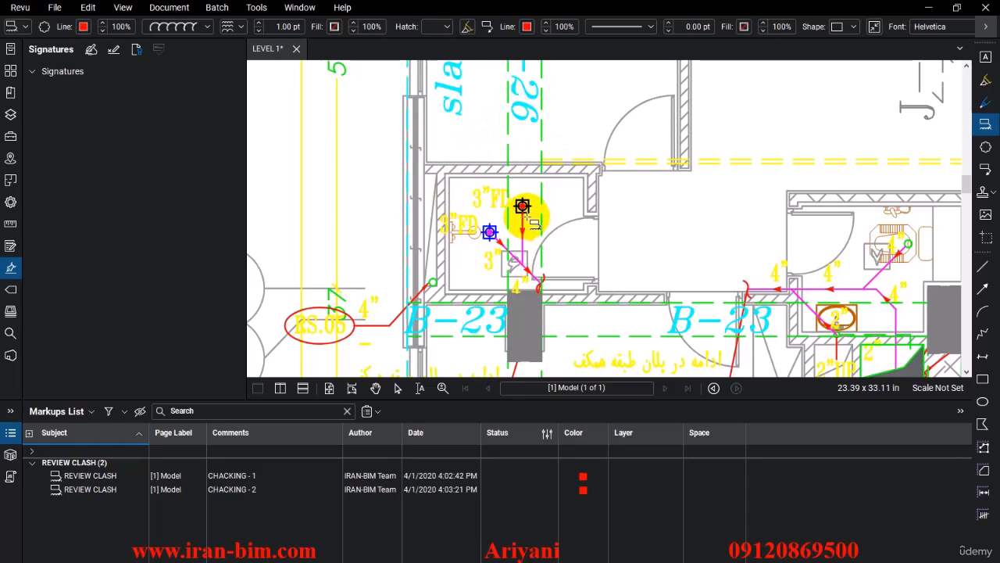
{"action": "left_click_drag", "start_coordinate": [578, 159], "coordinate": [453, 281]}
{"action": "middle_click_drag", "start_coordinate": [393, 192], "coordinate": [509, 294]}
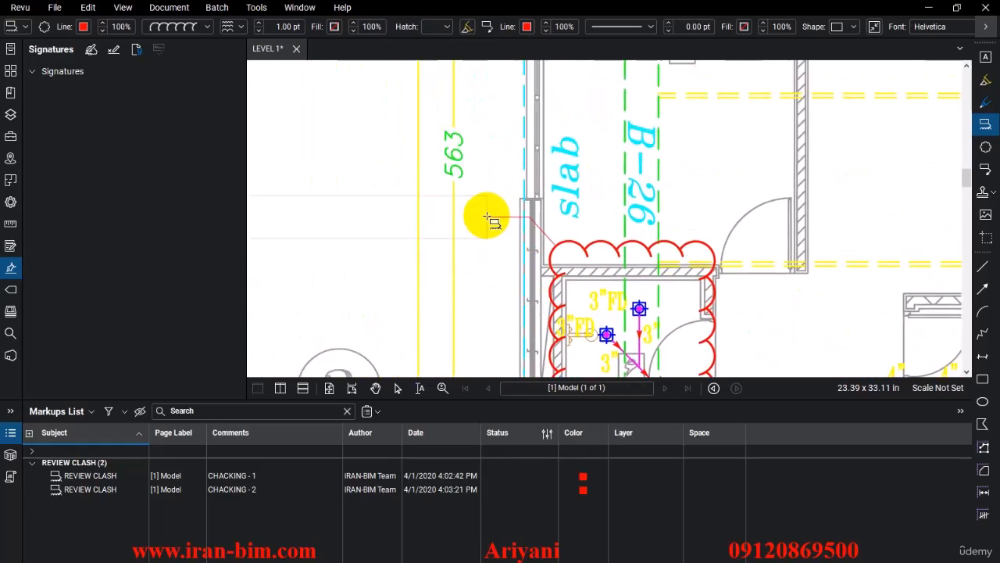
{"action": "left_click", "coordinate": [475, 180]}
{"action": "type", "text": "CHACKING - 1"}
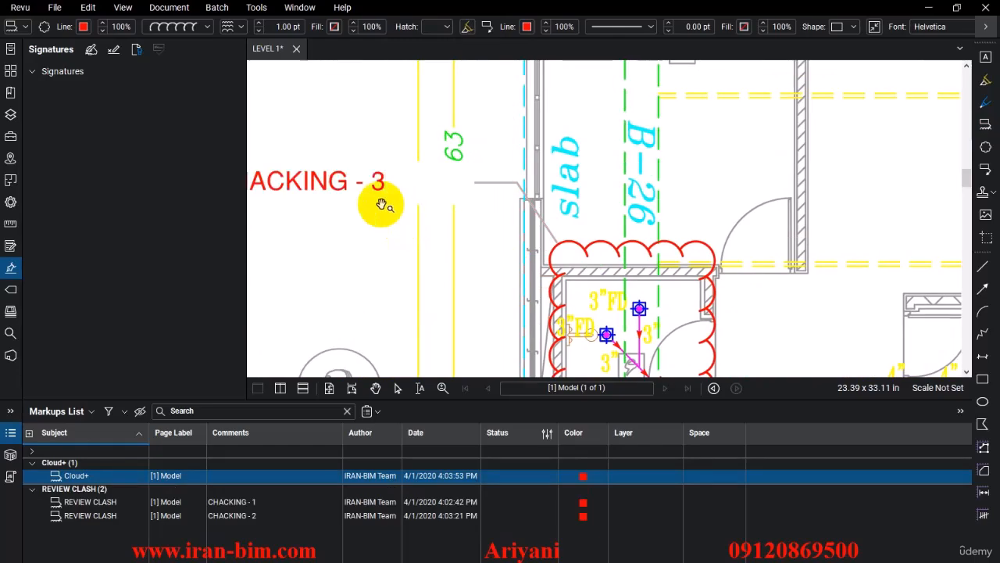
Step: Look through the layers available for the CHACKING - 3 cloud and set its subject to REVIEW CLASH
{"action": "left_click", "coordinate": [25, 24]}
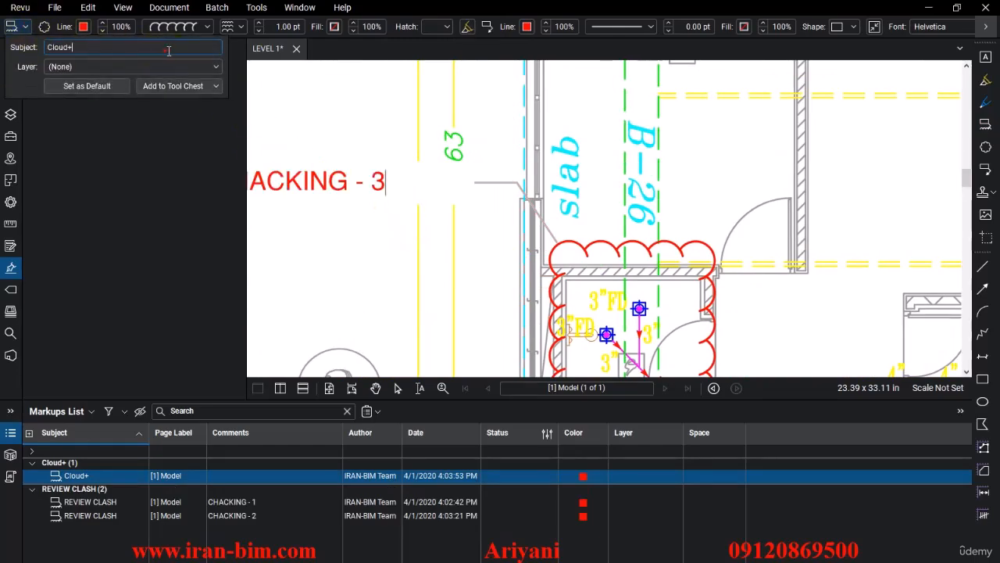
{"action": "left_click", "coordinate": [208, 68]}
{"action": "left_click_drag", "start_coordinate": [215, 109], "coordinate": [219, 233]}
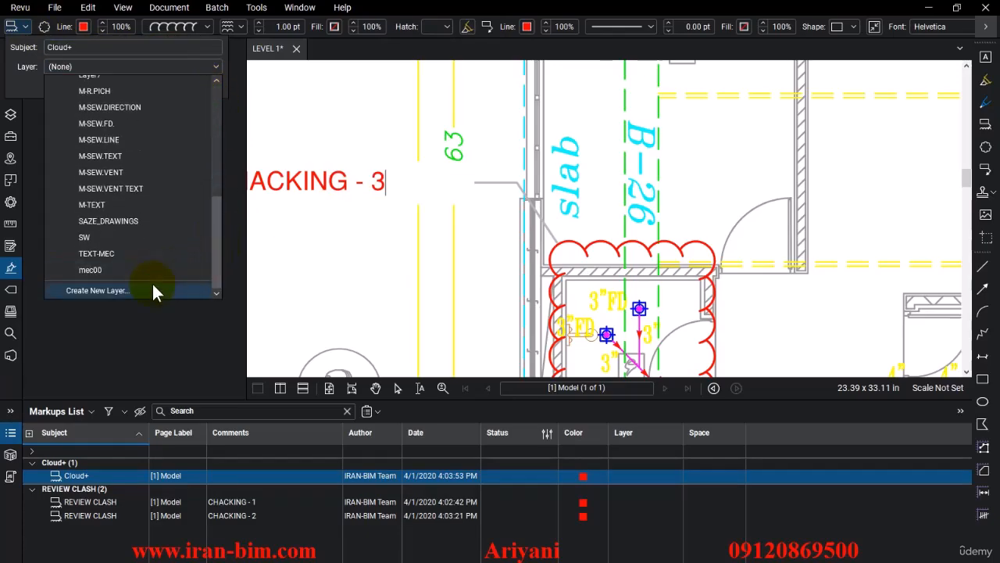
{"action": "mouse_move", "coordinate": [211, 252]}
{"action": "left_mouse_down"}
{"action": "mouse_move", "coordinate": [212, 99]}
{"action": "mouse_move", "coordinate": [207, 264]}
{"action": "left_mouse_up"}
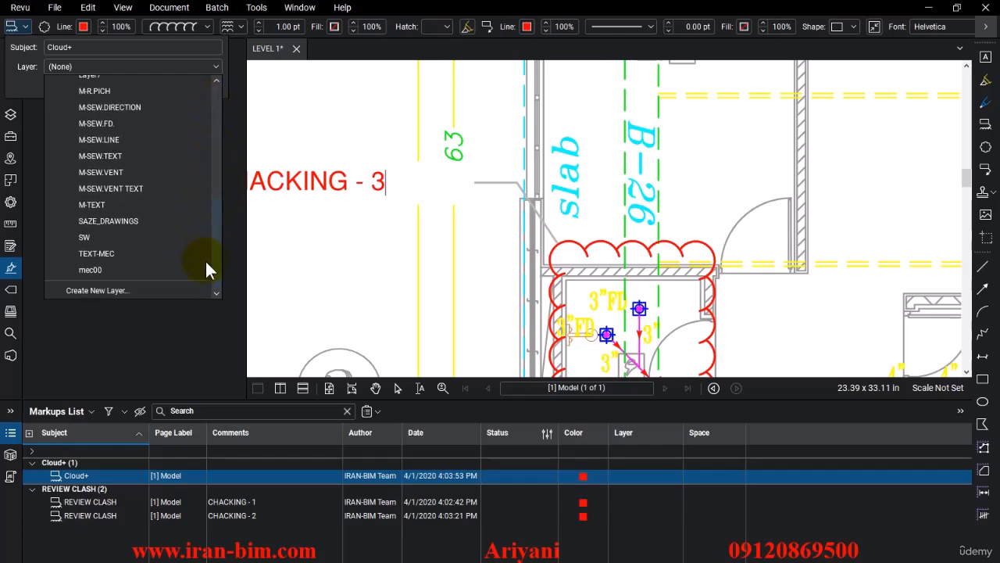
{"action": "left_click", "coordinate": [86, 46]}
{"action": "type", "text": "RE"}
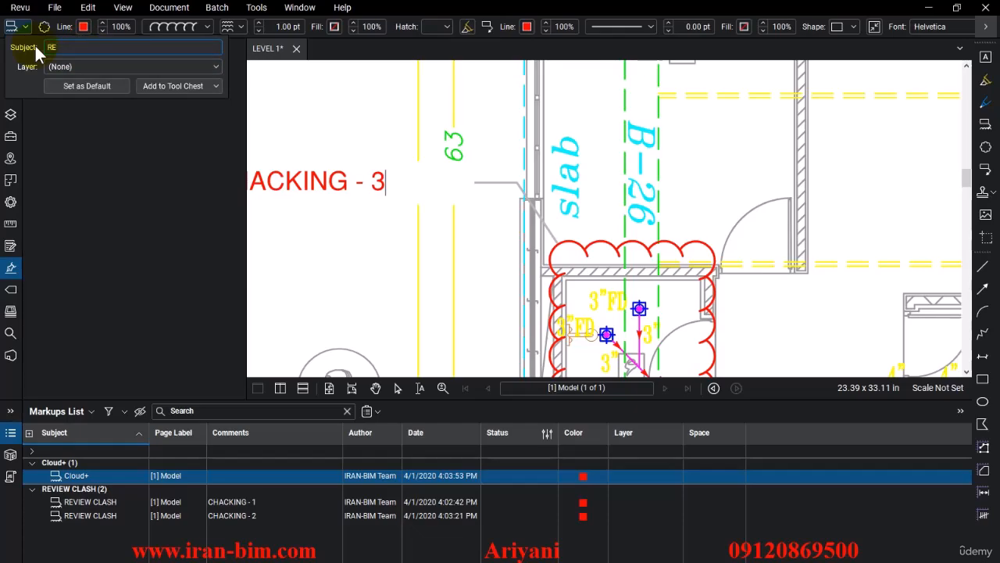
{"action": "type", "text": "VIEW CLASJ"}
{"action": "key", "text": "BackSpace"}
{"action": "type", "text": "H"}
{"action": "key", "text": "Return"}
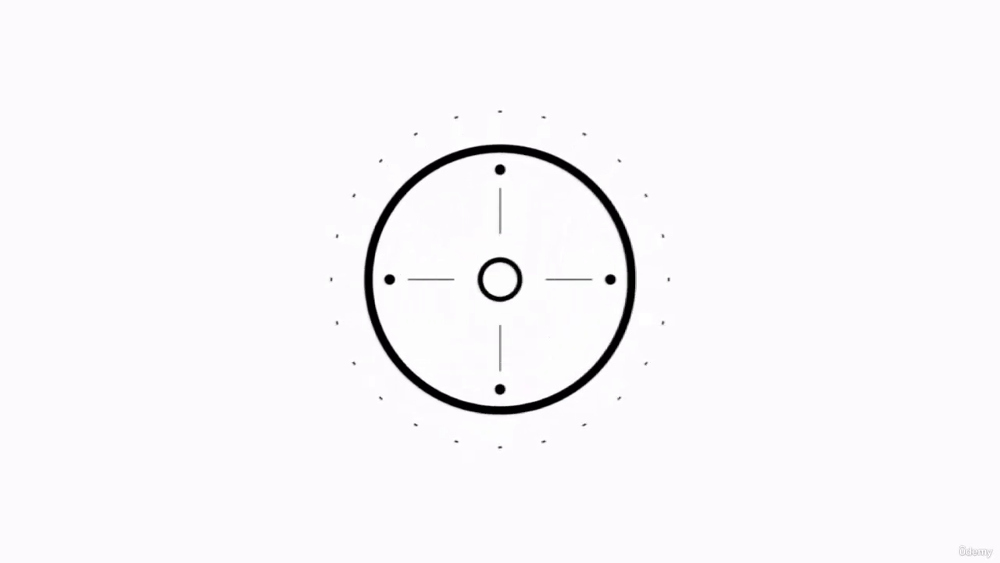